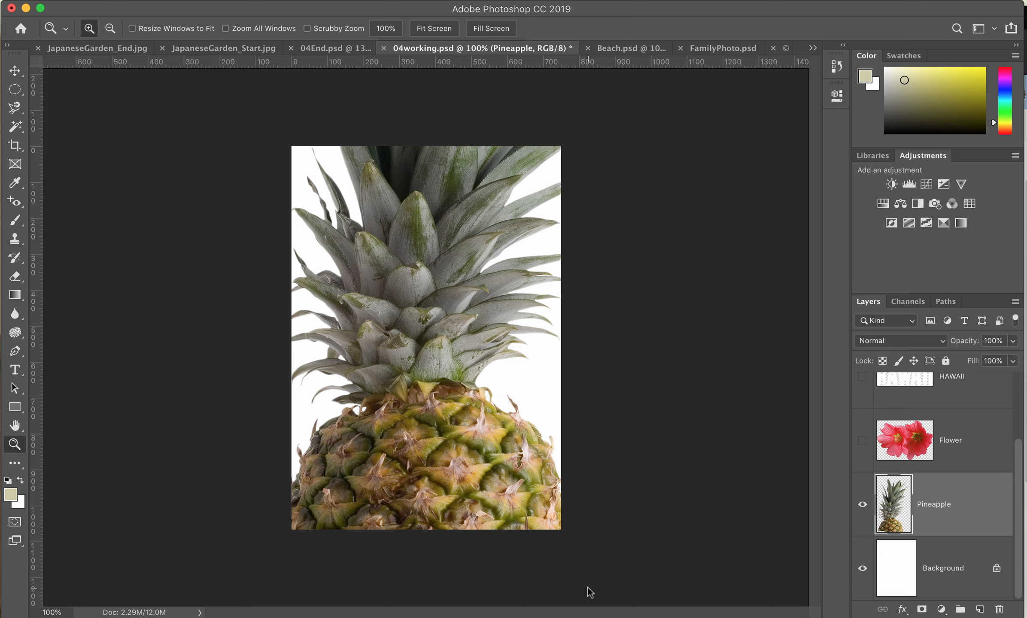
- Compare the layers of 04working.psd with the full layer stack of the finished poster 04End.psd, from Background up to Border
scroll(940, 425, up, 3)
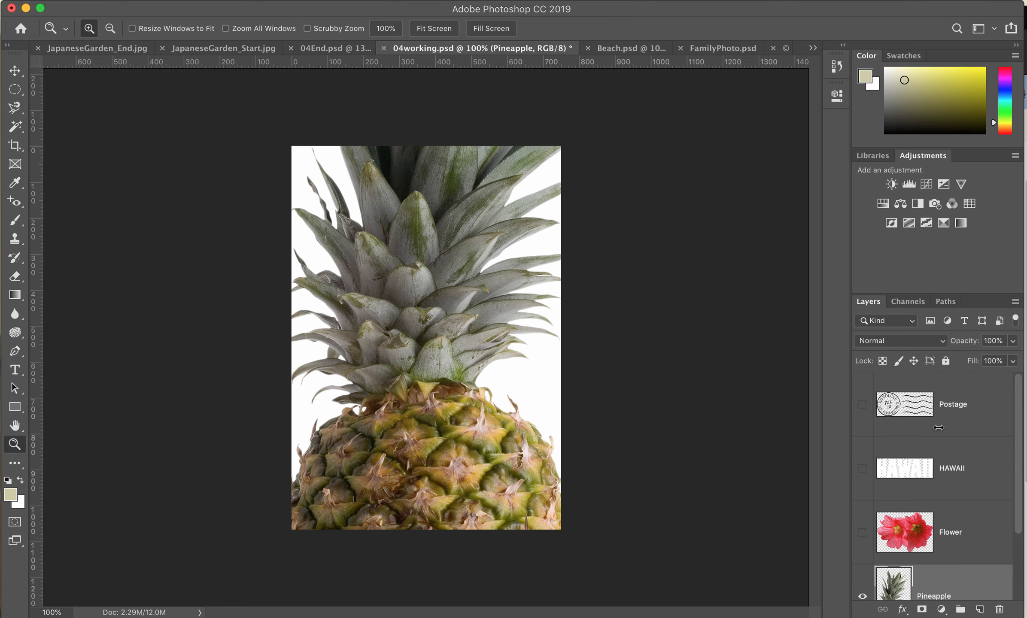
scroll(938, 428, down, 2)
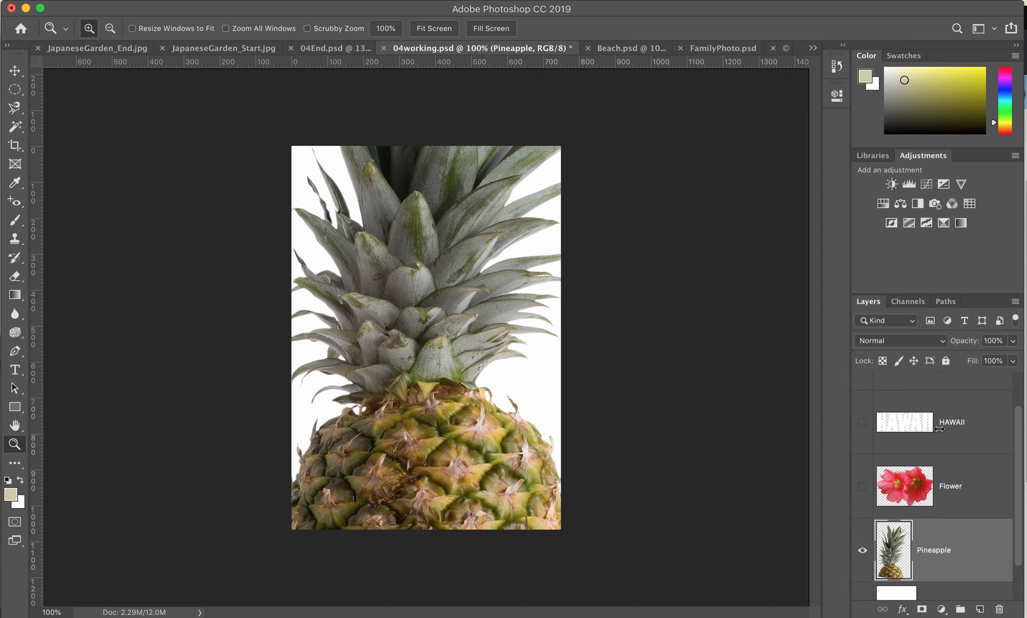
click(336, 50)
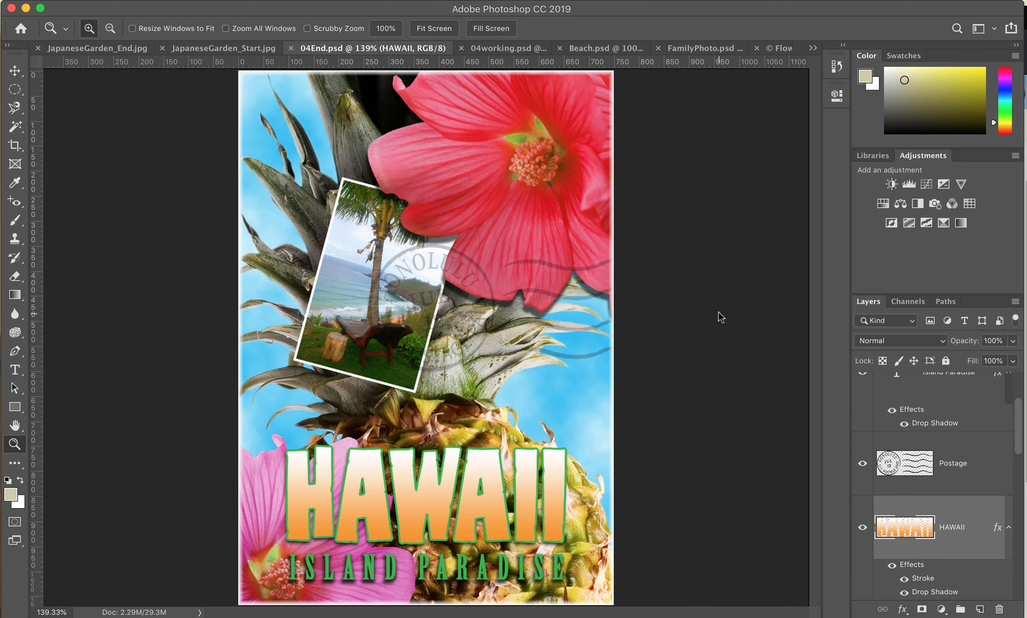
scroll(933, 430, down, 10)
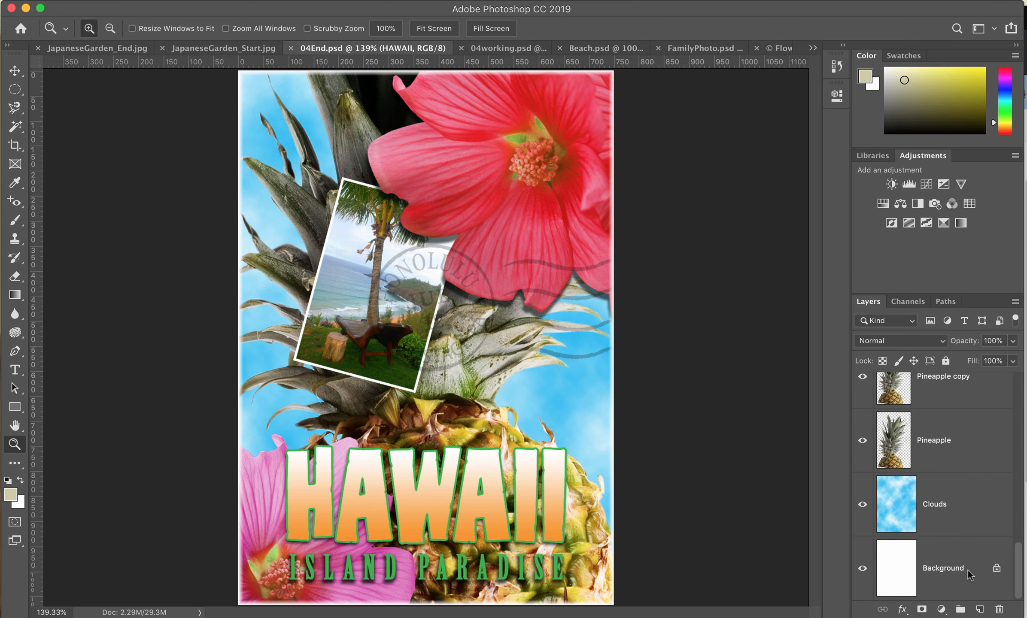
scroll(942, 488, up, 1)
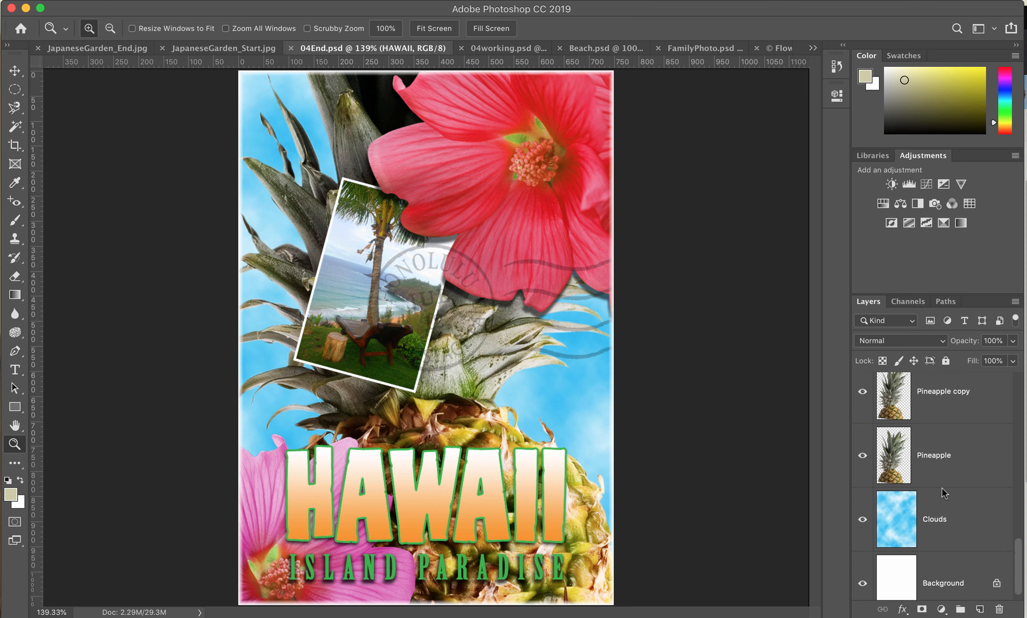
scroll(942, 488, up, 8)
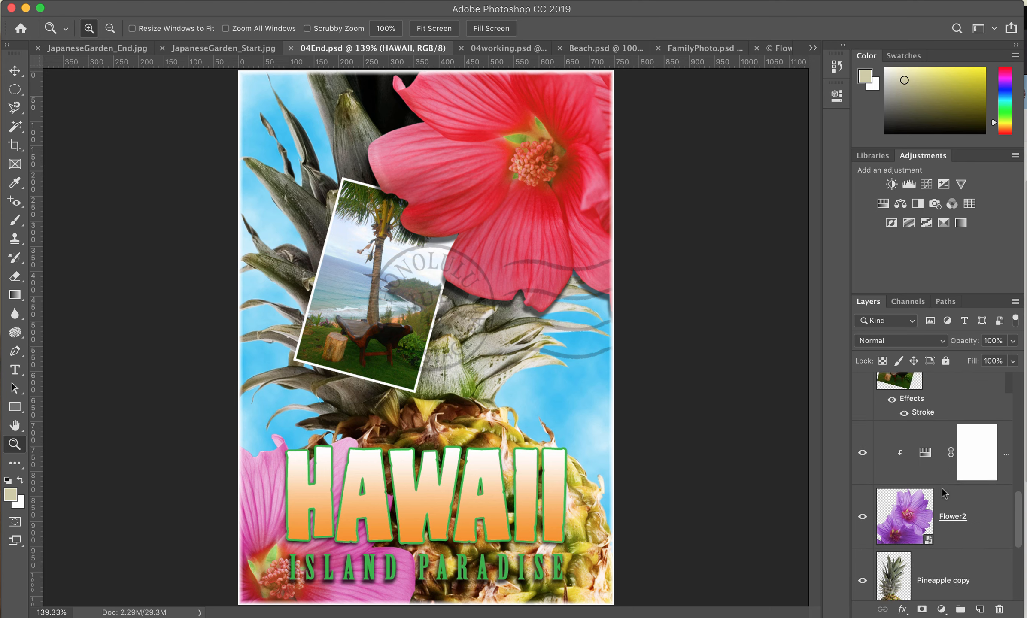
scroll(942, 492, up, 2)
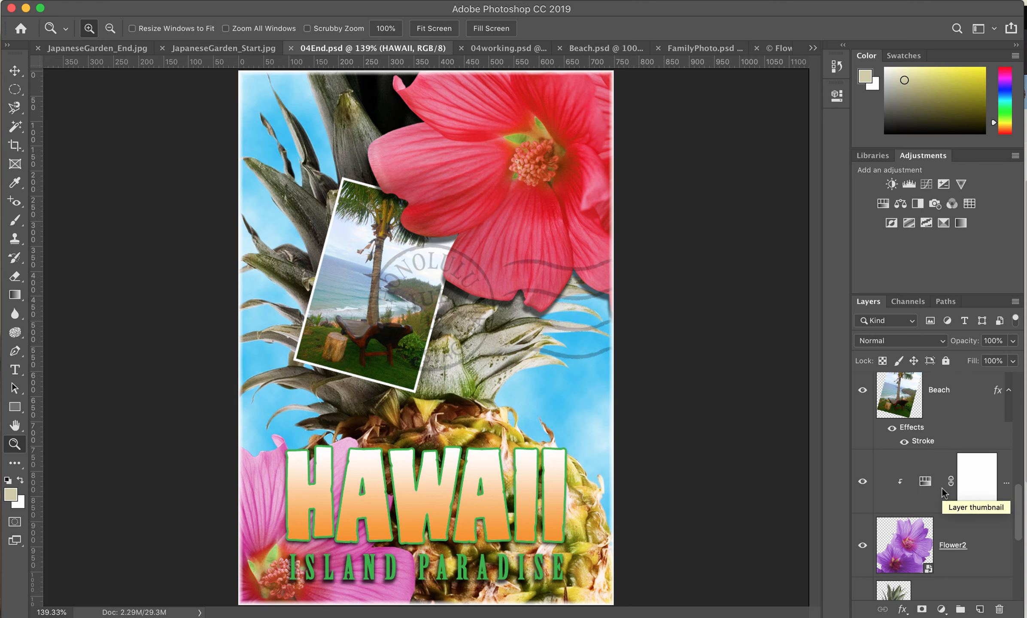
scroll(942, 488, up, 15)
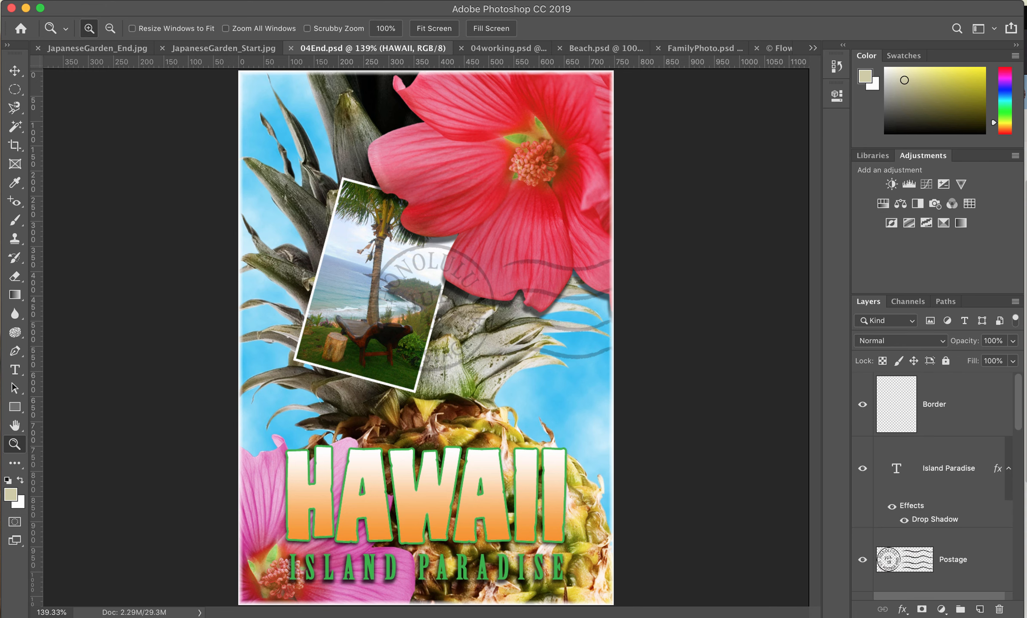
- Switch back to 04working.psd and look over the file saving commands without saving
click(131, 0)
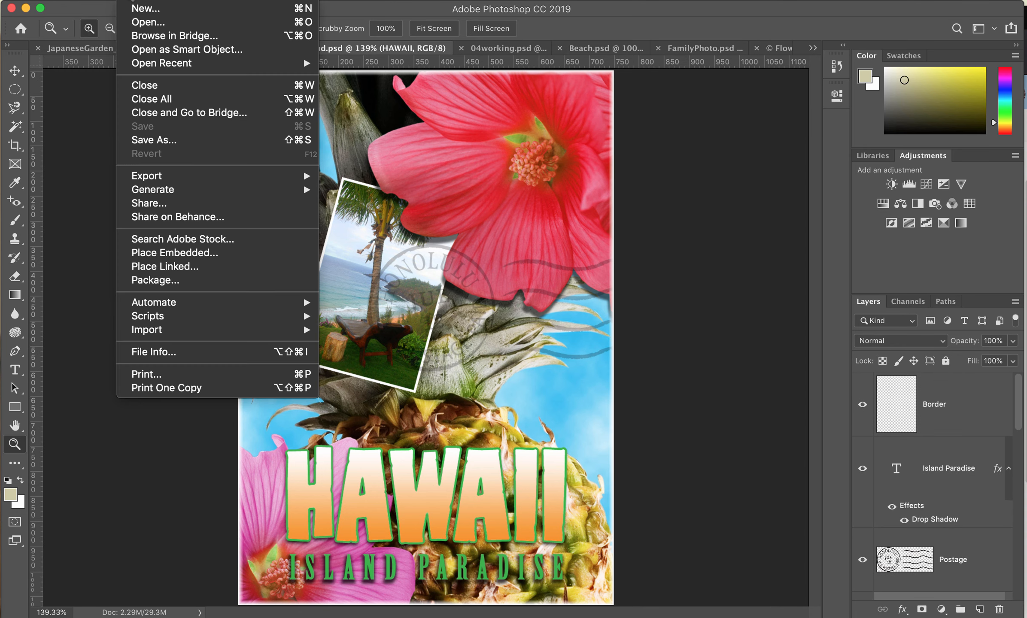
click(508, 47)
click(508, 47)
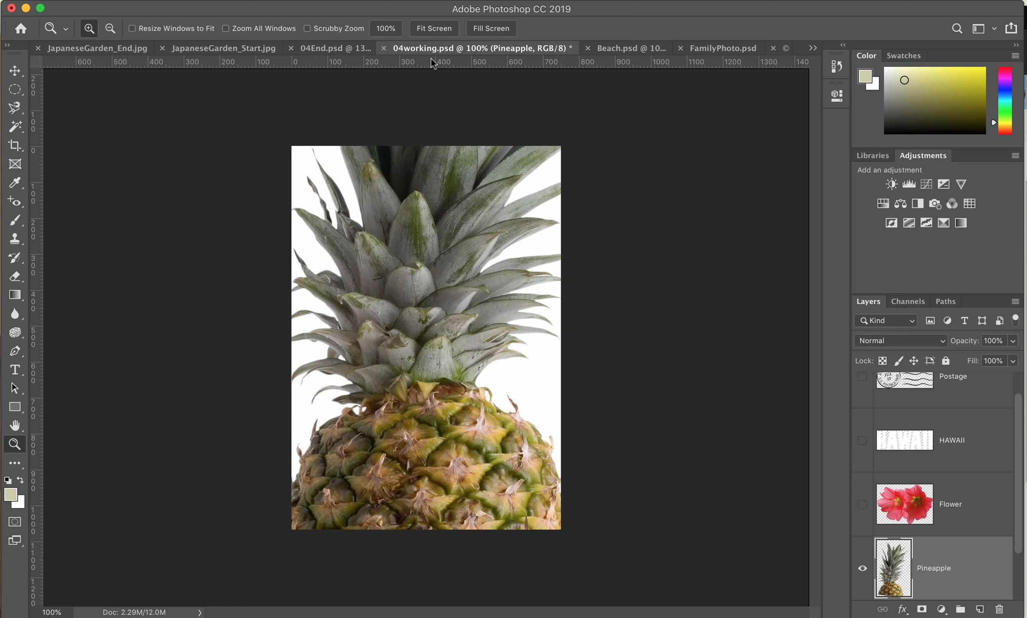
click(131, 0)
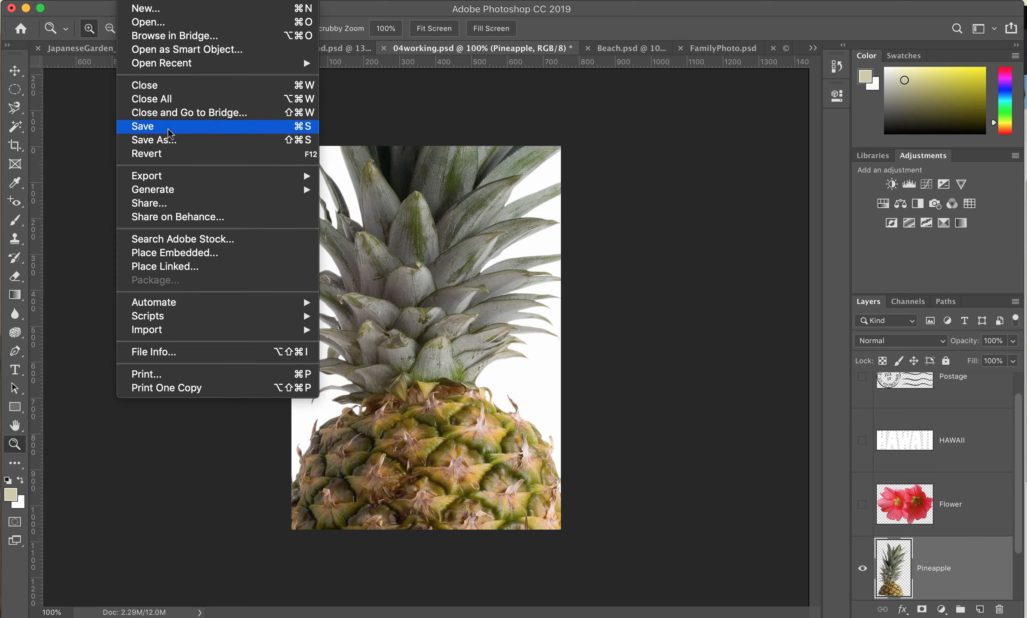
click(638, 163)
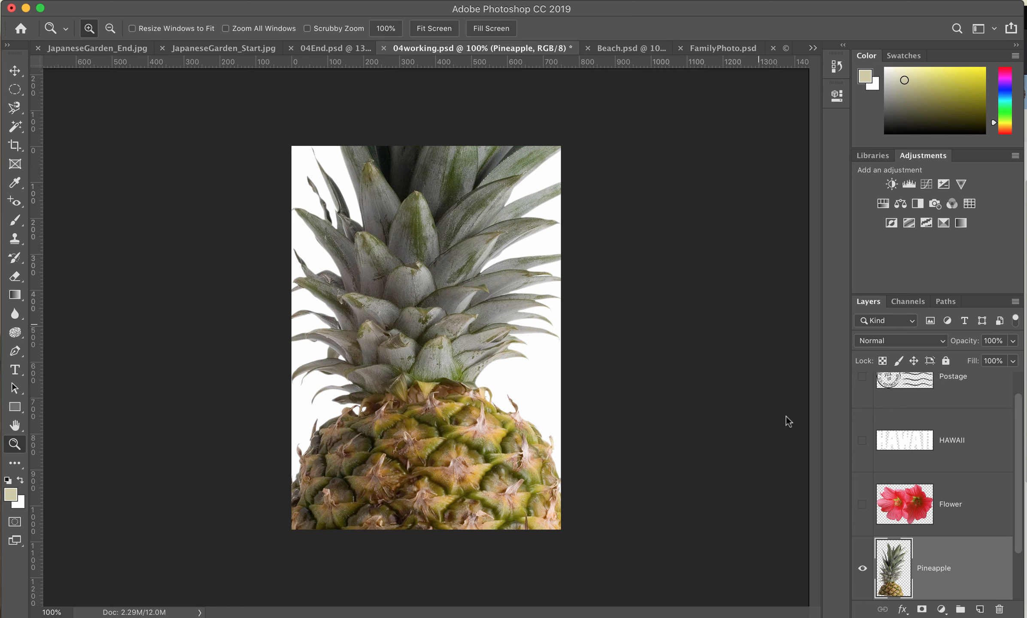
- Make the Layers panel taller so that more of the layer stack fits in it
scroll(945, 449, down, 3)
scroll(945, 450, up, 4)
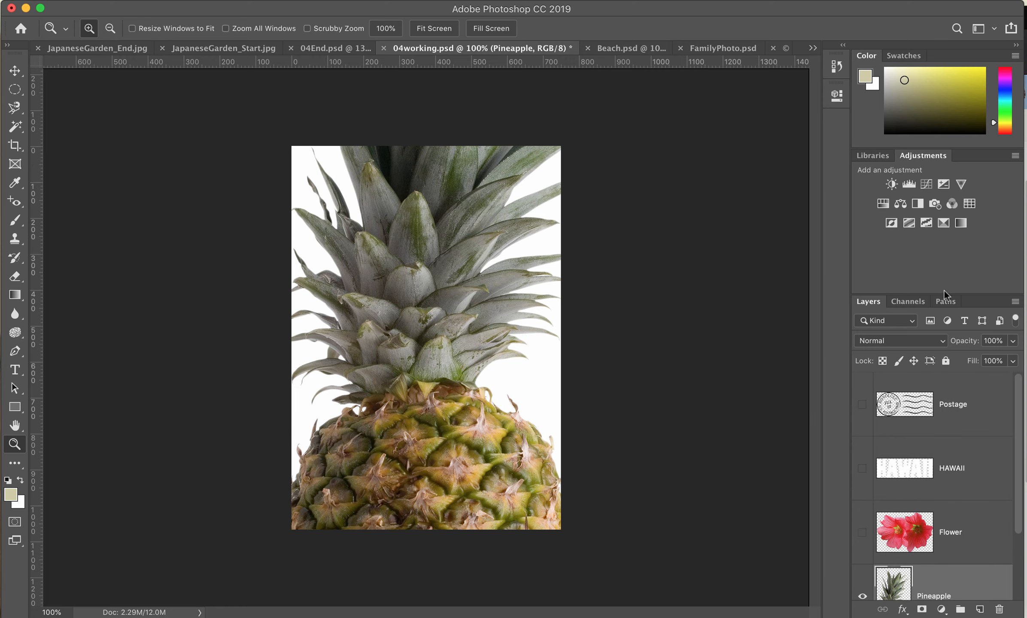
drag(955, 292, 944, 265)
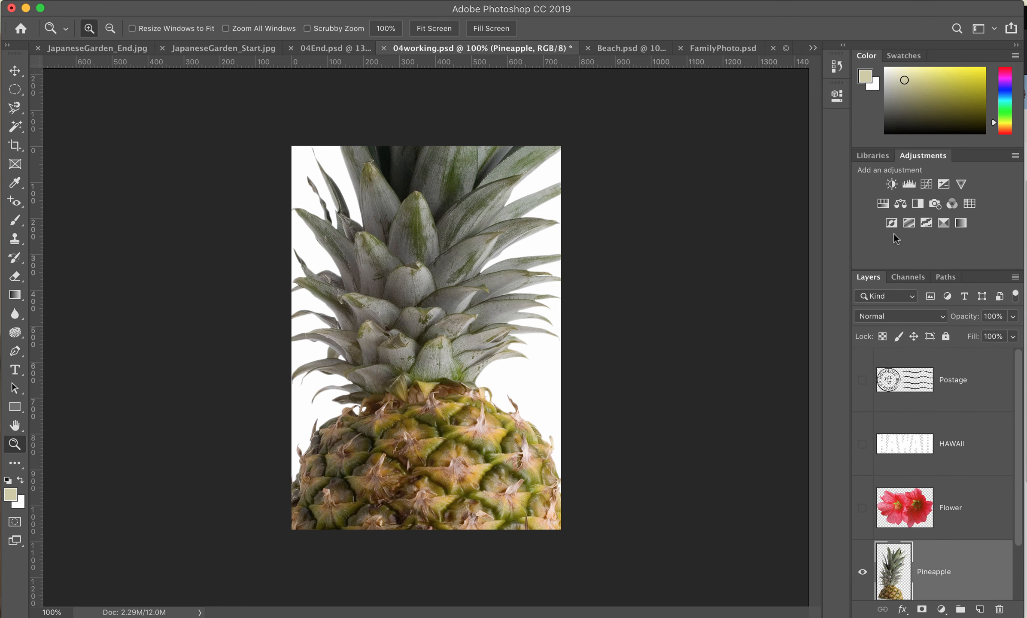
- Look over the available panels and the document window arrangement options without changing the layout
click(469, 0)
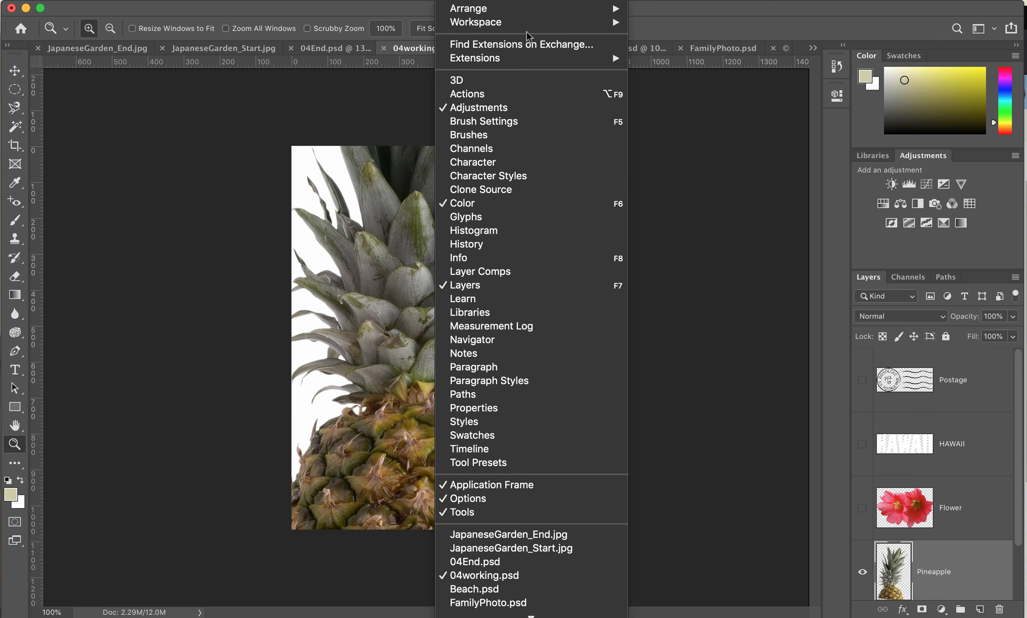
mouse_move(514, 13)
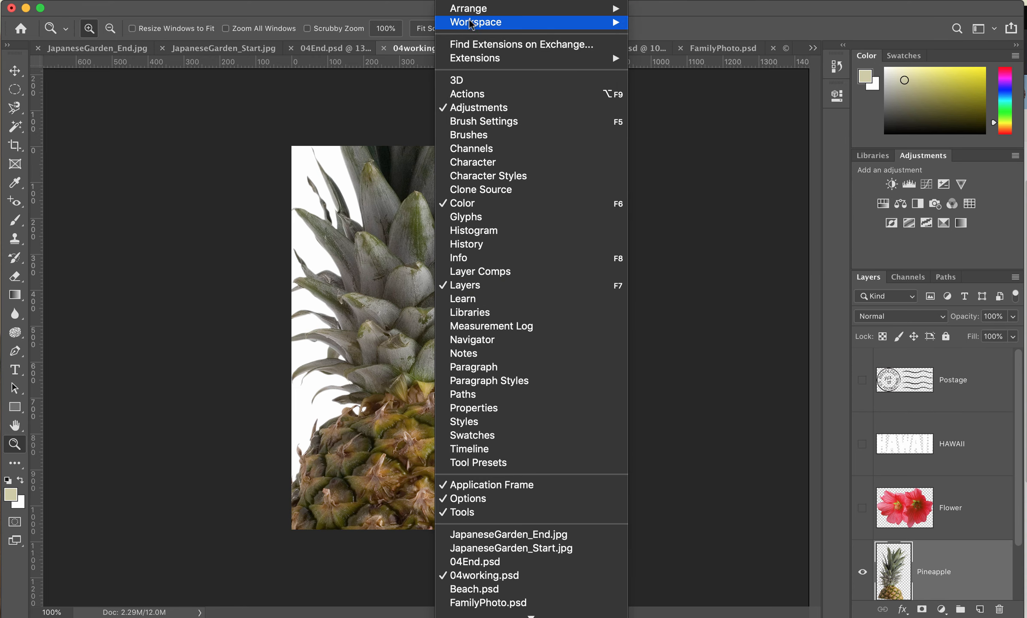
mouse_move(472, 27)
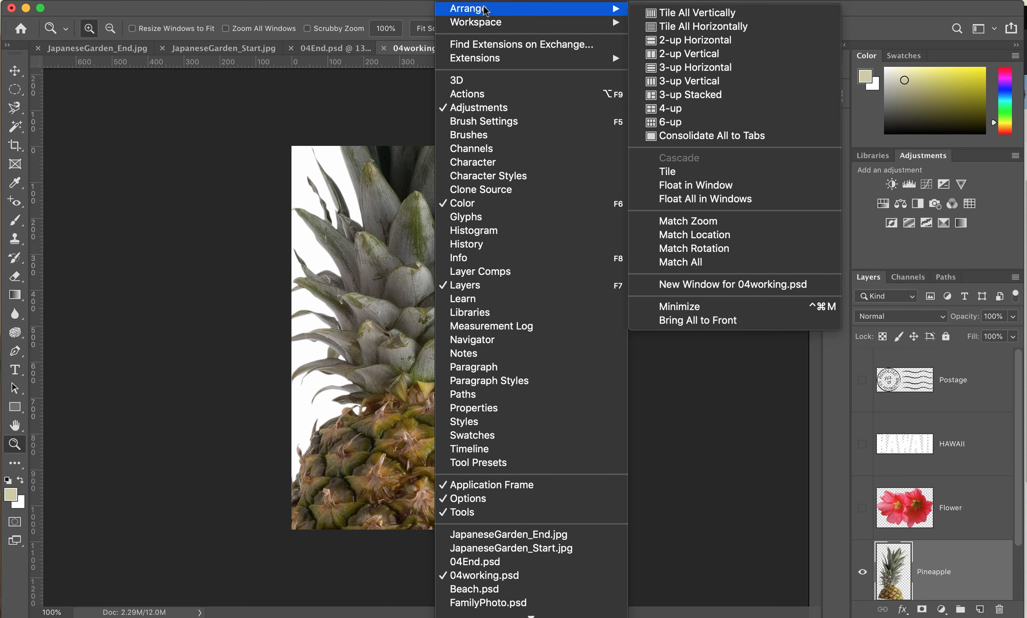
key(Escape)
key(Escape)
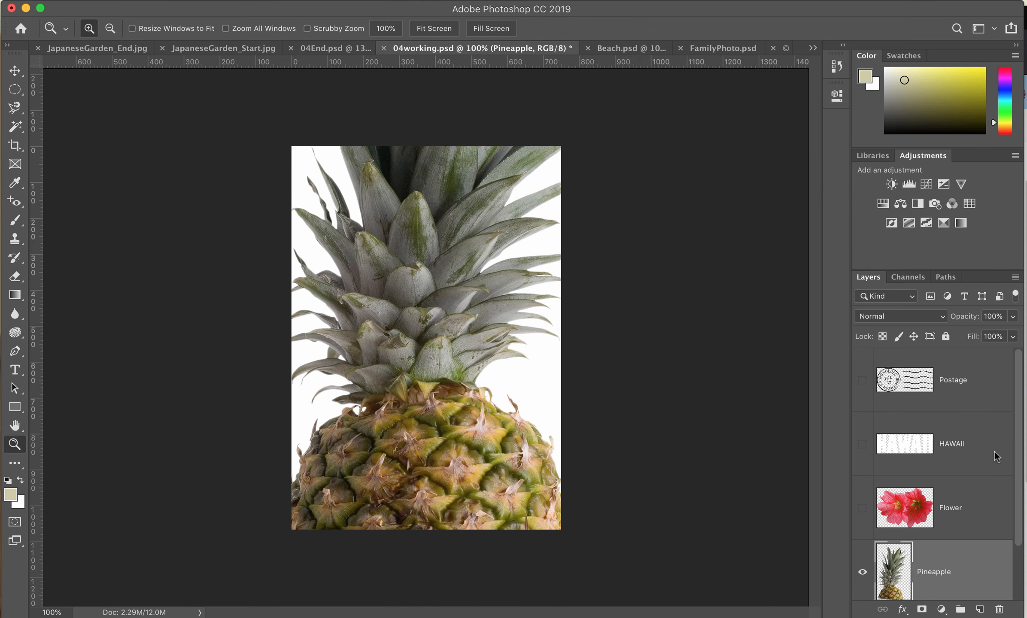
- Review the layer stack of 04working.psd, briefly showing and hiding the Flower layer
scroll(964, 466, down, 2)
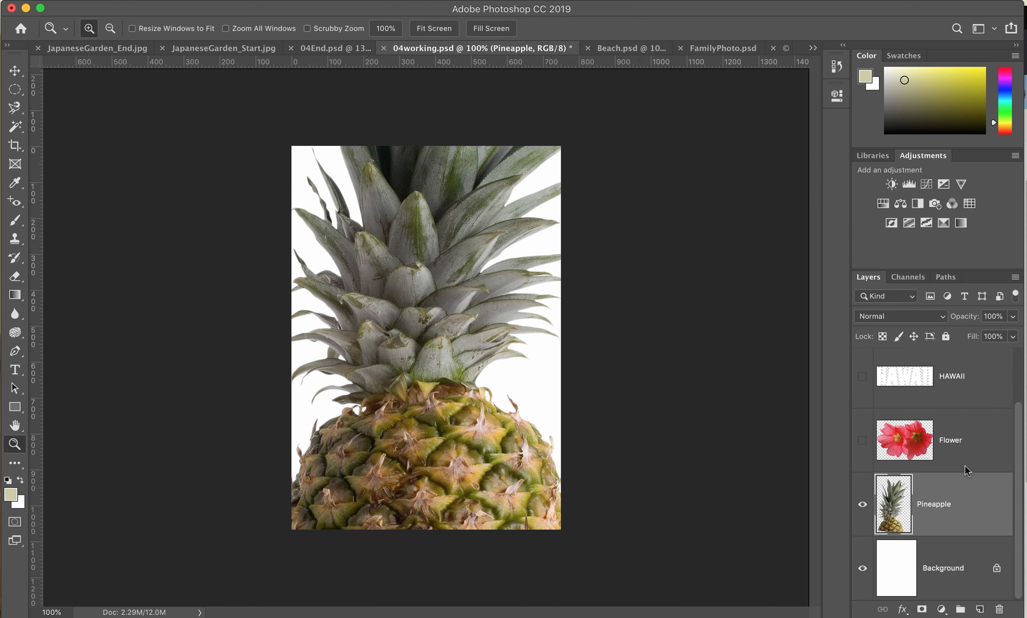
scroll(964, 466, up, 2)
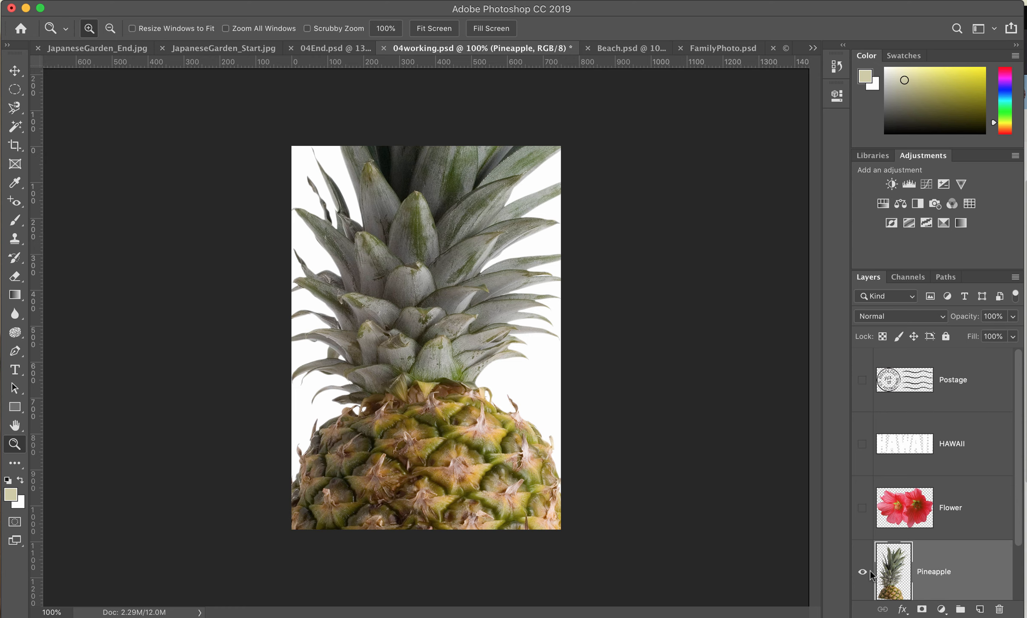
scroll(864, 575, down, 2)
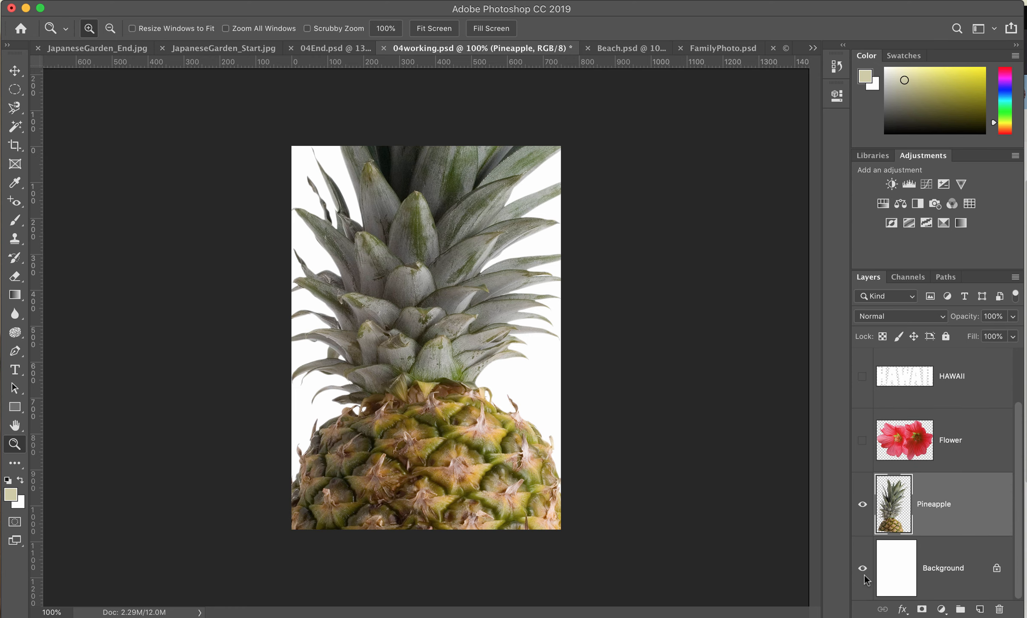
scroll(864, 575, up, 2)
click(863, 508)
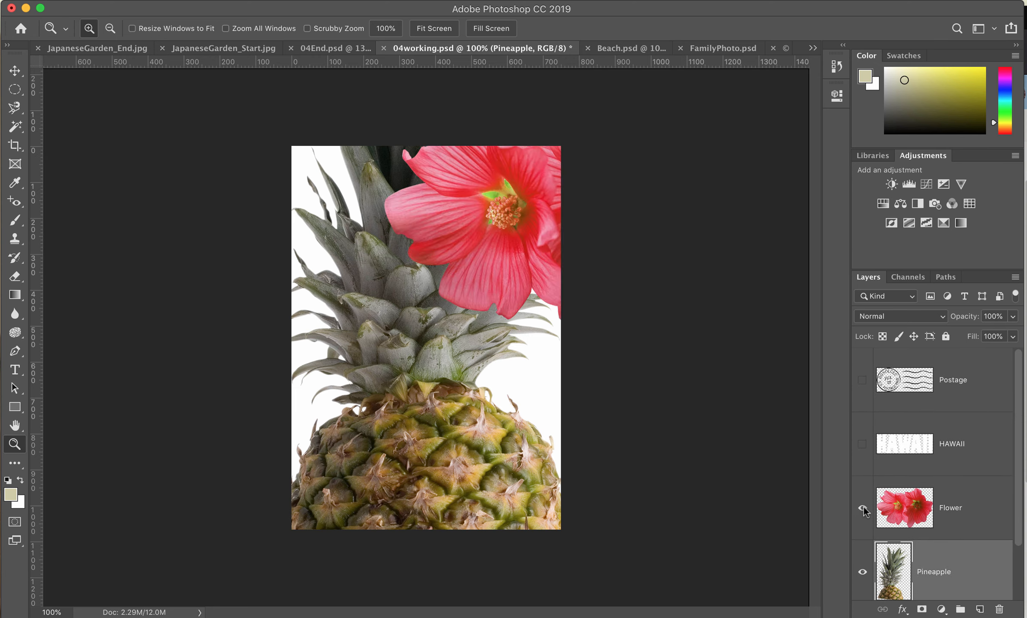
click(863, 507)
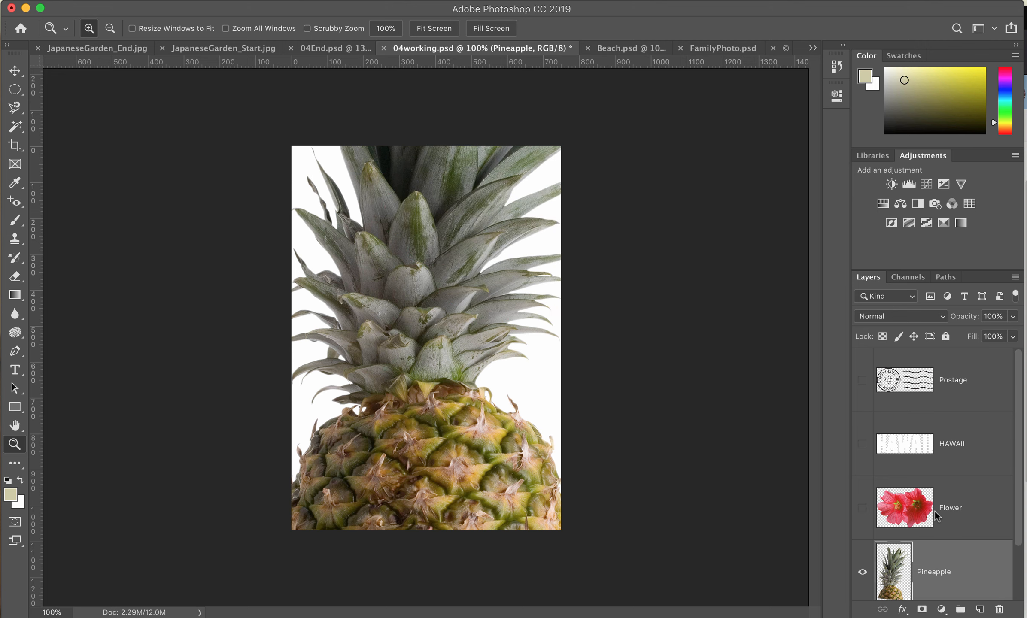
scroll(934, 510, down, 2)
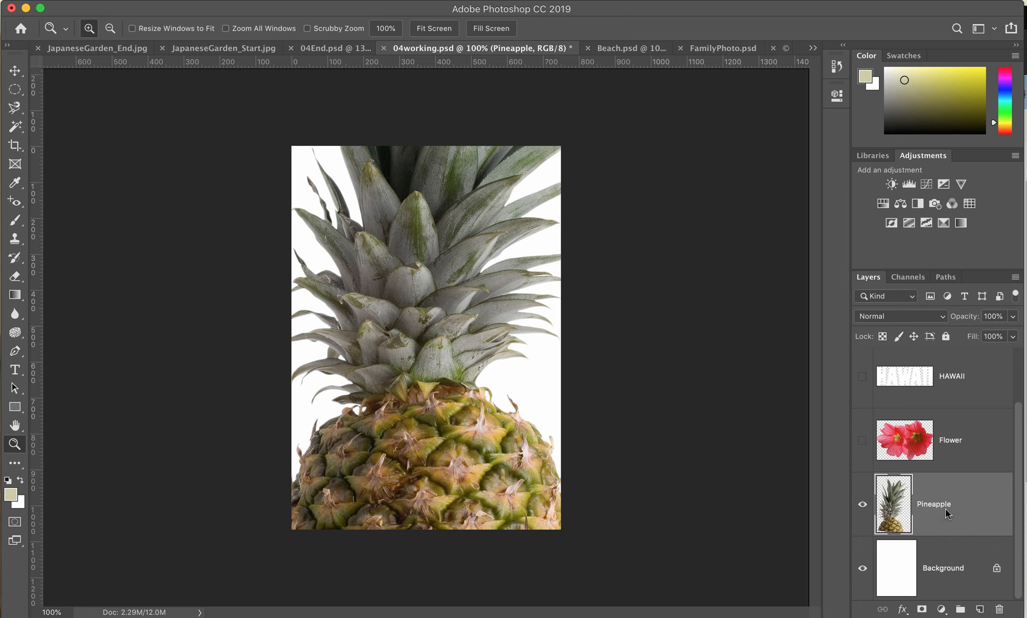
click(134, 1)
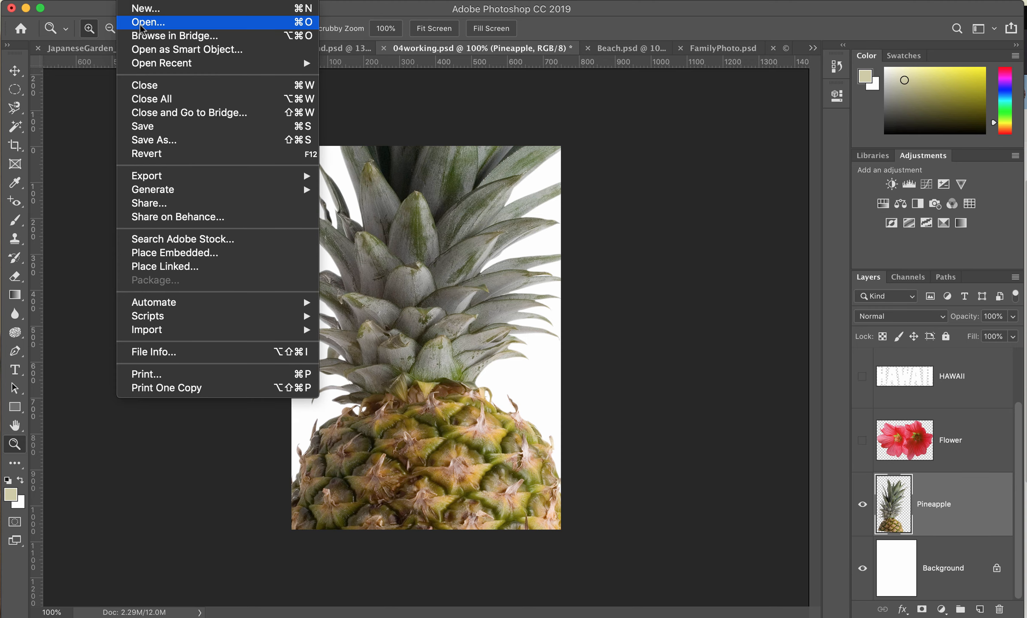
click(650, 2)
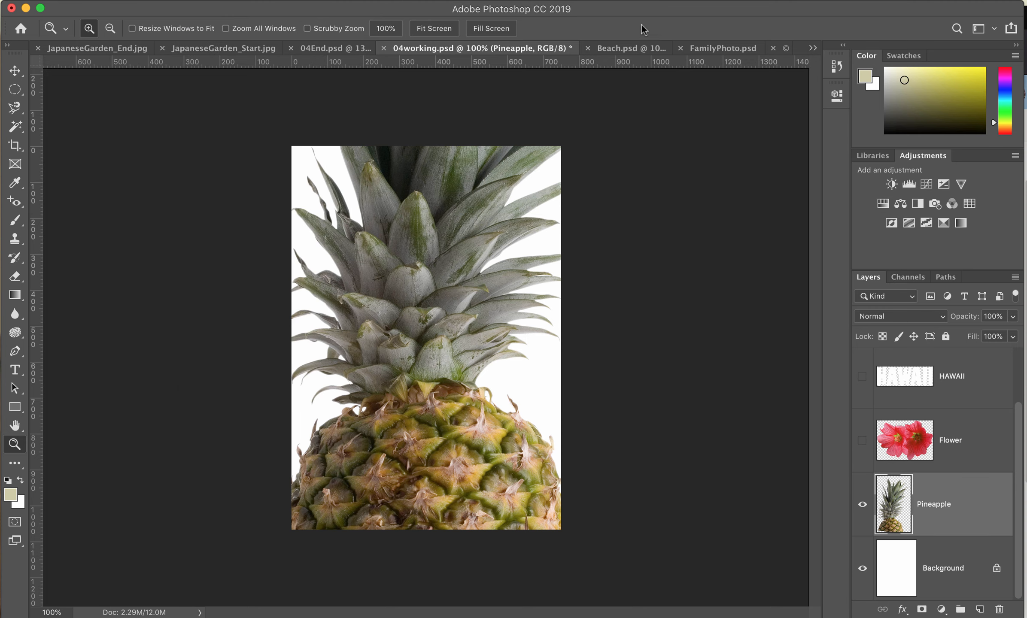
- View the Beach.psd photo, check the layers of 04working.psd, and make Beach.psd the active document
click(616, 46)
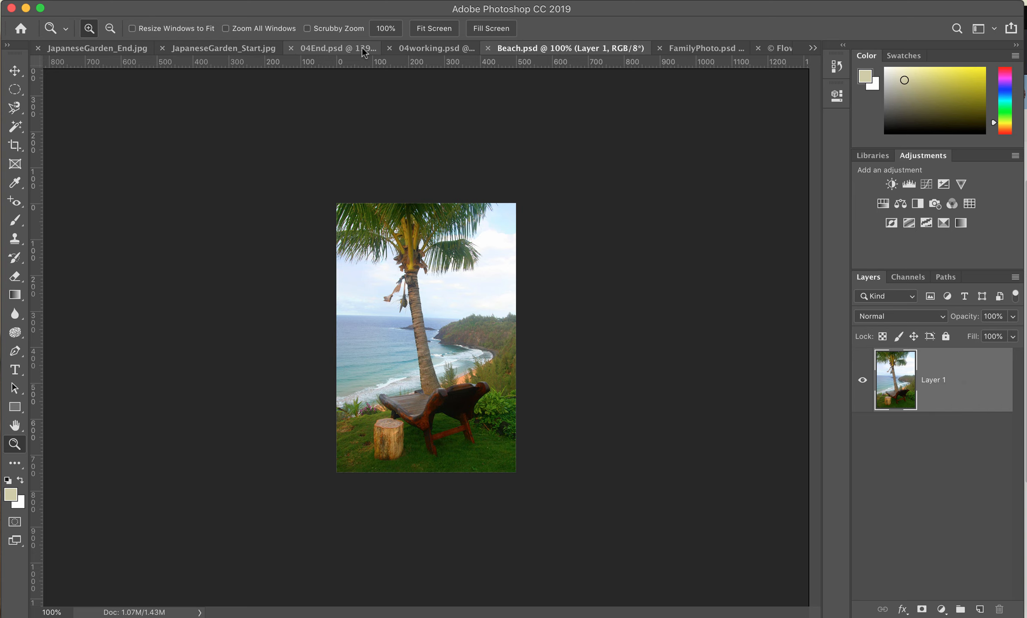
click(430, 49)
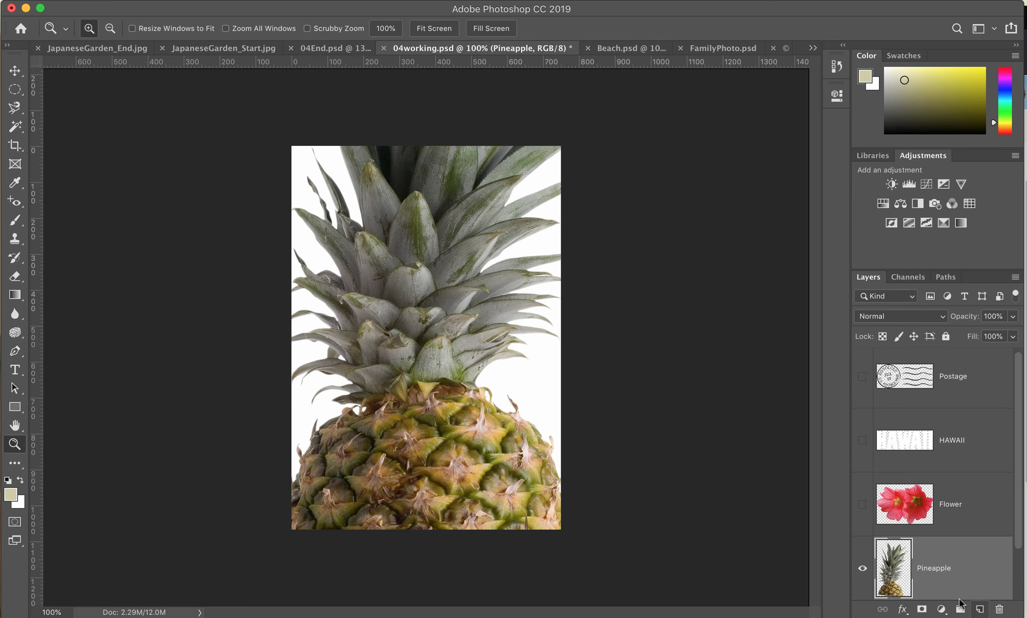
scroll(950, 583, down, 1)
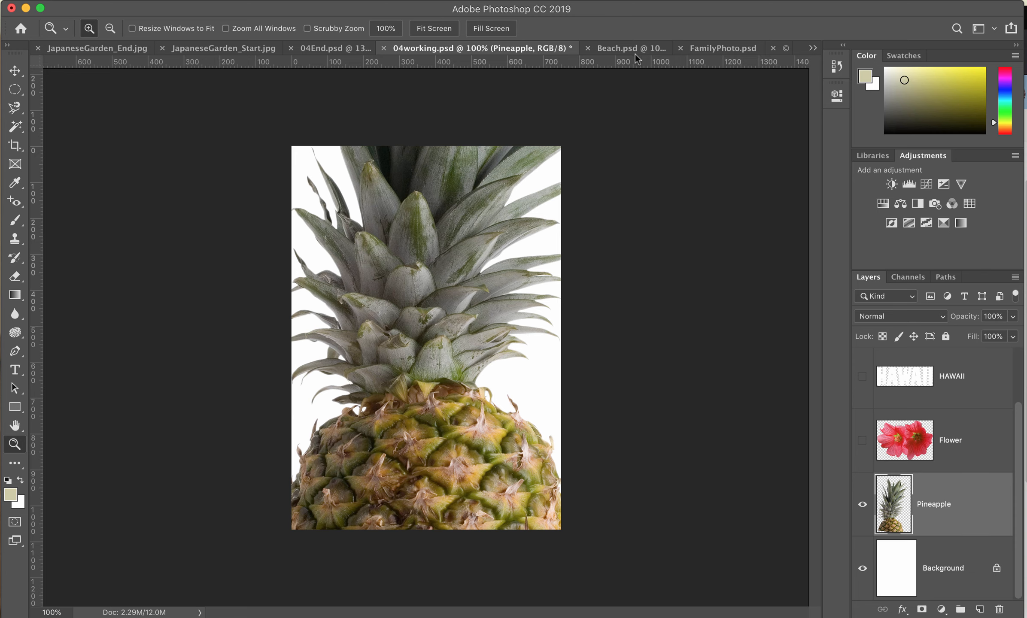
click(624, 47)
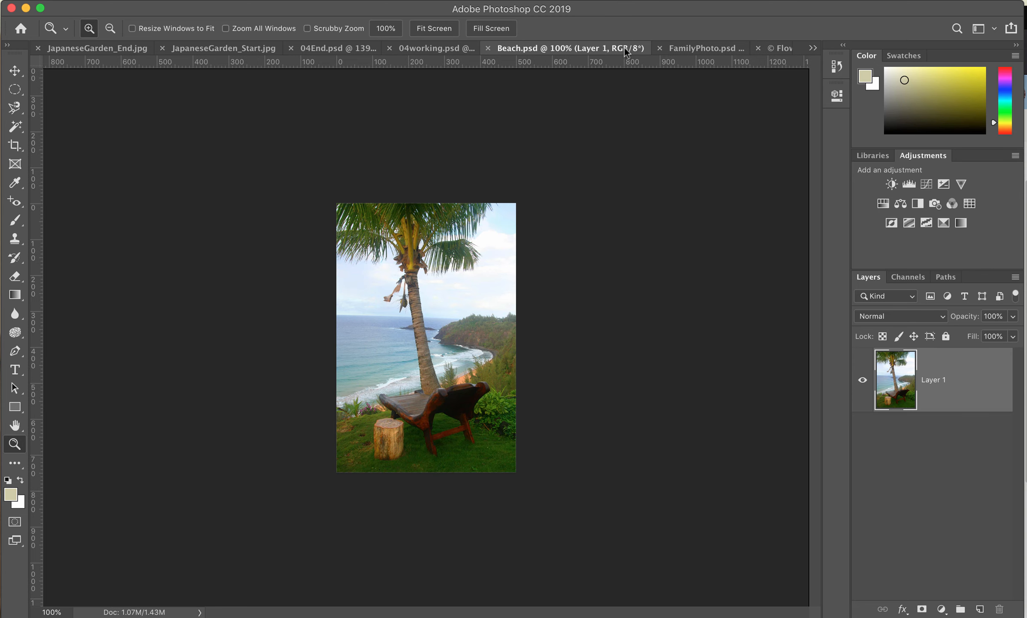
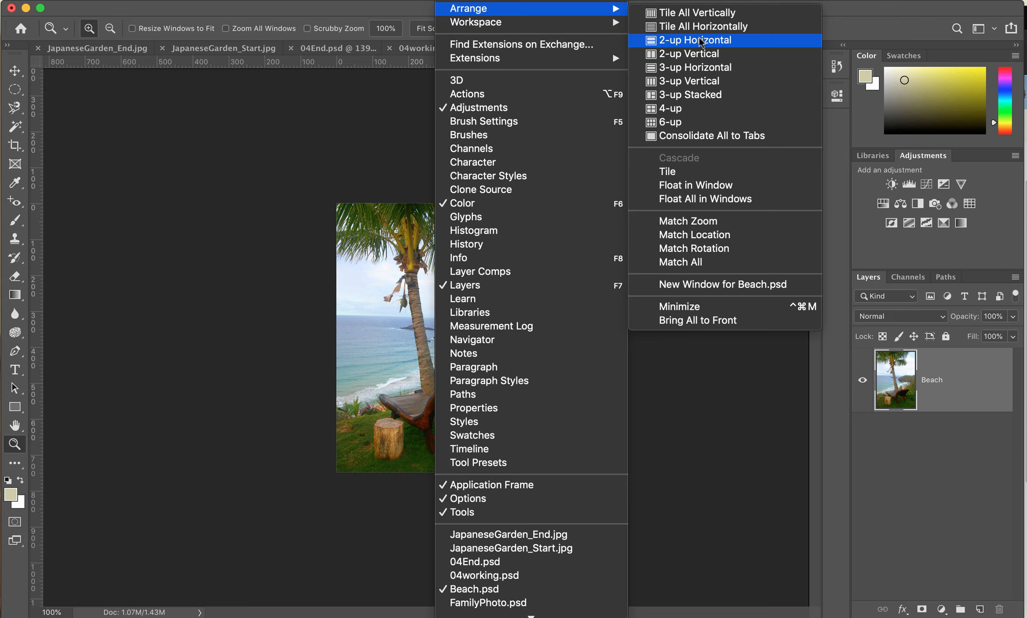
- Copy the Beach layer from Beach.psd into 04working.psd with the Move tool, placing it over the pineapple's leaves
click(233, 154)
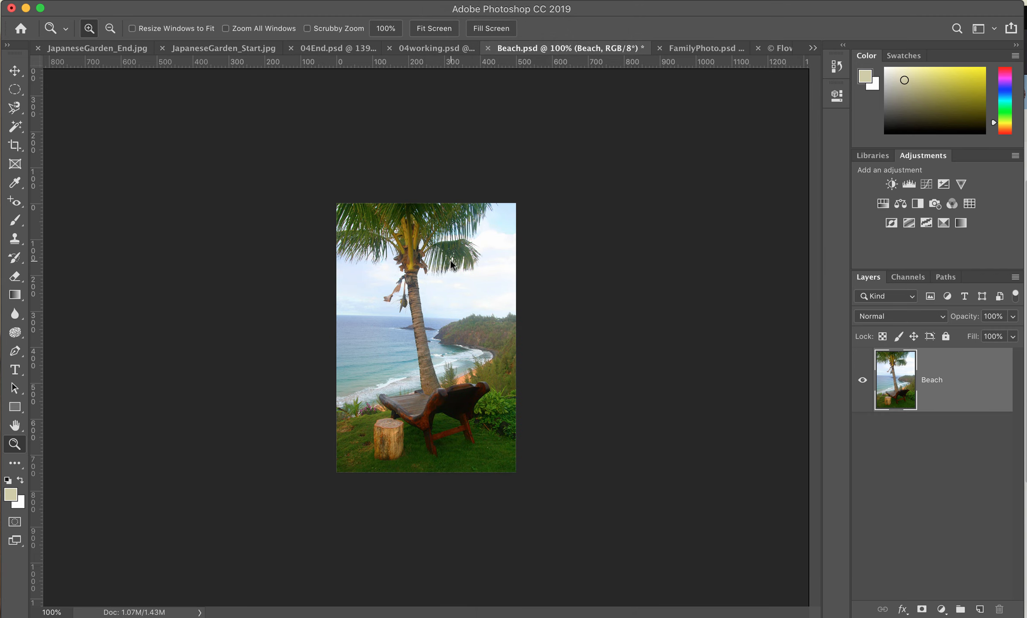
click(16, 73)
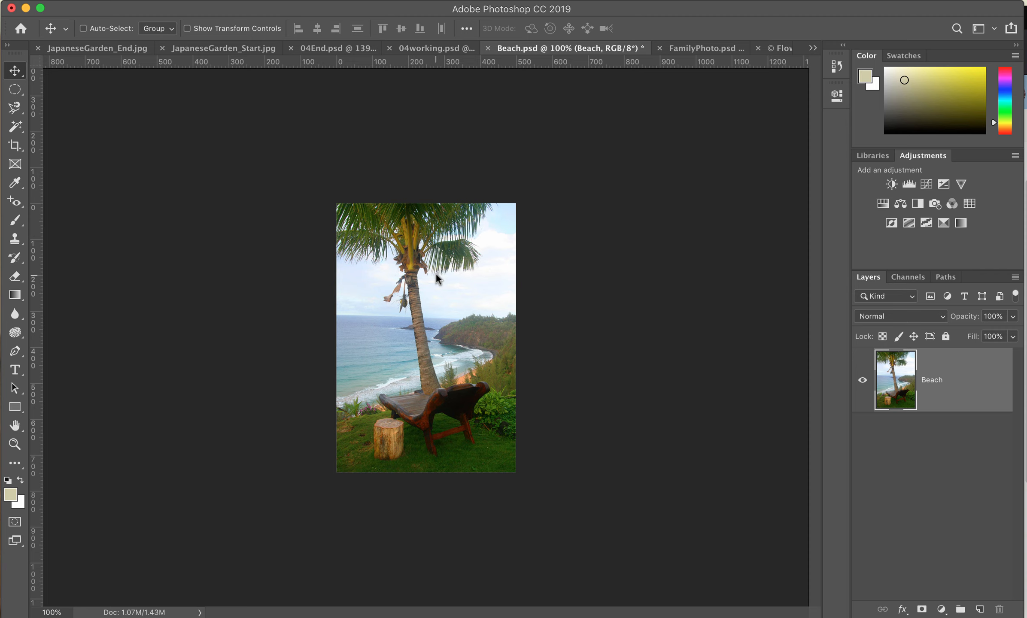
drag(436, 270, 429, 88)
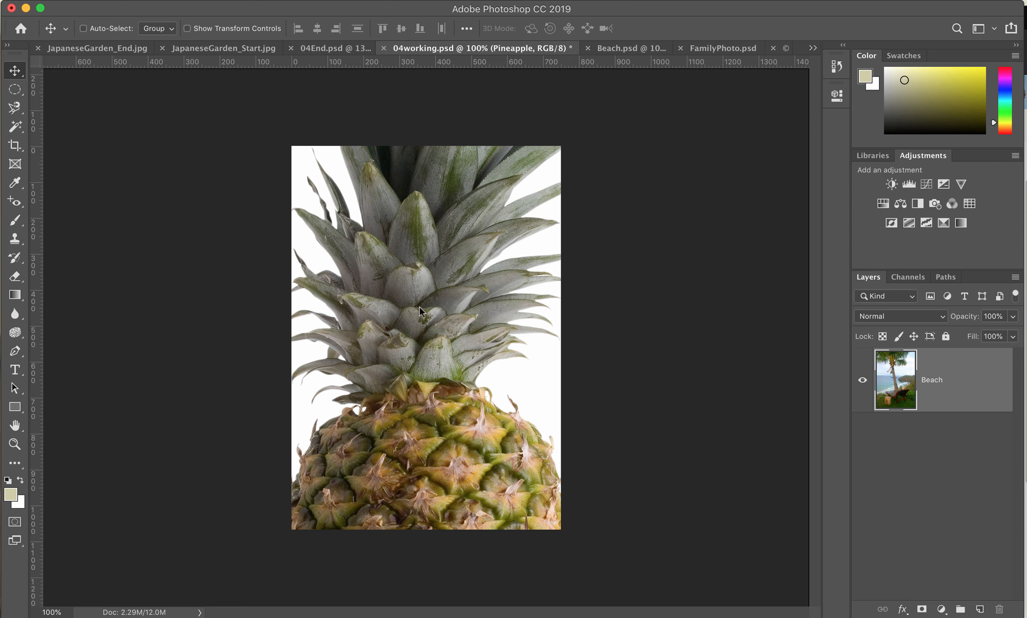
drag(419, 308, 419, 307)
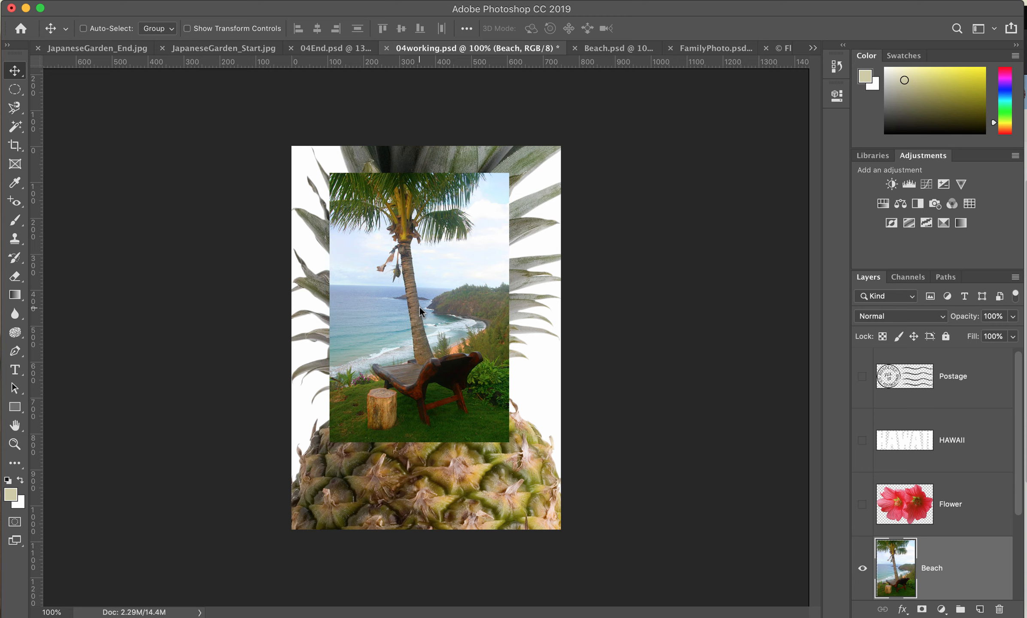
- Move the Beach layer below the Pineapple layer in 04working.psd and close Beach.psd without saving its changes
scroll(923, 459, down, 3)
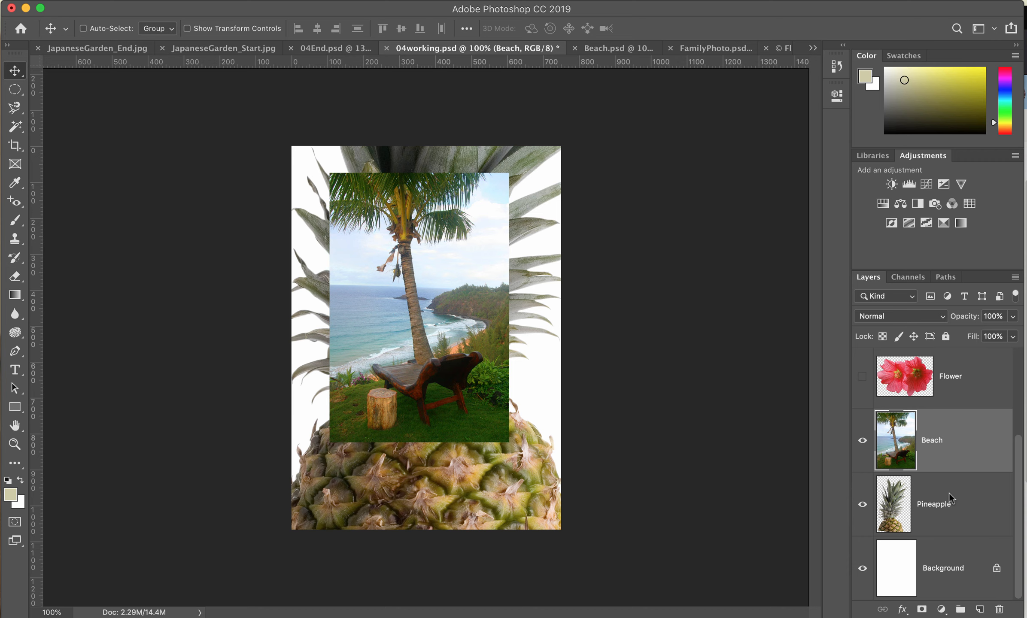
drag(957, 455, 956, 522)
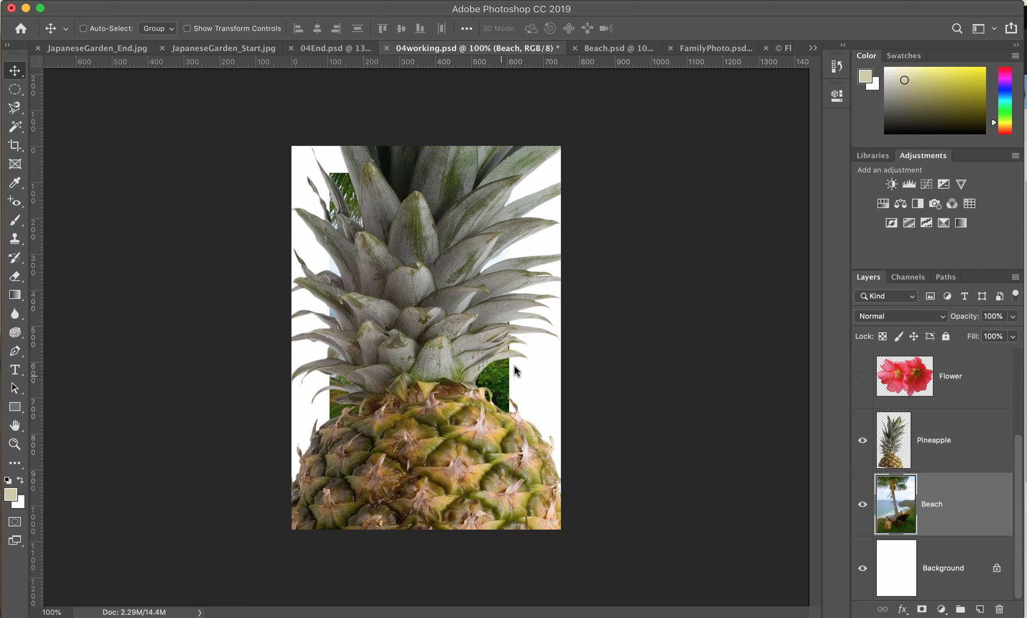
click(574, 46)
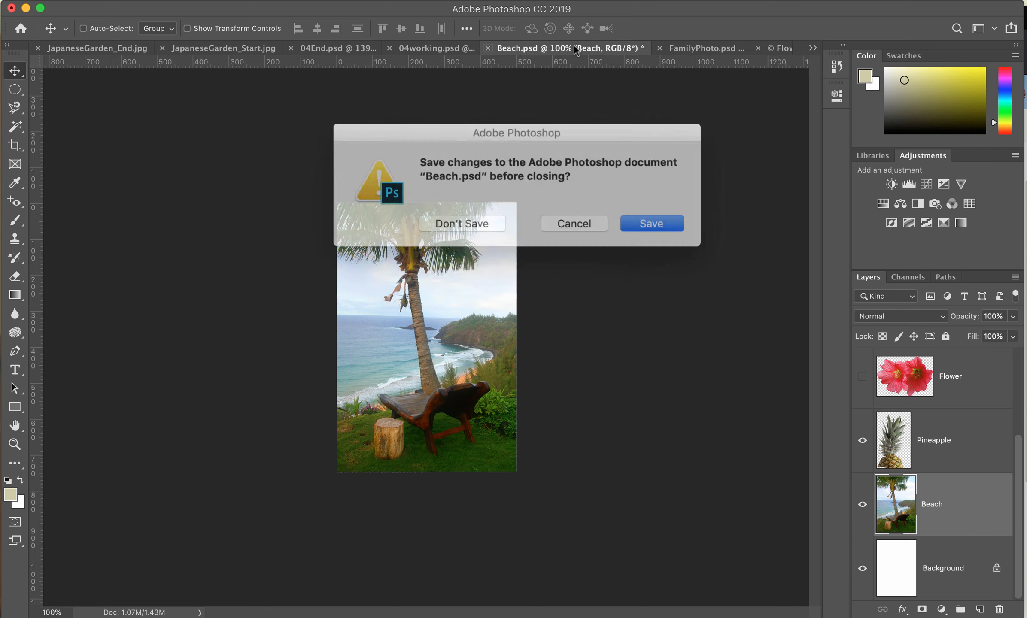
click(492, 218)
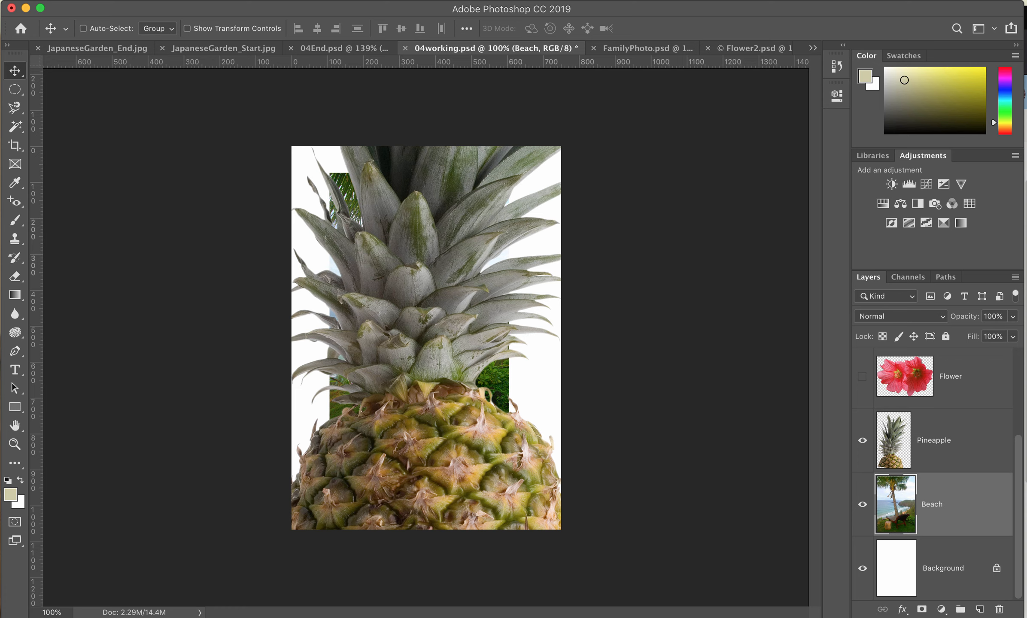
- Hide the Pineapple and Background layers, leaving only the Beach photo visible on a transparent canvas
scroll(932, 411, up, 3)
scroll(931, 411, down, 3)
click(863, 438)
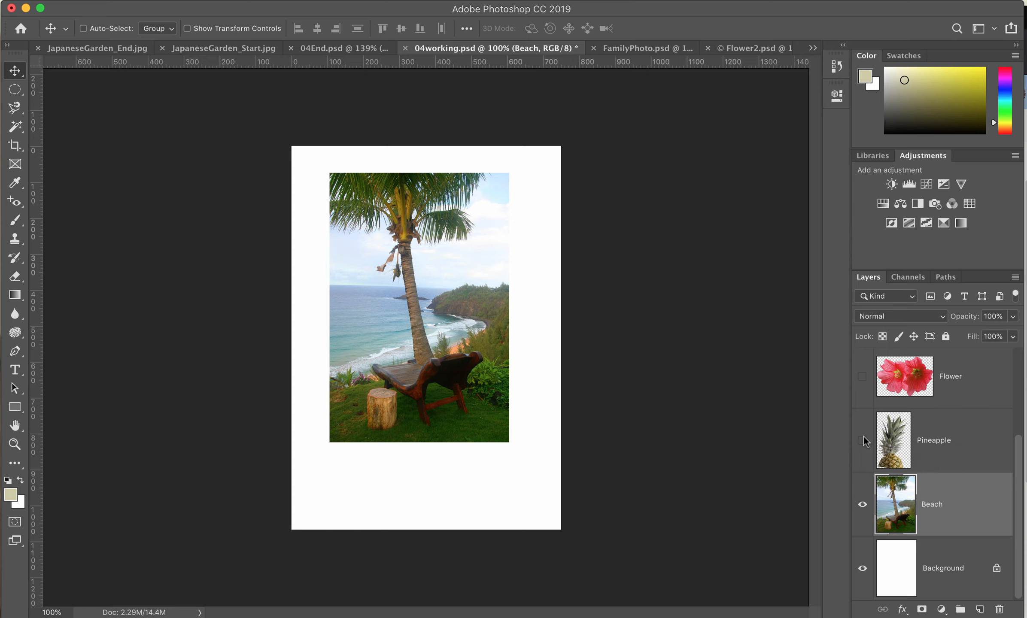
click(862, 440)
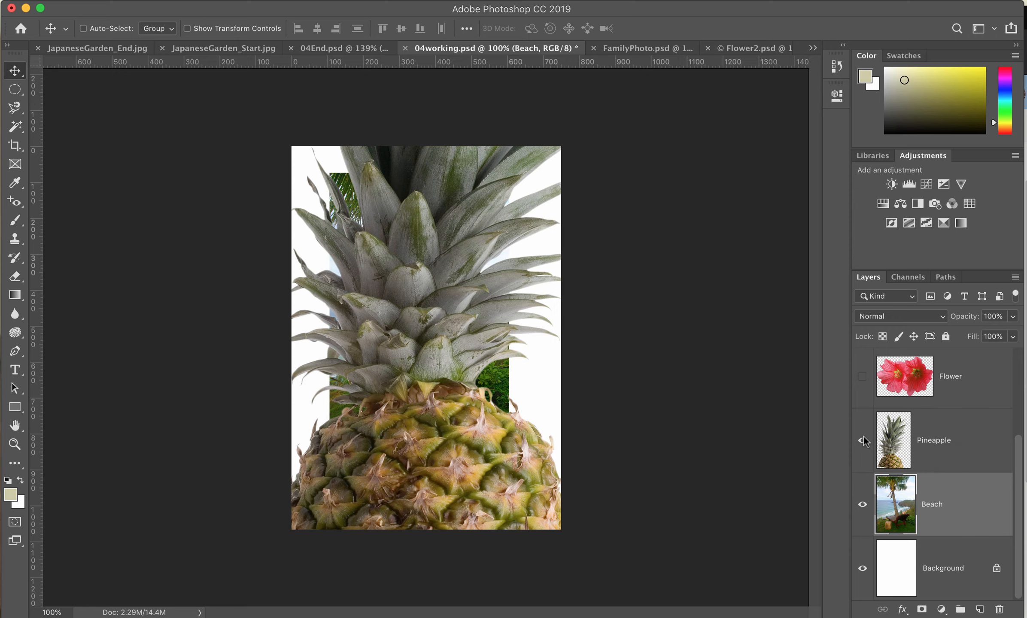
click(862, 440)
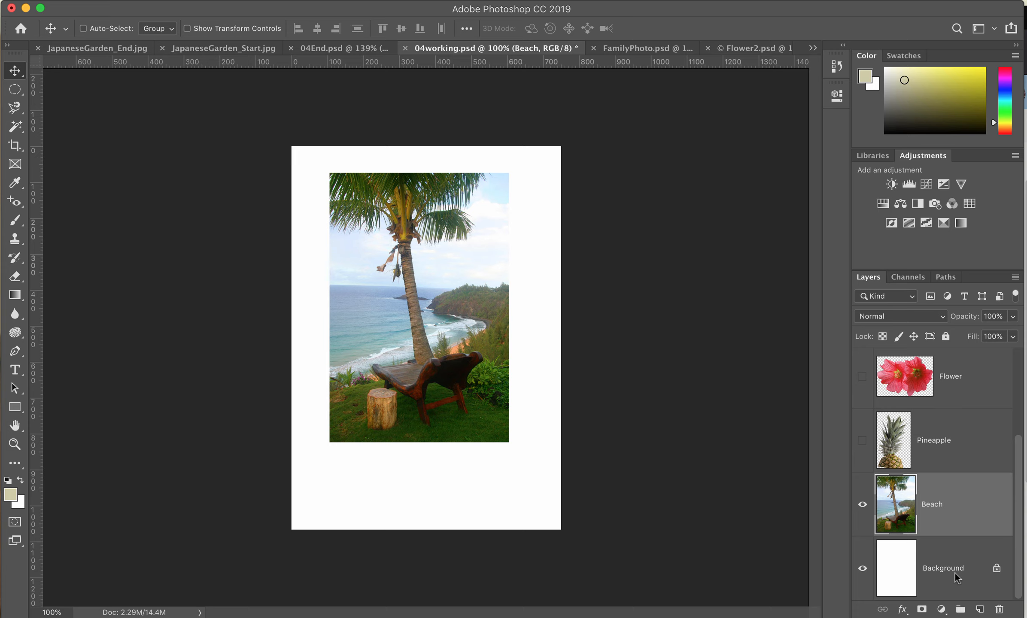
click(861, 568)
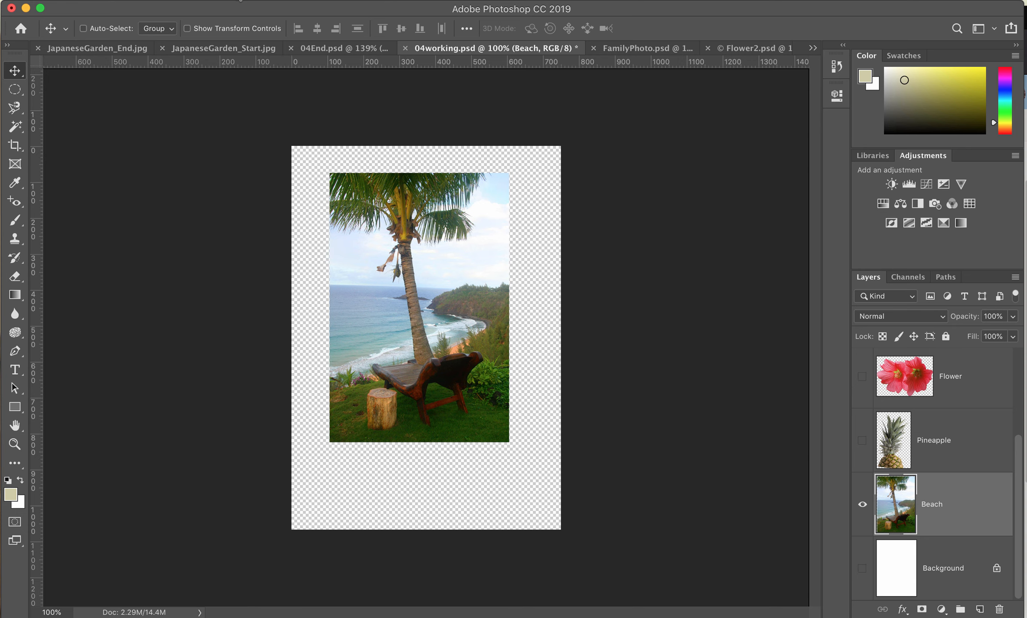
- Add a Stroke layer style to the Beach layer with a size of 5 px
click(239, 0)
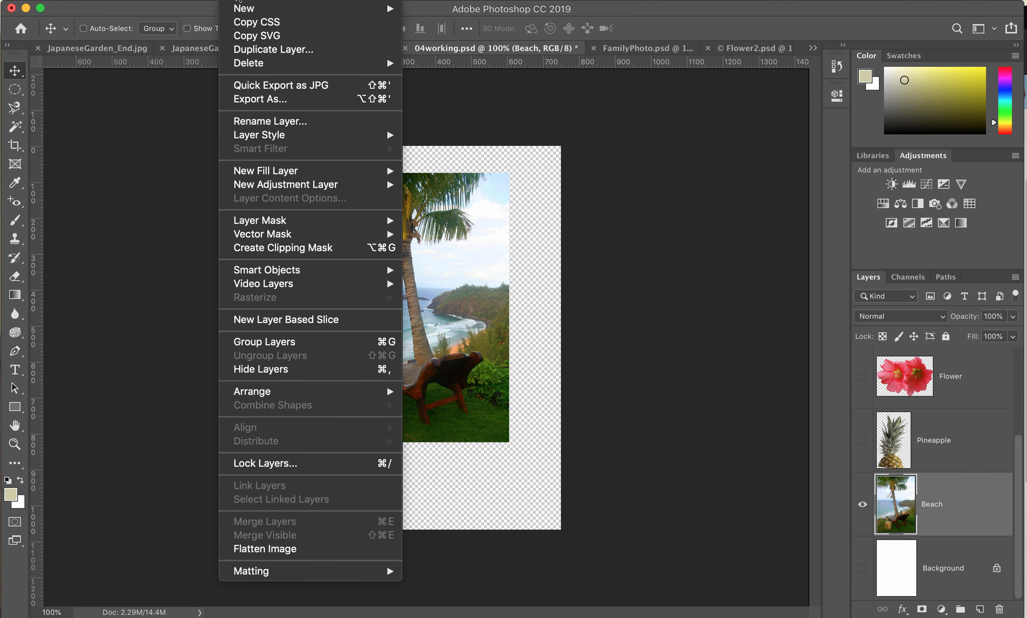
mouse_move(266, 138)
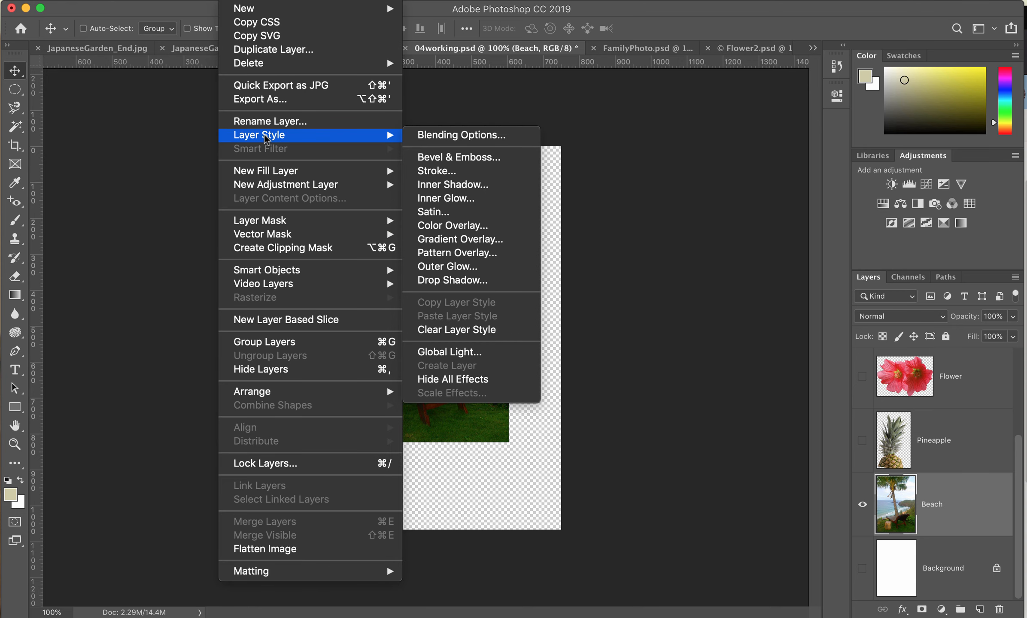
click(449, 171)
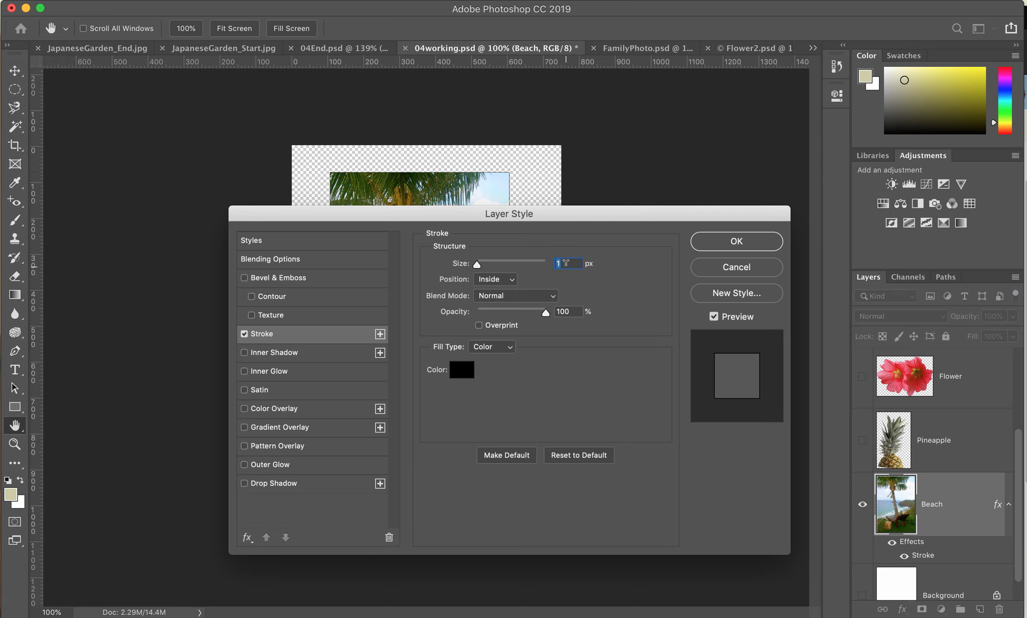
text(5)
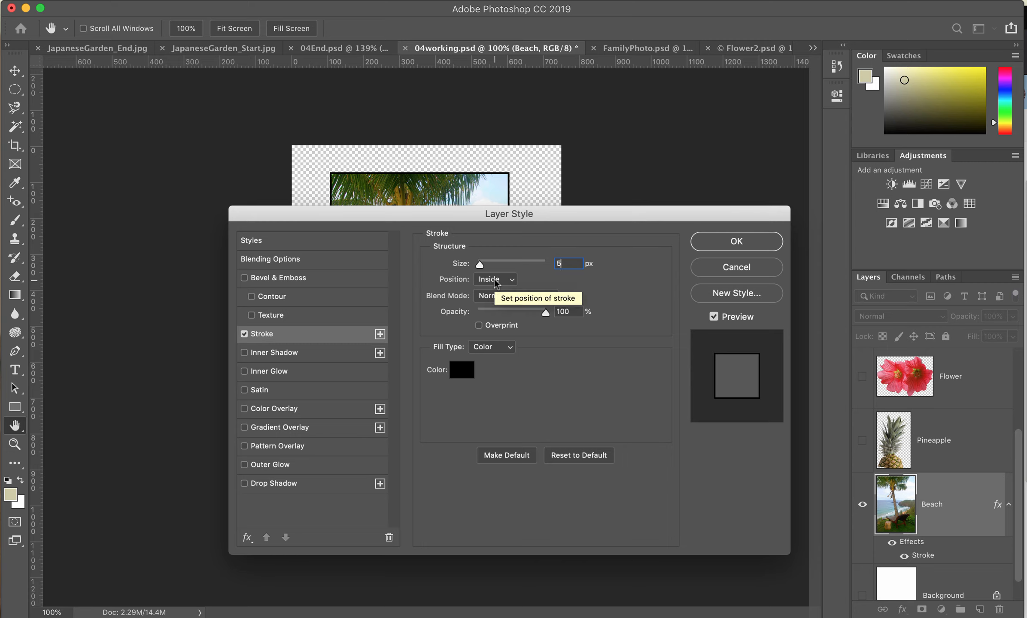
- Change the color of the Beach layer's stroke to white and apply the layer style
click(463, 369)
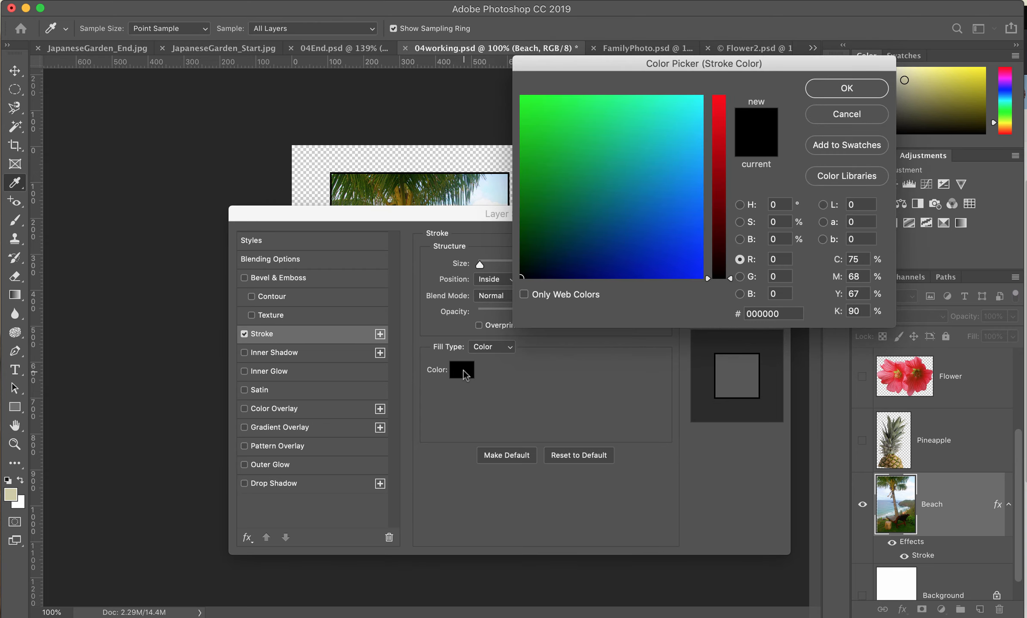
click(700, 100)
click(717, 100)
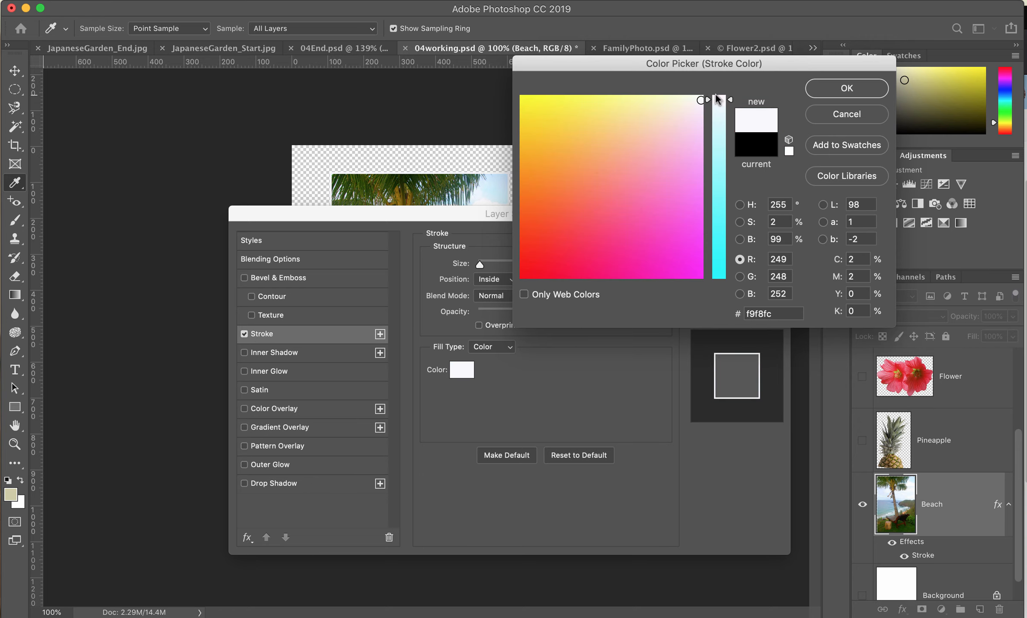
click(701, 100)
click(837, 91)
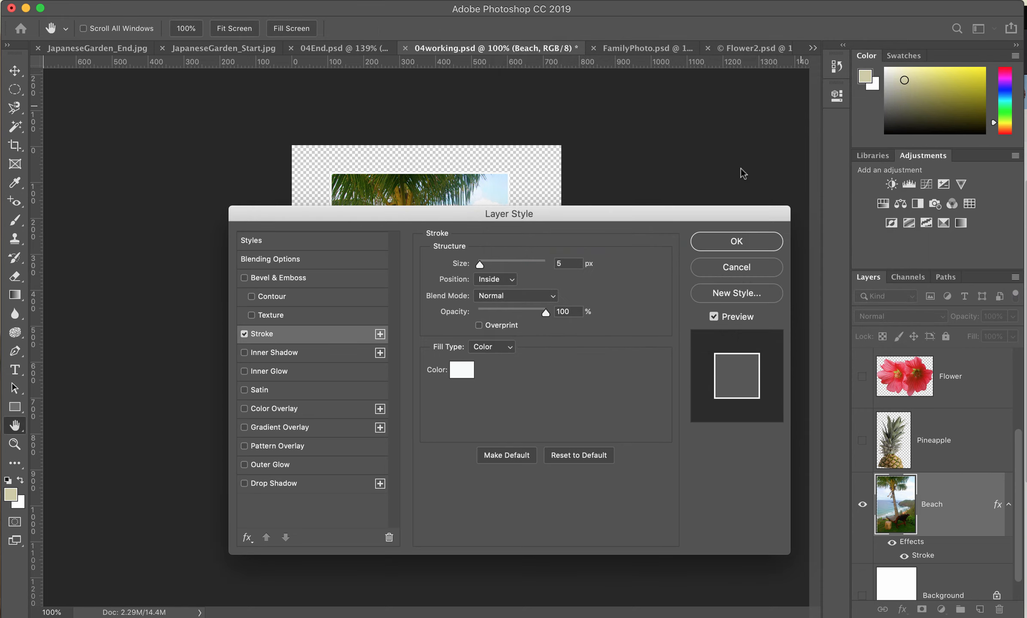
click(737, 242)
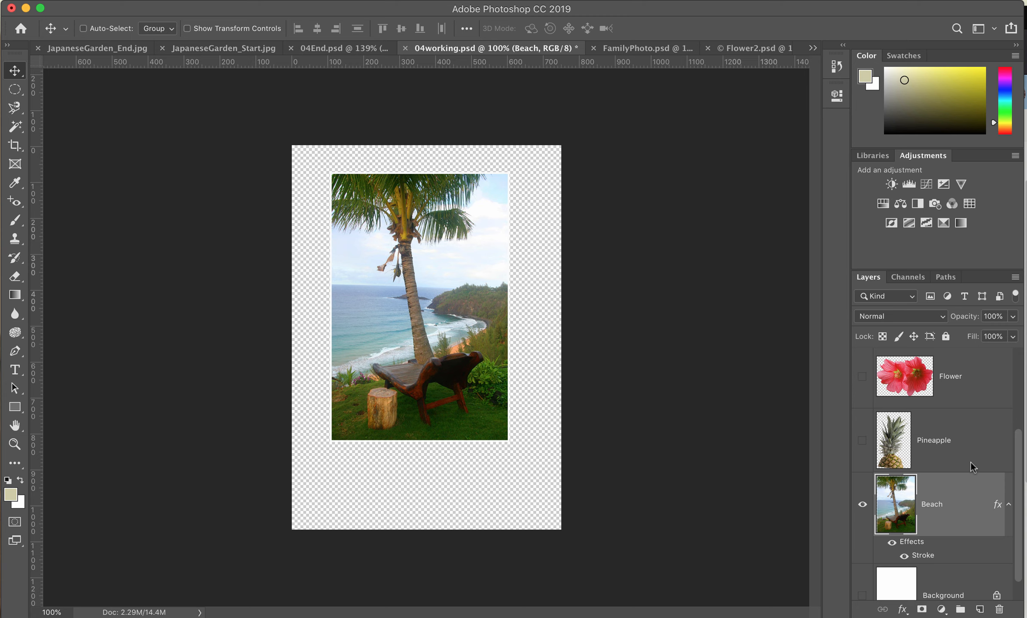
- Show the Postage, Flower, HAWAII, Pineapple and Background layers, and move the Beach layer directly above Pineapple
scroll(970, 461, up, 3)
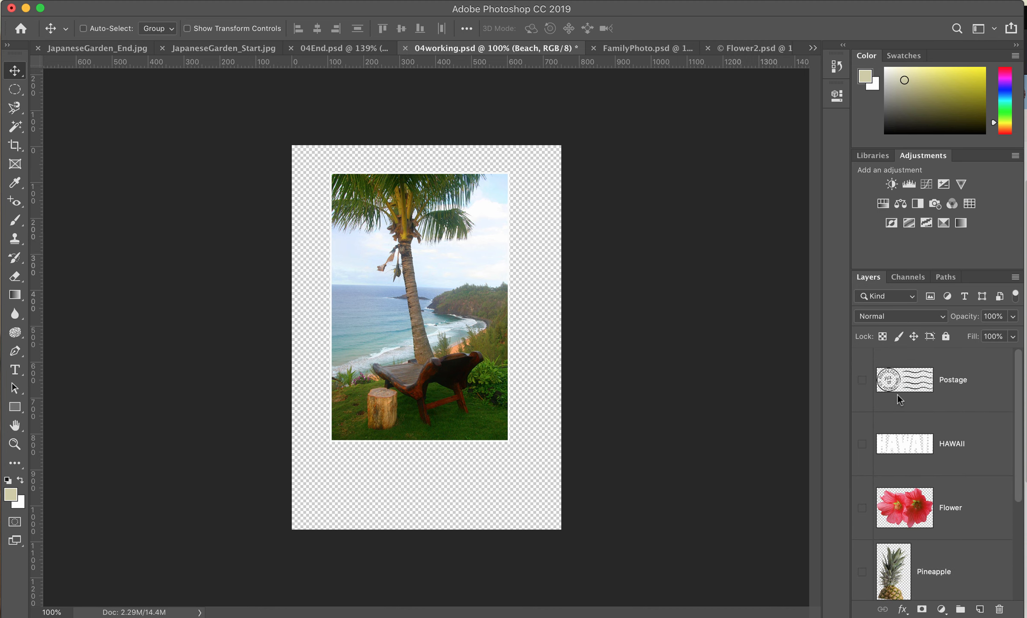
click(861, 380)
click(862, 508)
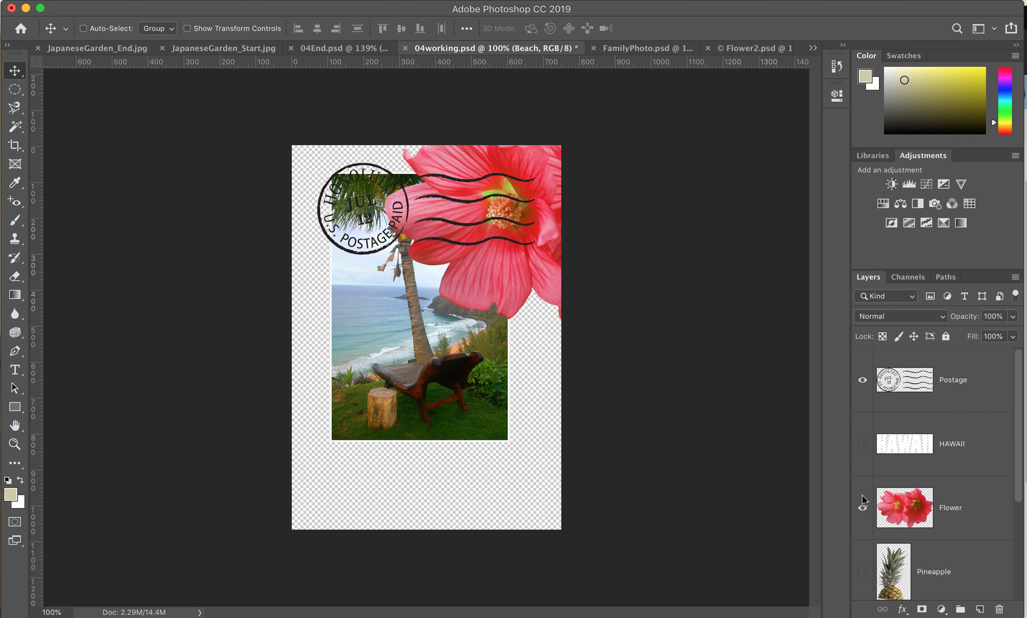
click(860, 444)
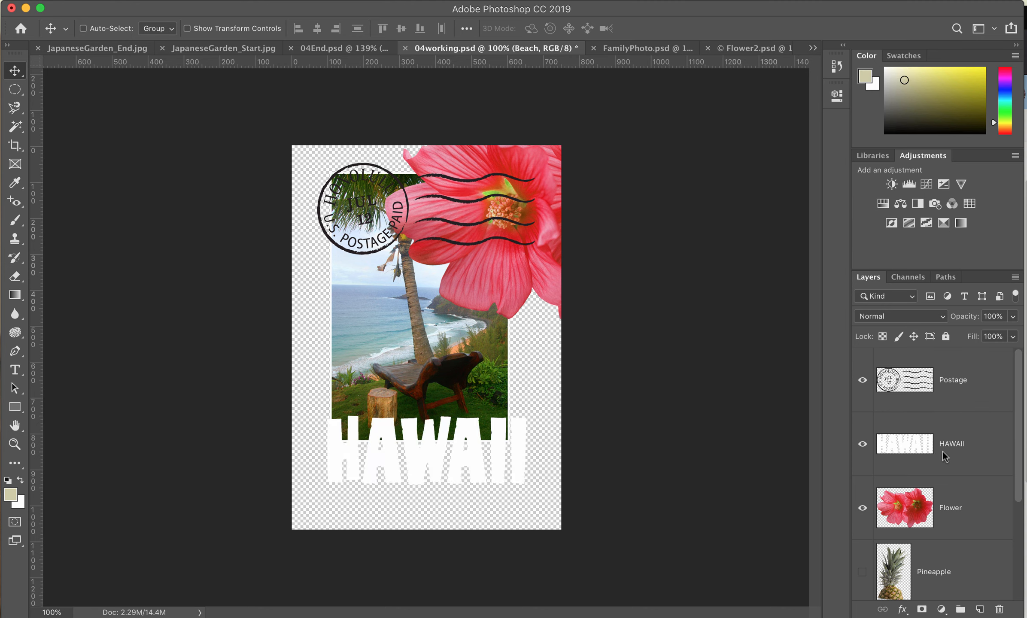
scroll(942, 451, down, 3)
scroll(942, 451, down, 1)
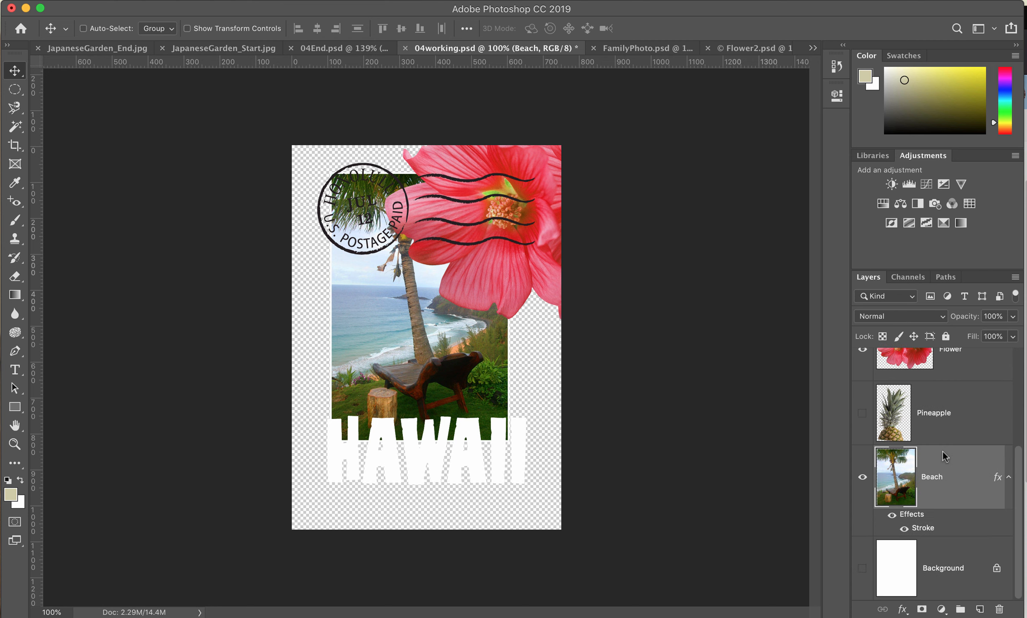
click(863, 412)
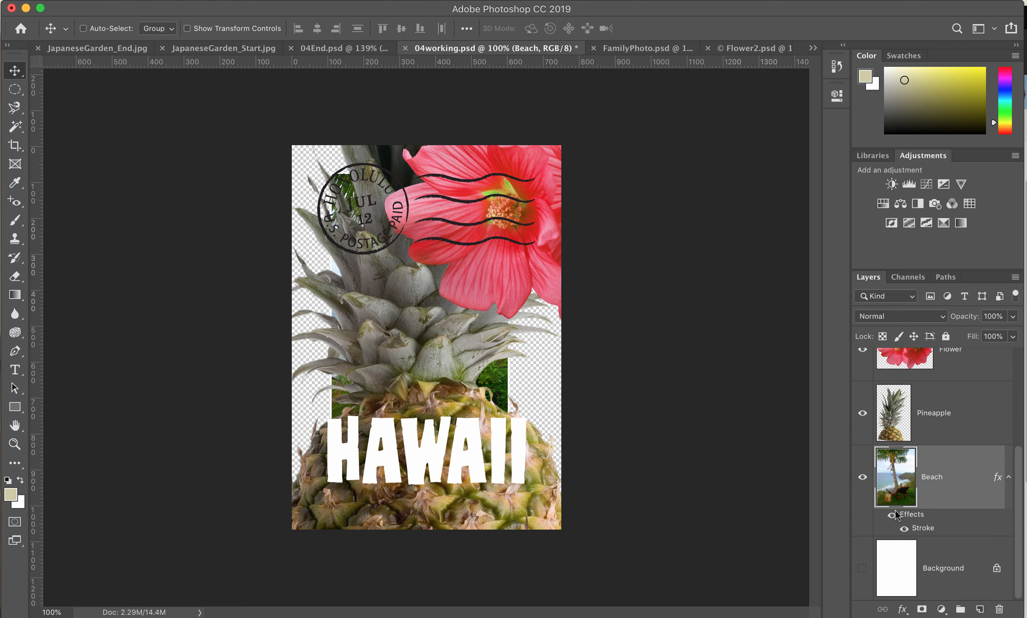
click(861, 568)
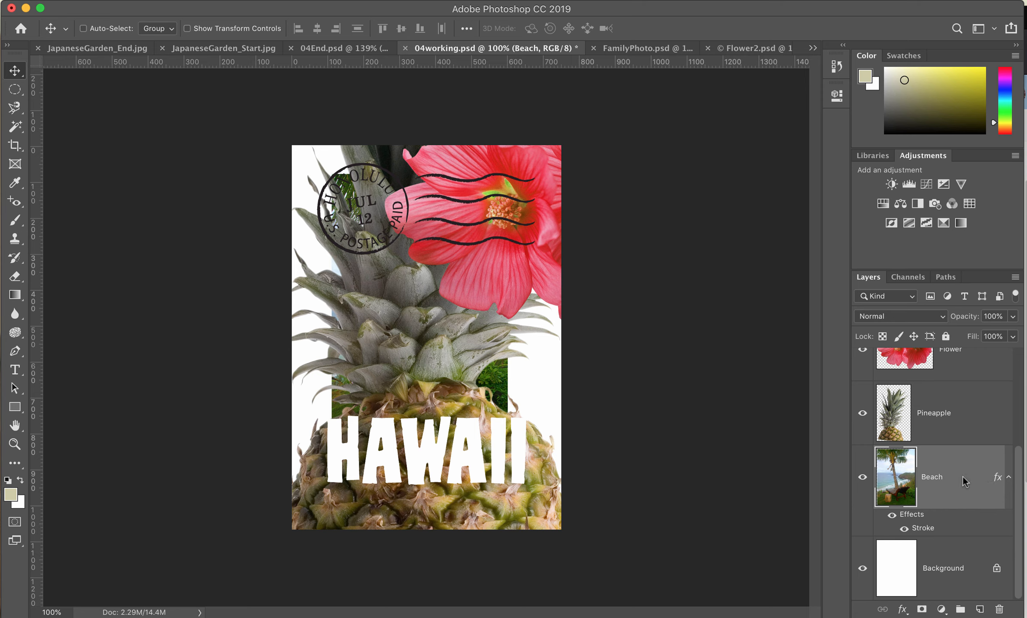
drag(963, 477, 953, 389)
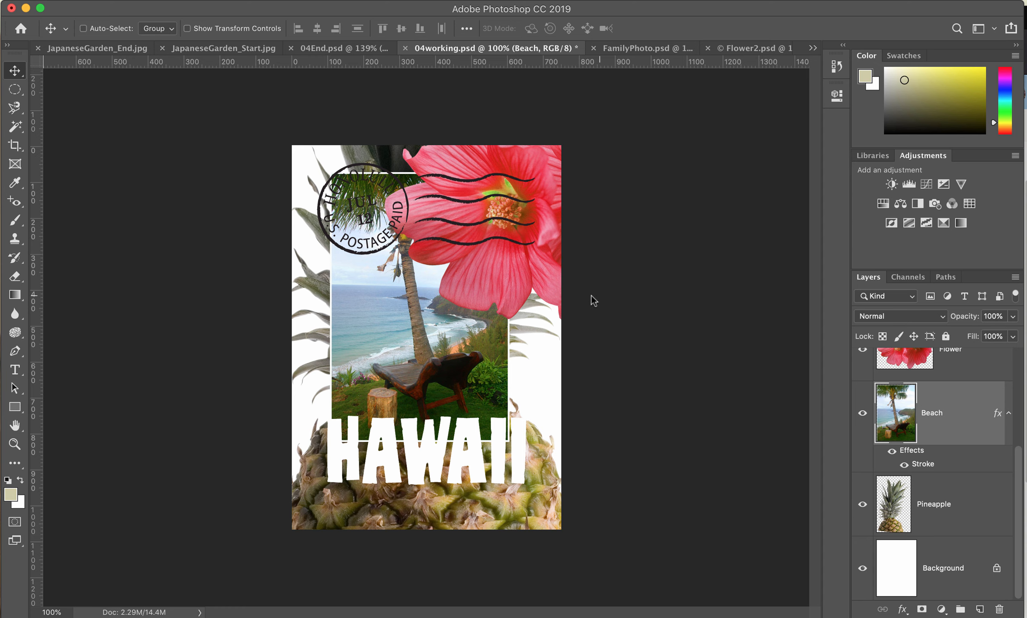
- Lower the Postage layer's opacity to 25% and save 04working.psd
scroll(941, 394, up, 5)
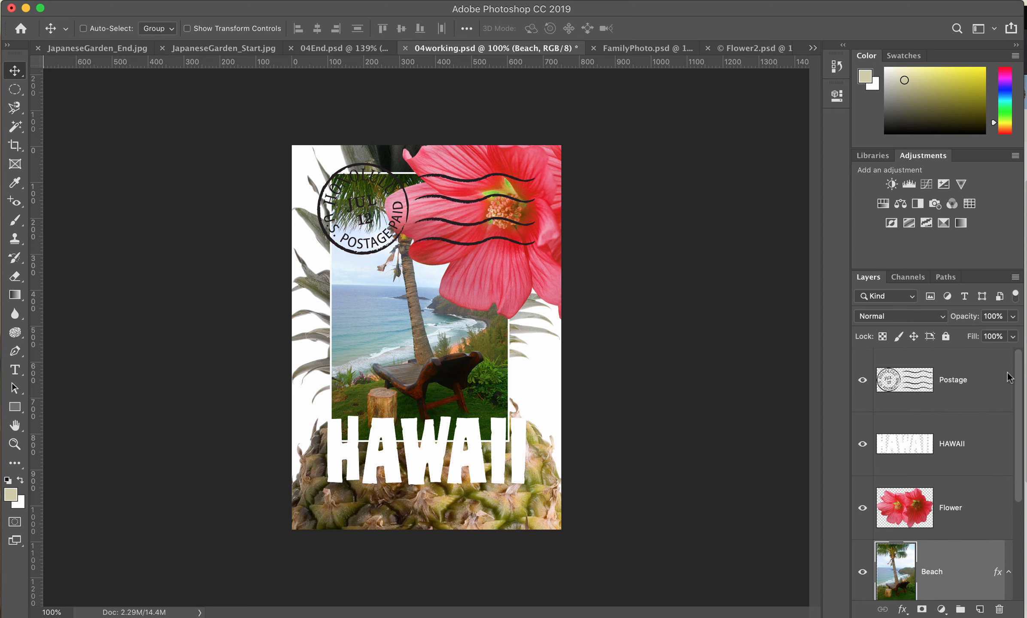
click(981, 380)
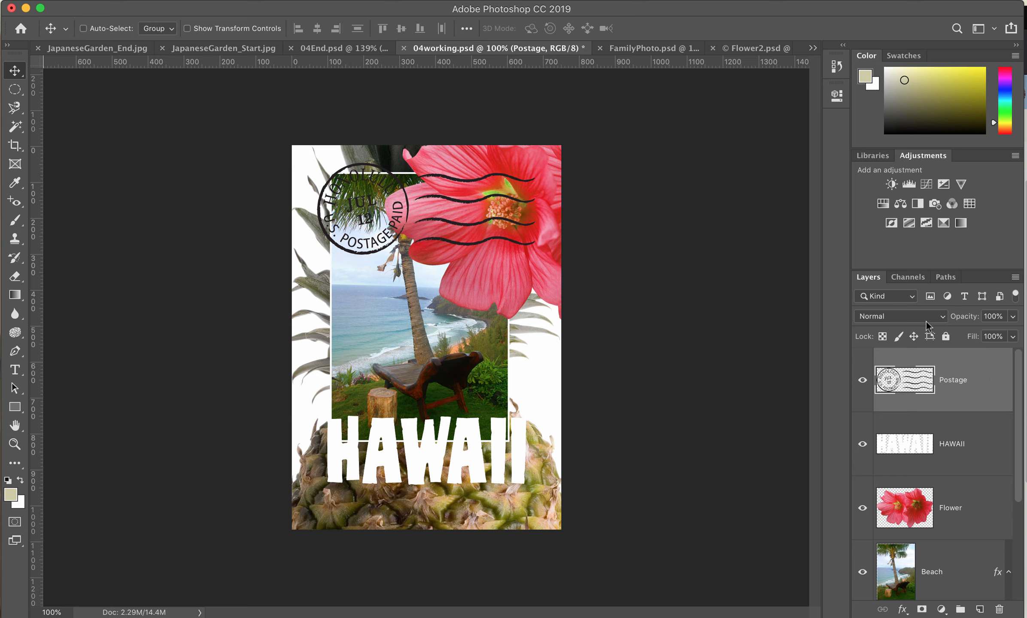
click(1013, 318)
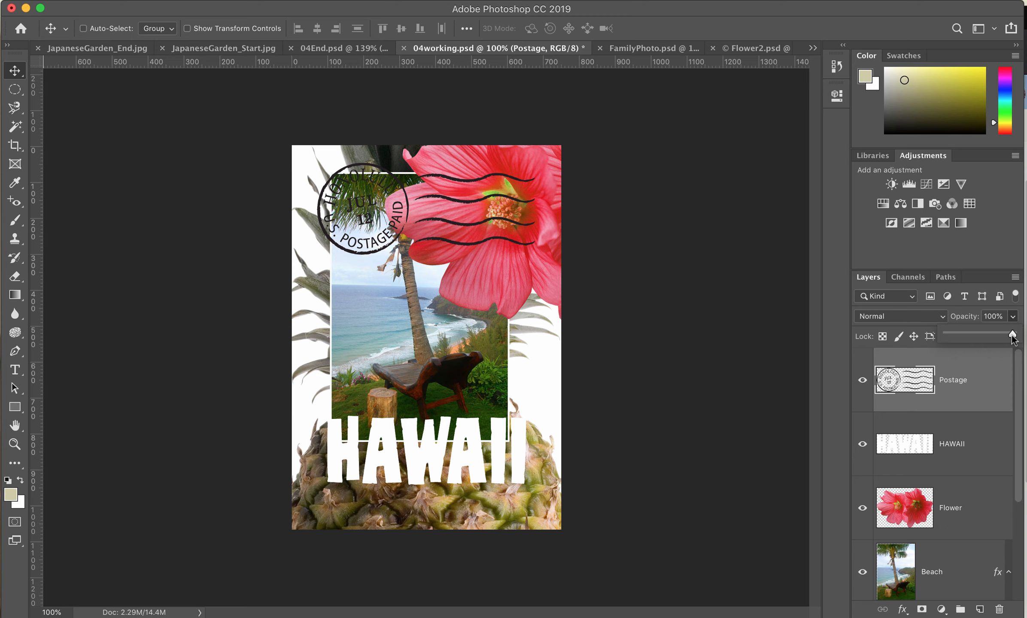
drag(1012, 337, 963, 335)
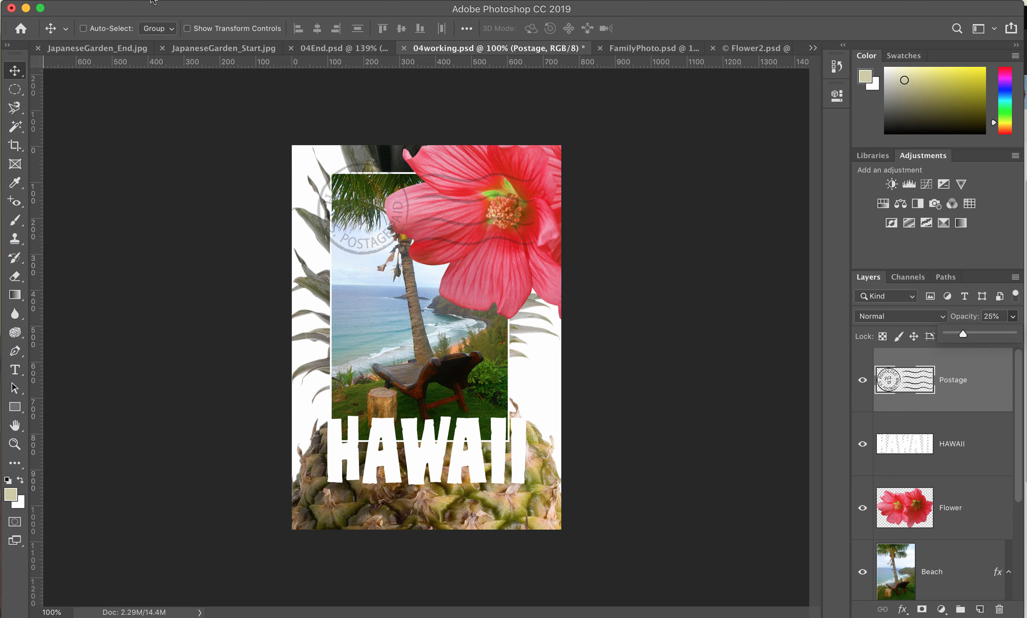
click(126, 0)
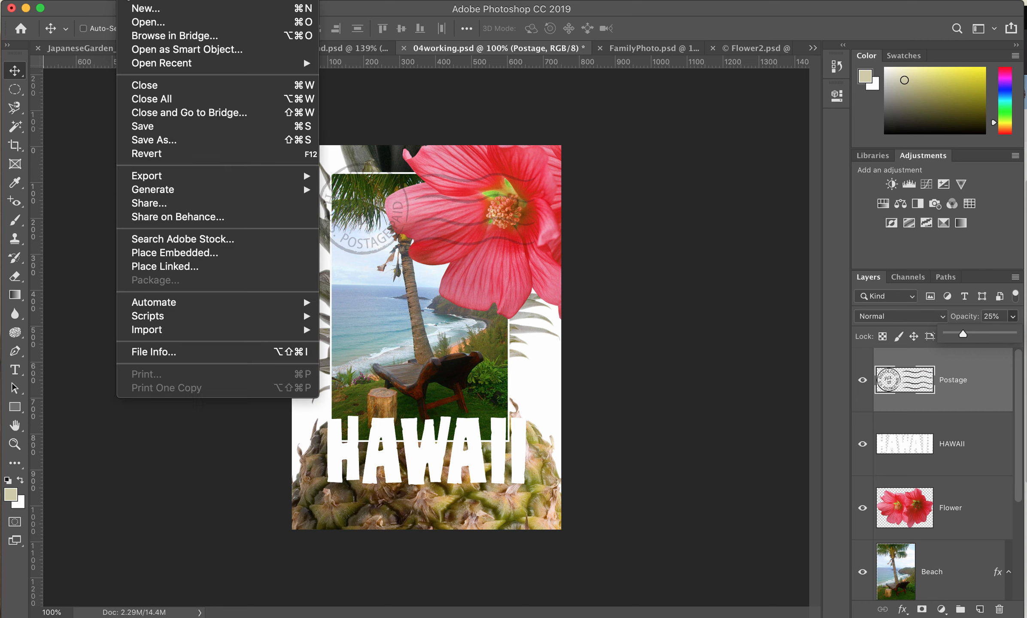
click(150, 129)
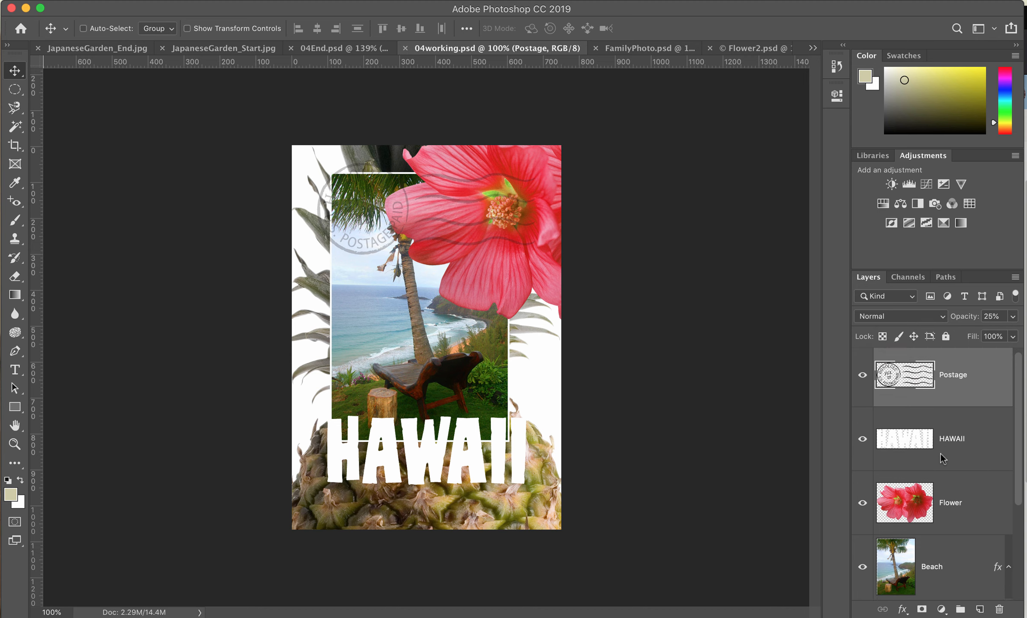
- Make Pineapple the active layer and hide the Flower, Beach and HAWAII layers
scroll(940, 453, down, 4)
click(962, 517)
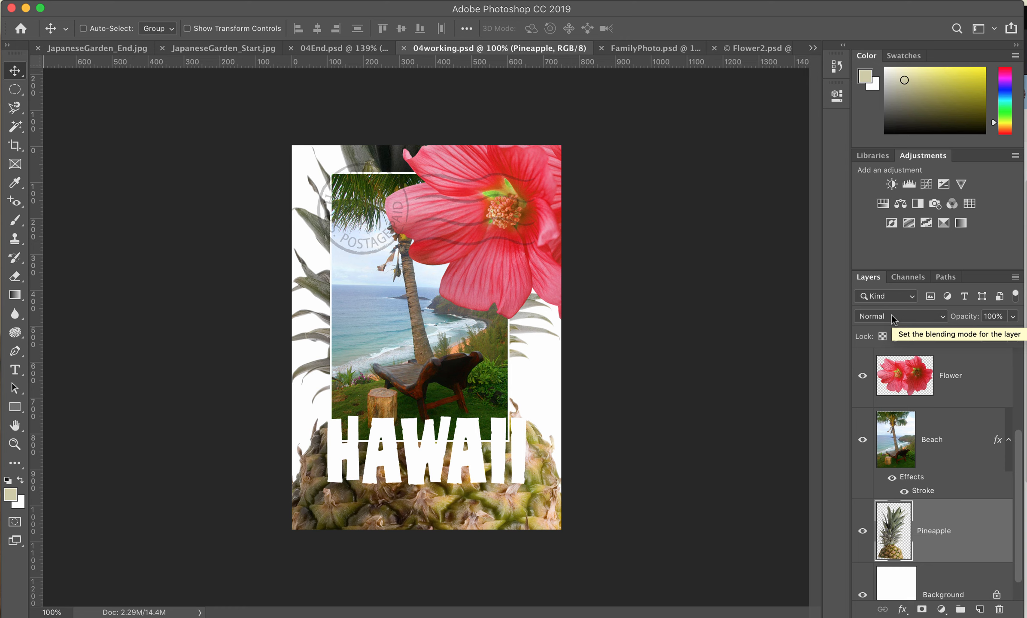
click(863, 376)
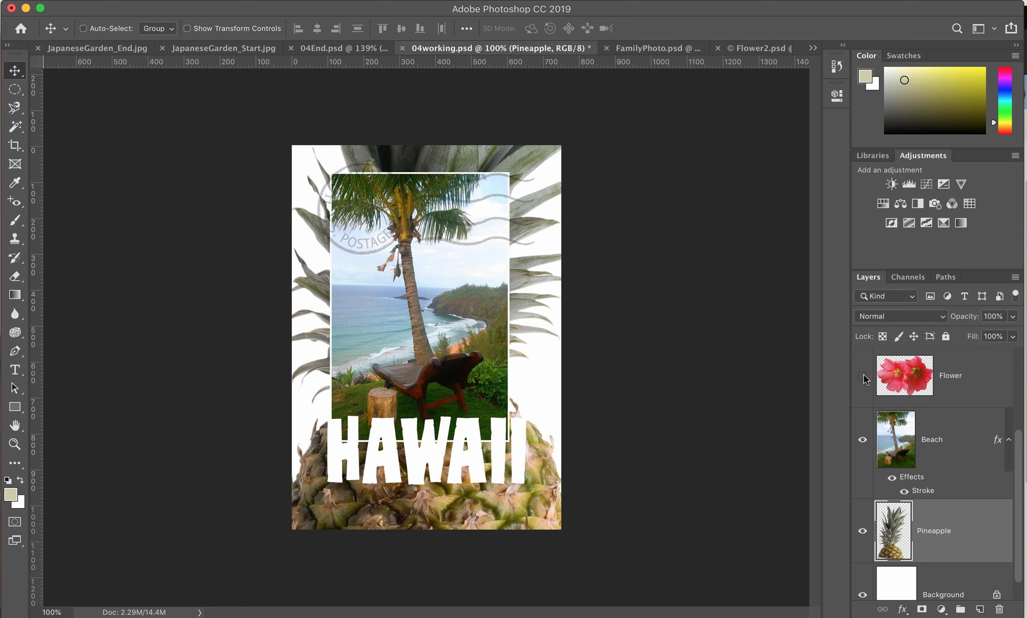
click(863, 439)
scroll(924, 401, up, 4)
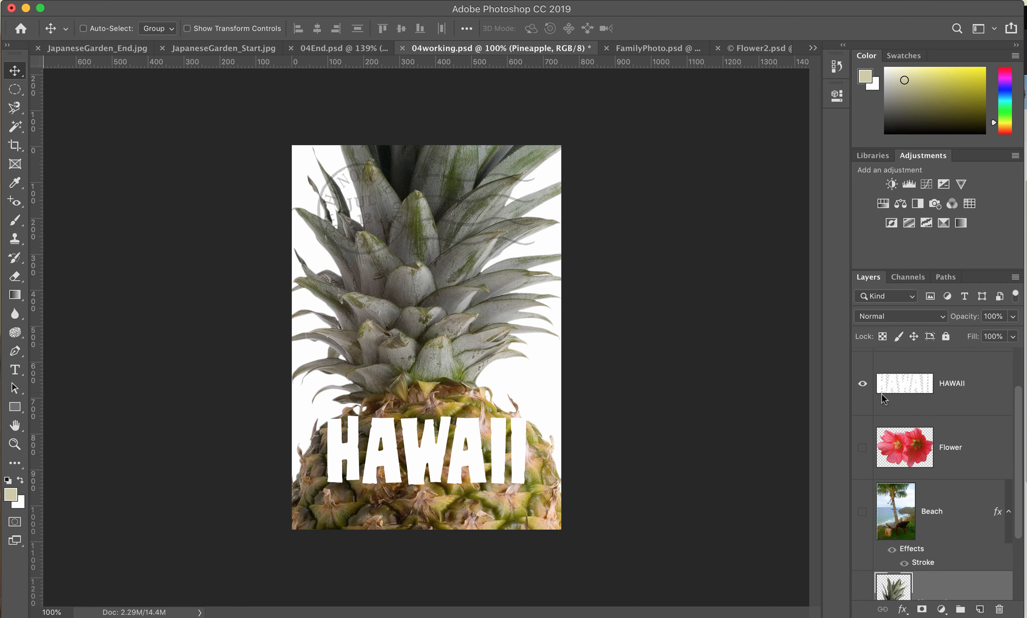
click(863, 384)
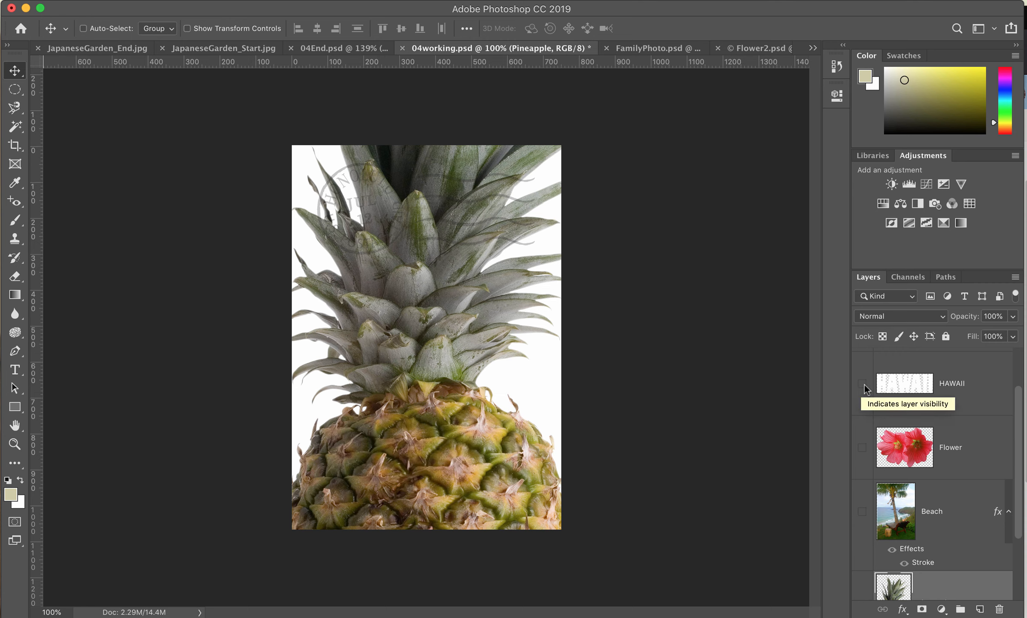
scroll(862, 388, down, 3)
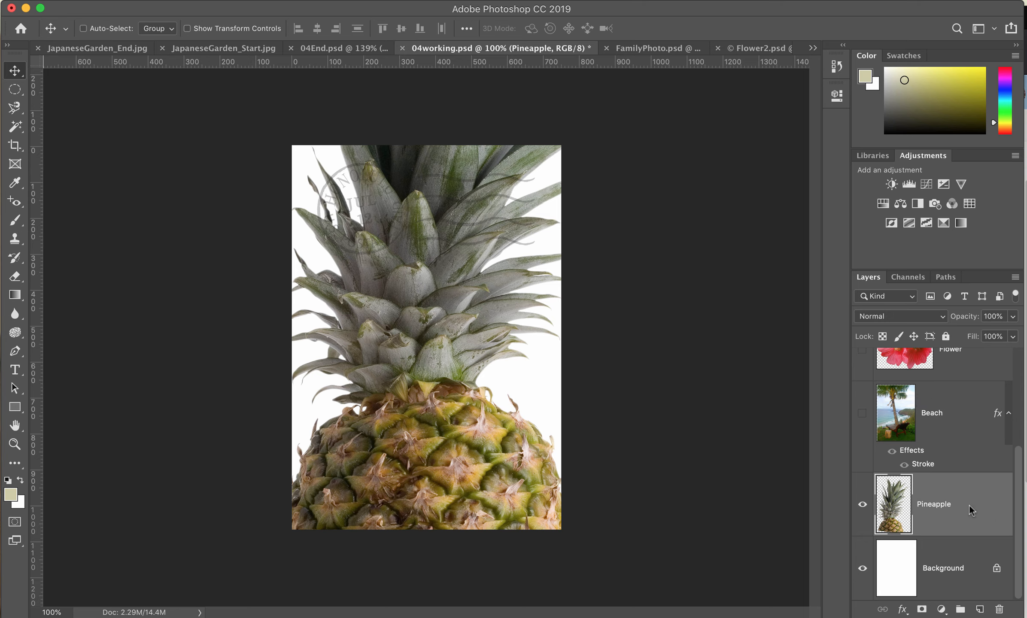
- Duplicate the Pineapple layer within 04working.psd, keeping the name Pineapple for the copy
right_click(976, 496)
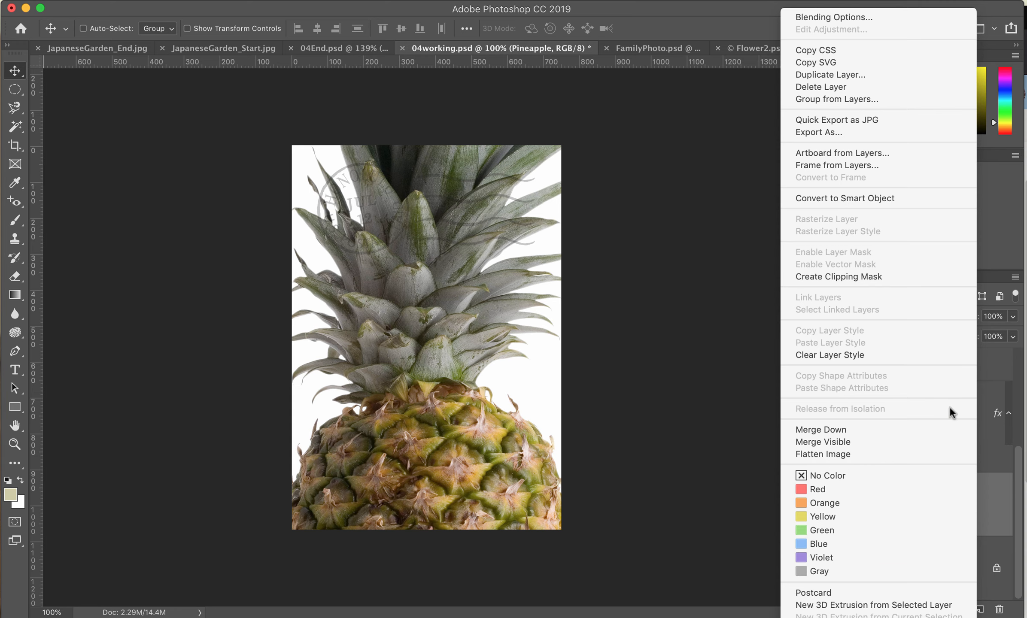
click(852, 74)
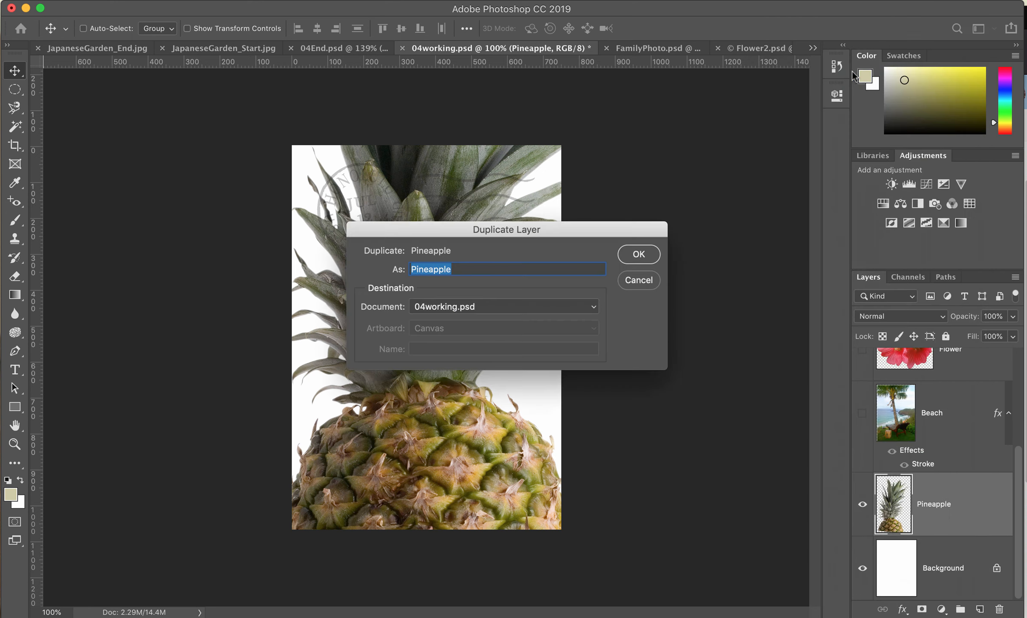
click(639, 255)
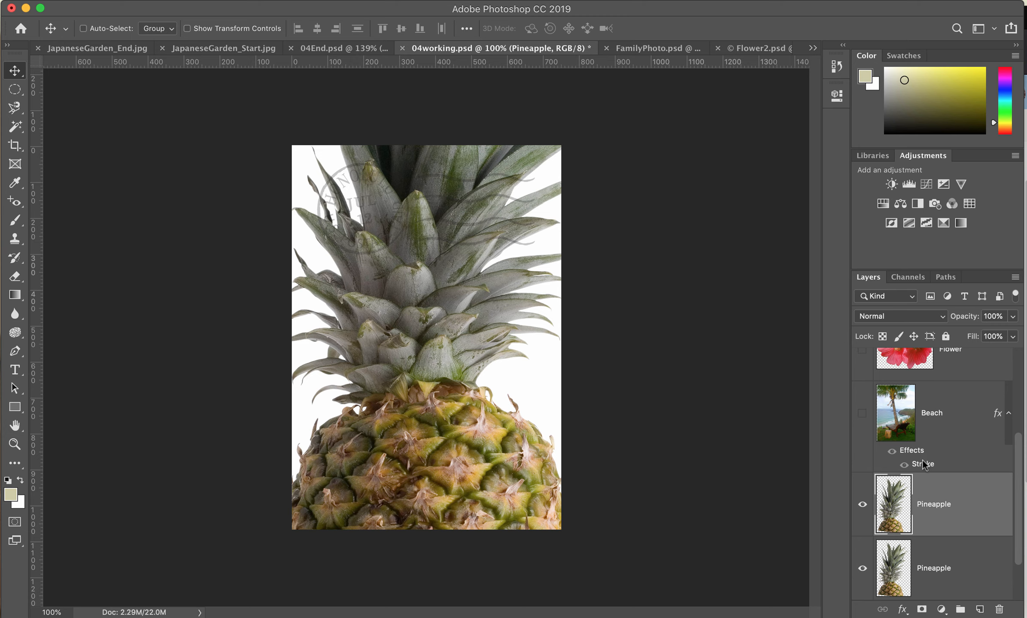
- Set the upper Pineapple layer's blend mode to Overlay and compare the image with that layer hidden and shown
click(942, 319)
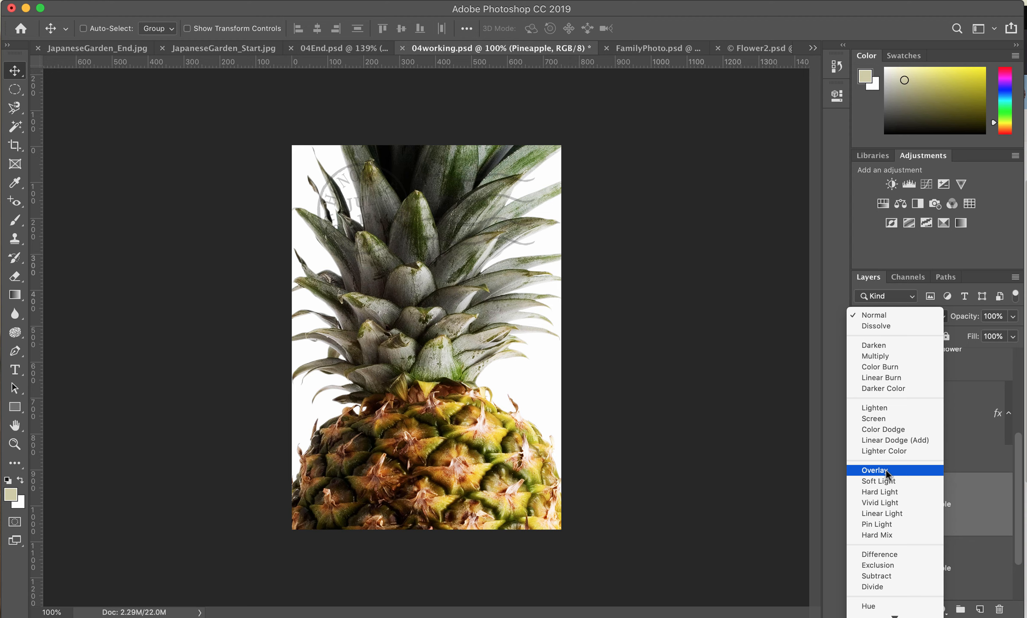
click(886, 470)
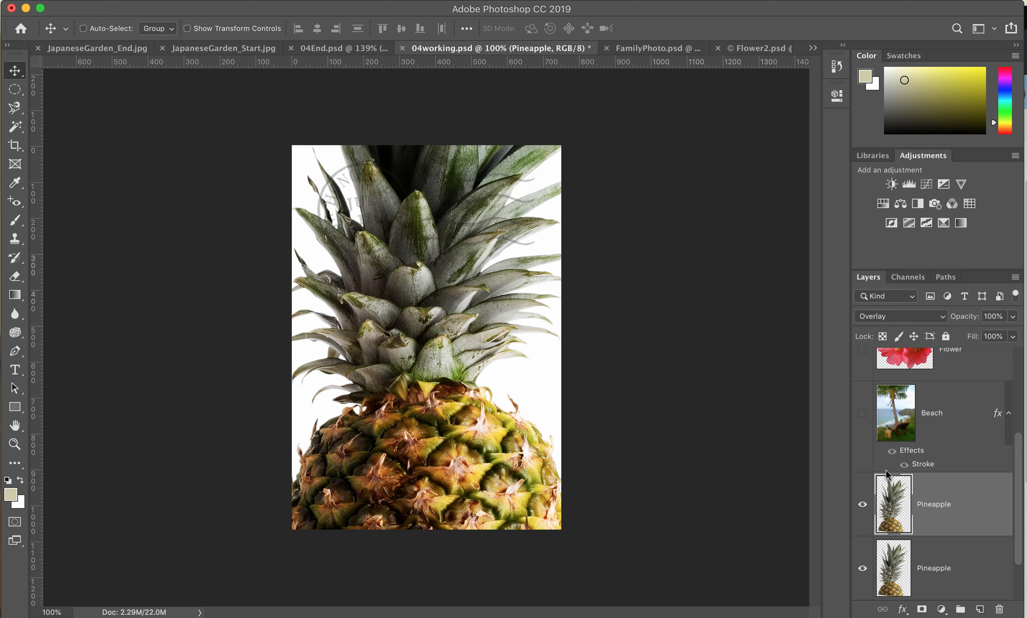
click(862, 504)
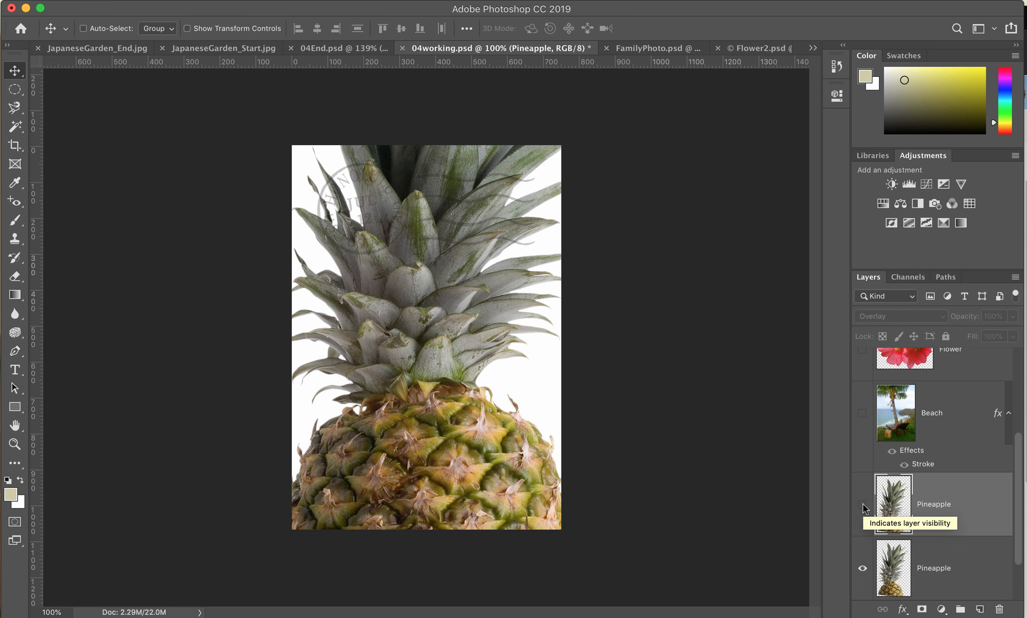
click(862, 504)
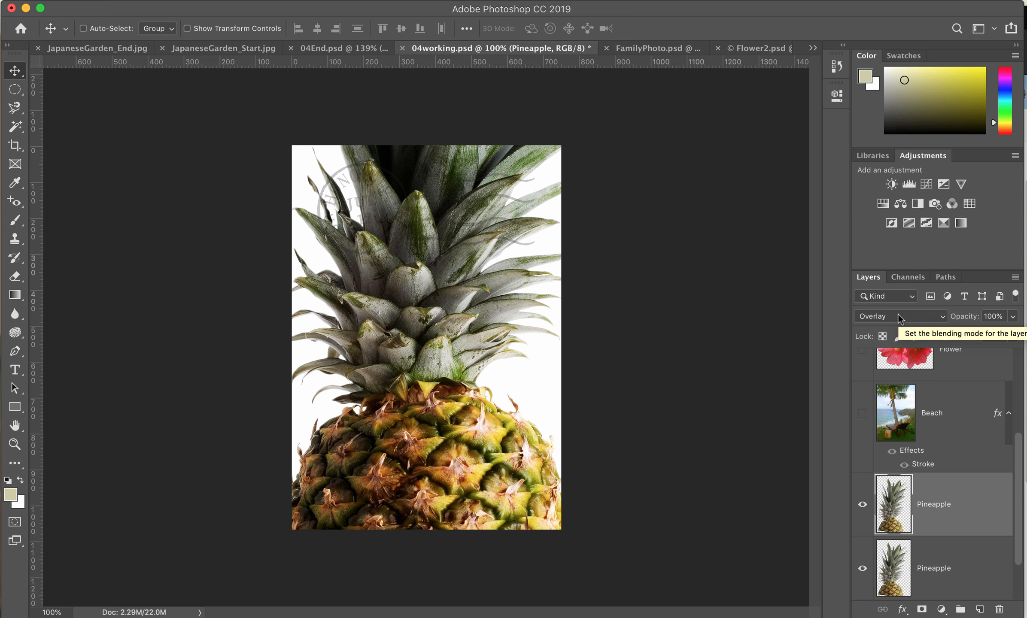
- Change the Postage layer's blend mode to Multiply and save 04working.psd
scroll(957, 400, up, 5)
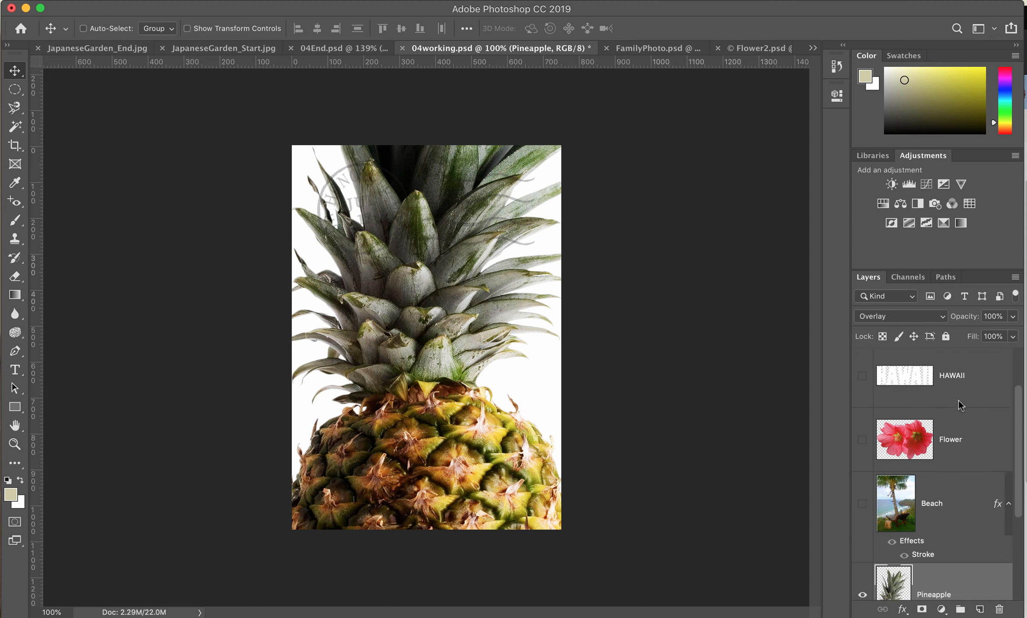
scroll(958, 401, up, 1)
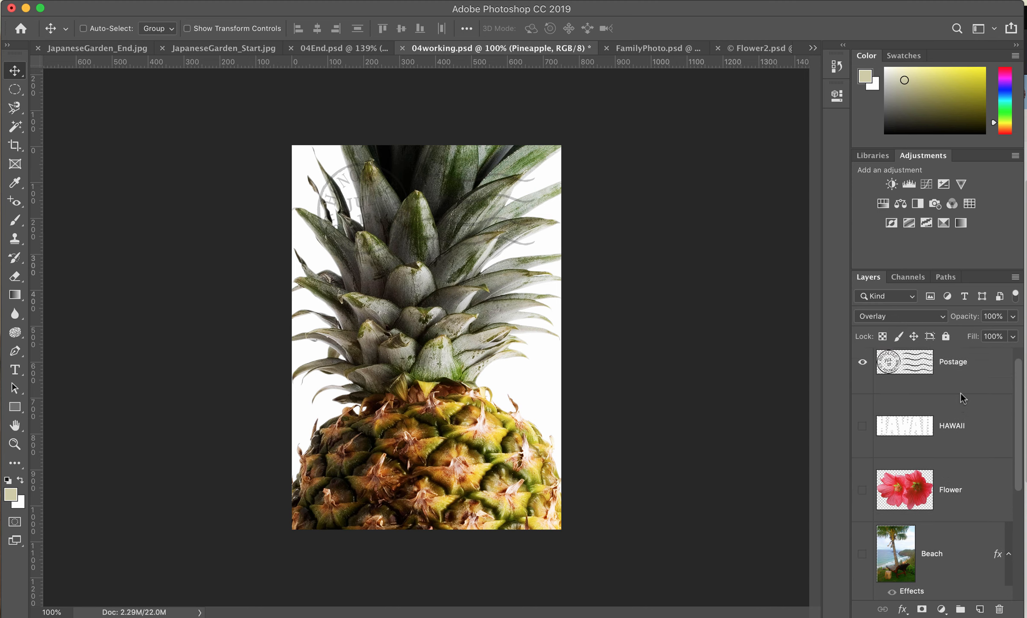
click(964, 364)
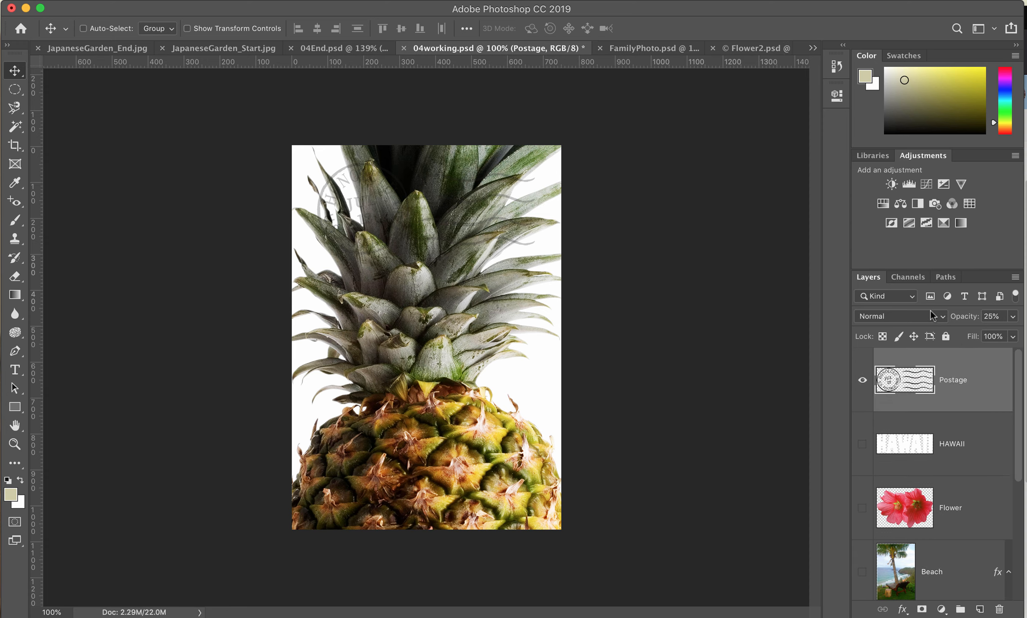
click(941, 320)
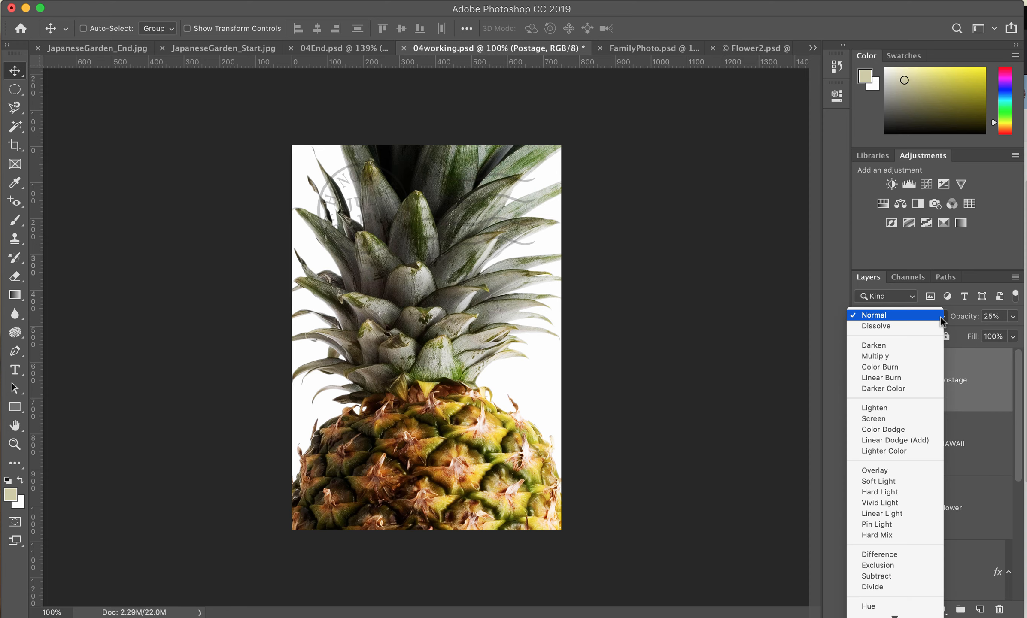
click(923, 357)
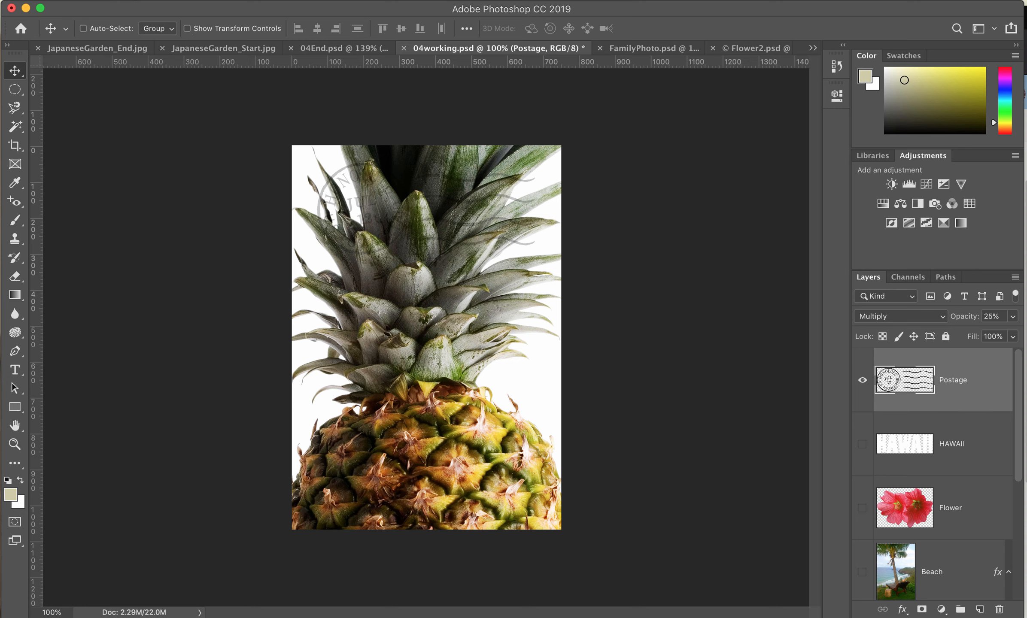
click(127, 0)
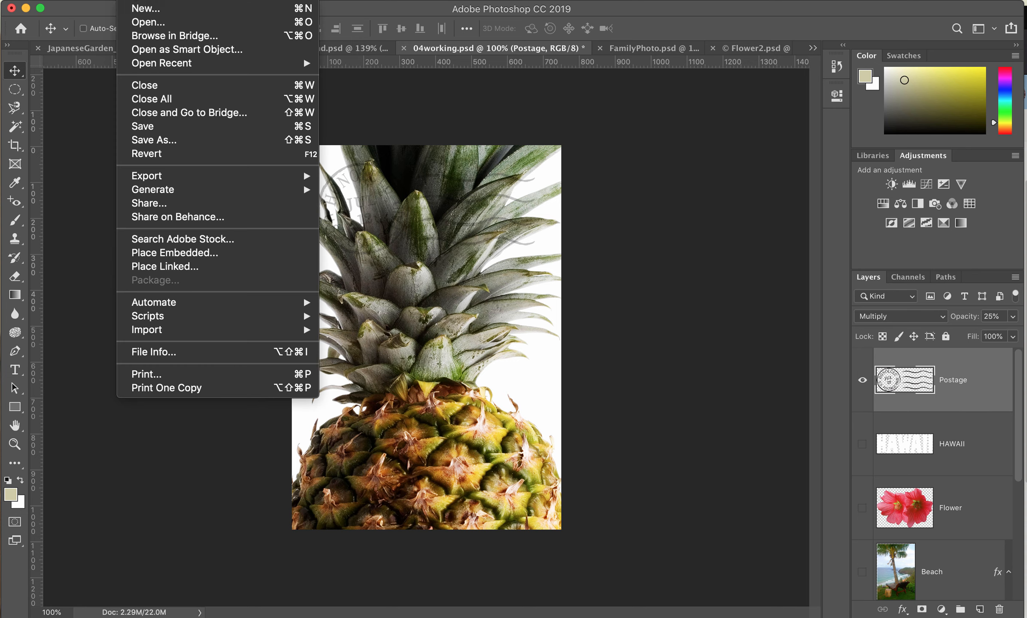
click(151, 132)
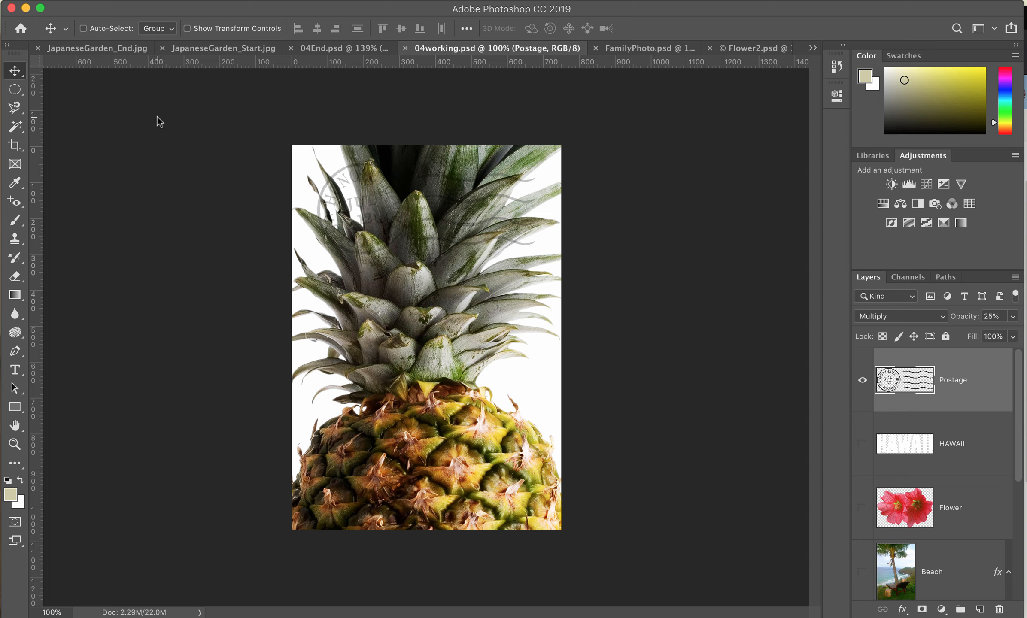
- Show the Beach layer and make it the active layer
scroll(921, 465, down, 2)
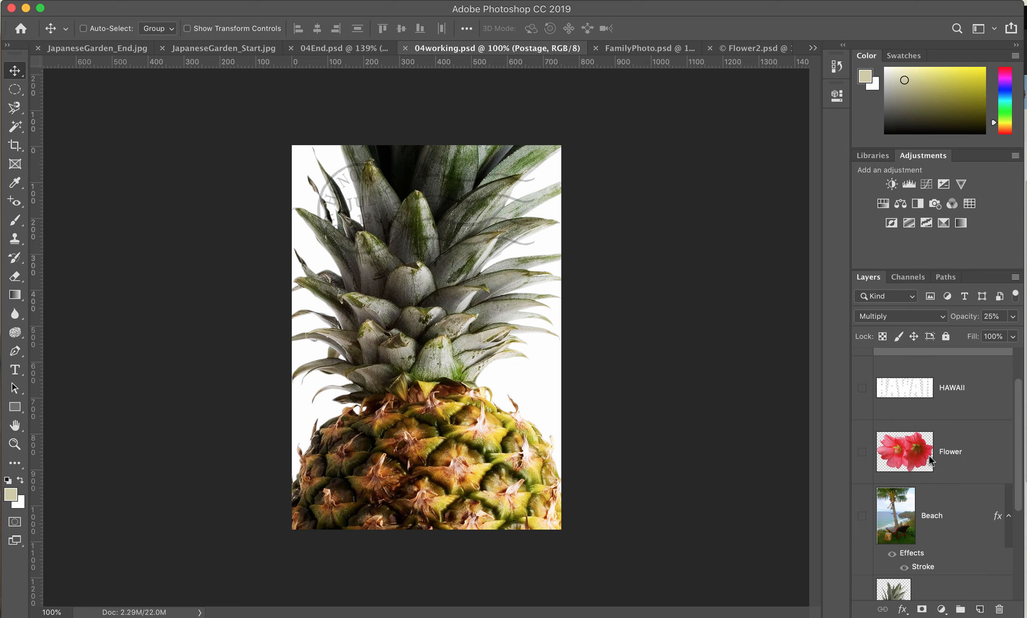
click(862, 516)
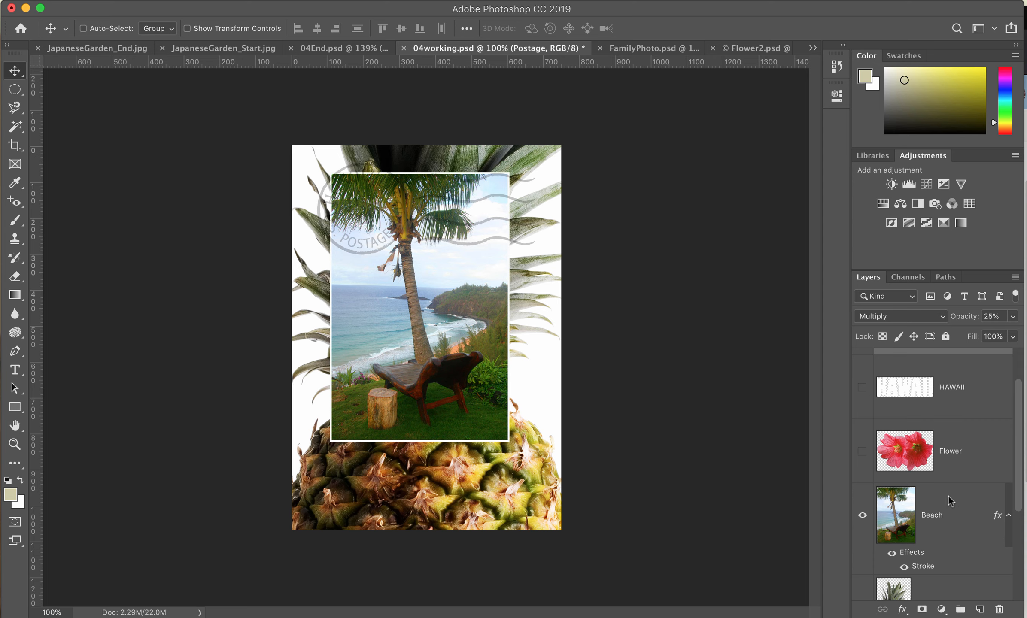
scroll(948, 496, down, 1)
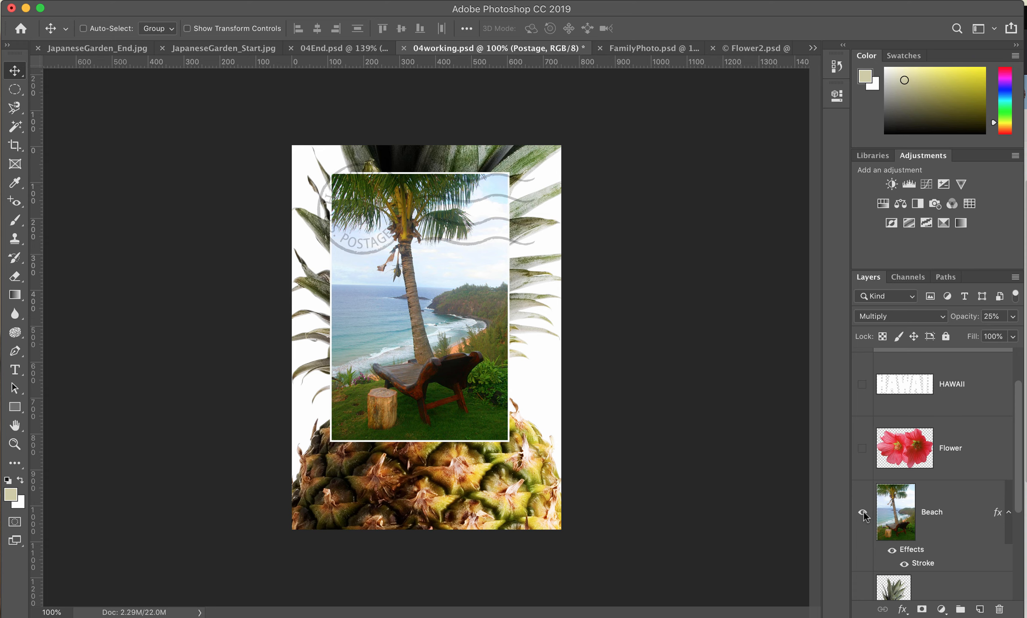
click(964, 512)
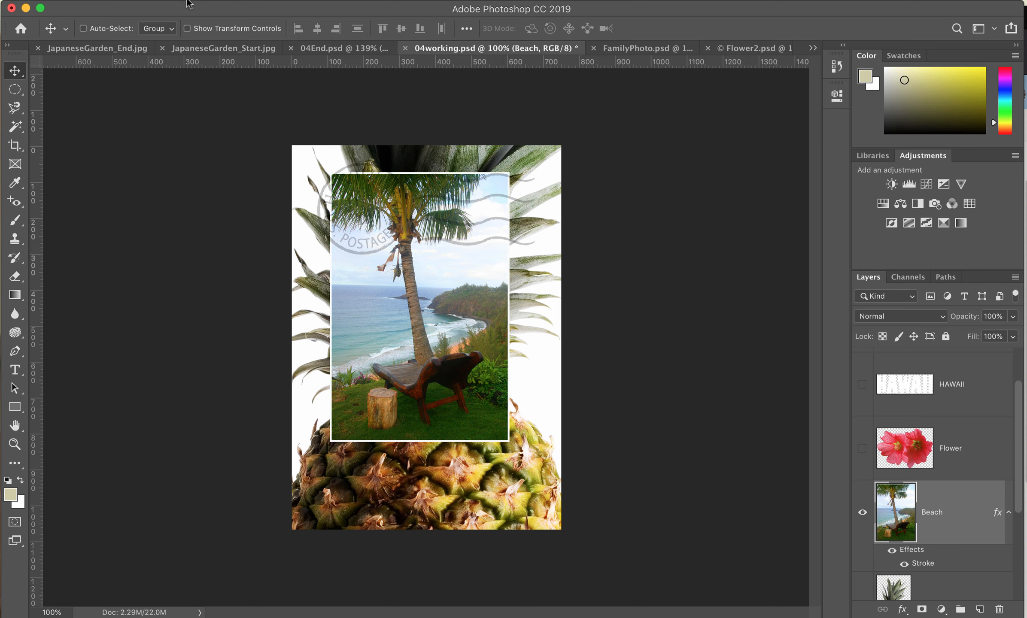
- Free-transform the Beach layer to about 50.4% width and 42.5% height, rotate it about 15° clockwise, and apply the transform
click(158, 1)
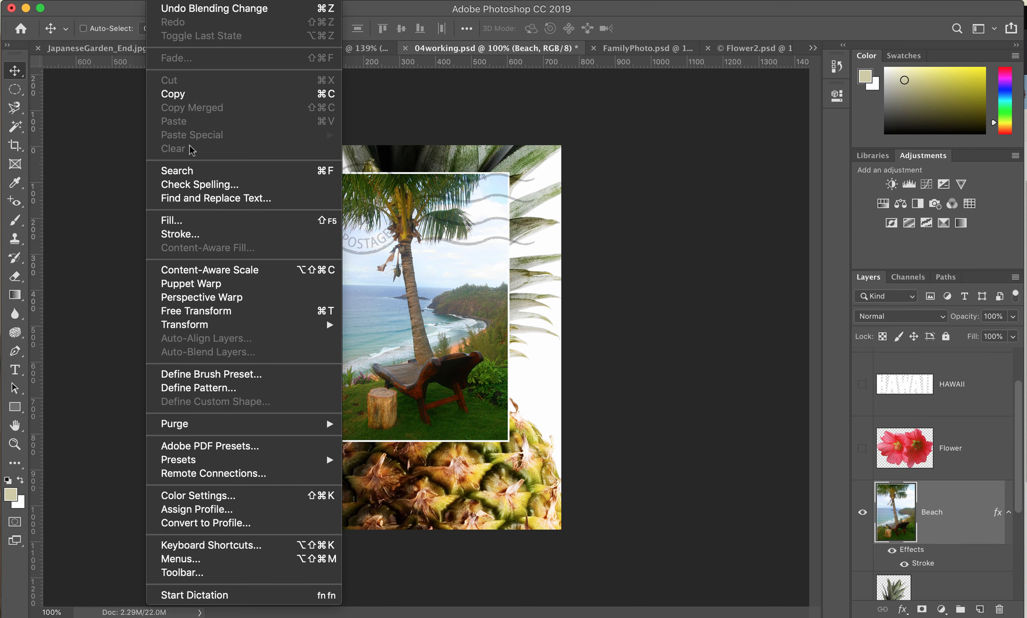
click(218, 310)
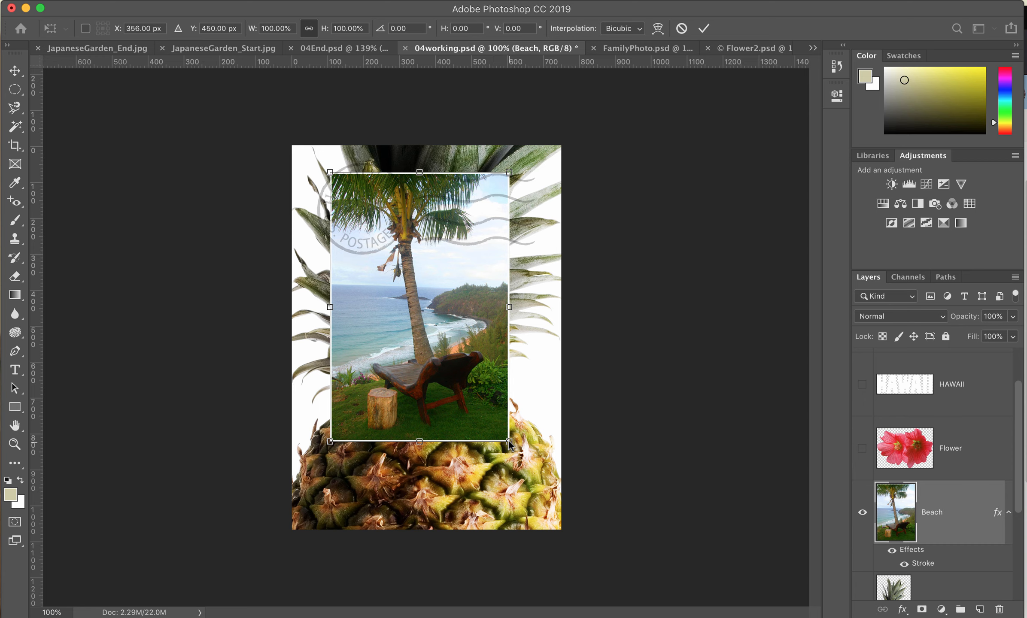
drag(509, 443, 420, 291)
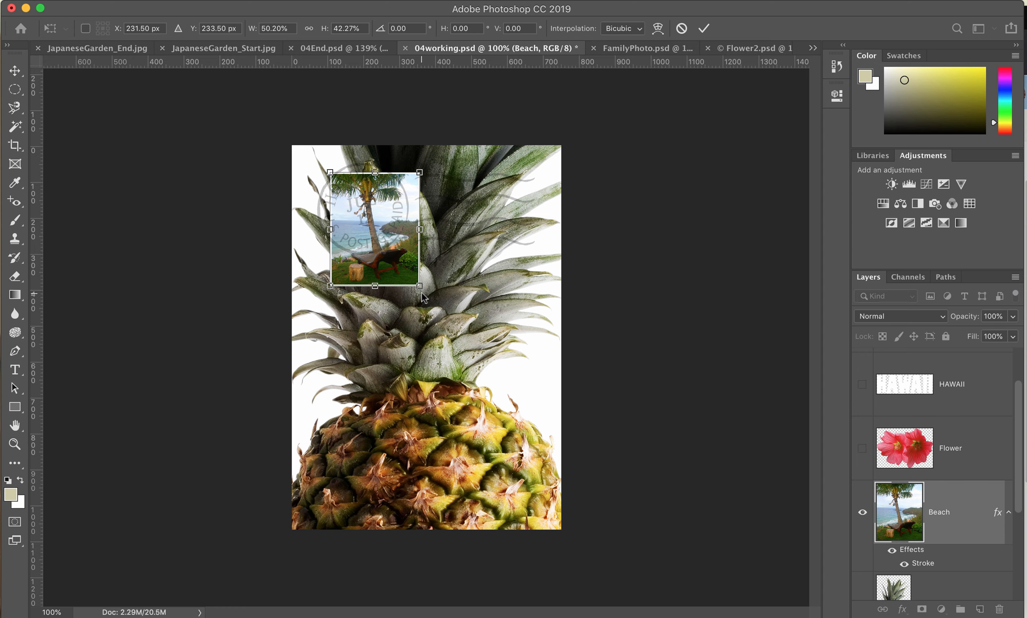
drag(375, 286, 376, 286)
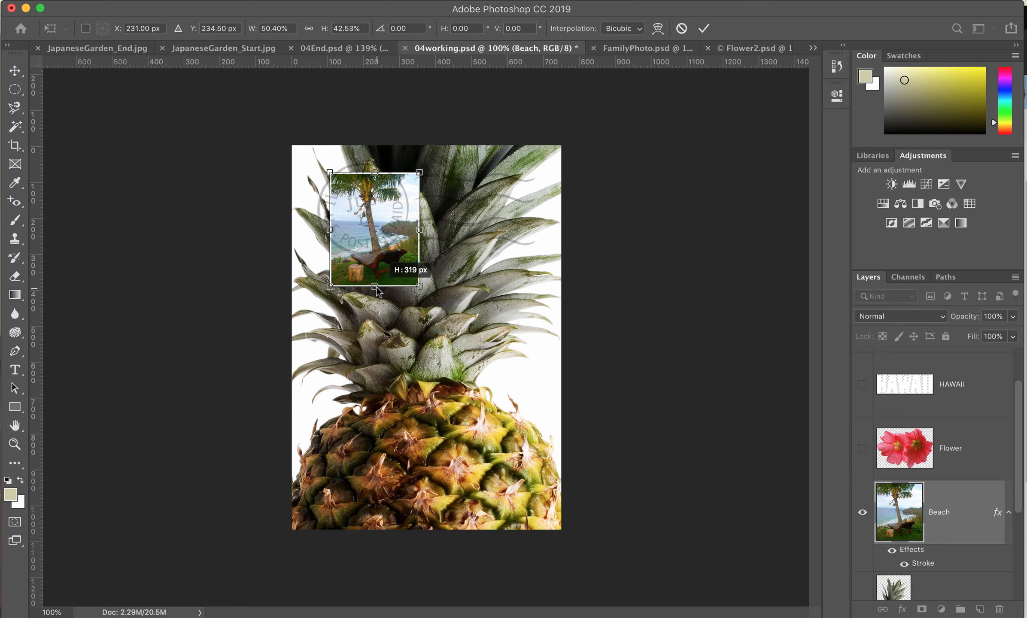
drag(376, 287, 376, 286)
drag(317, 284, 317, 268)
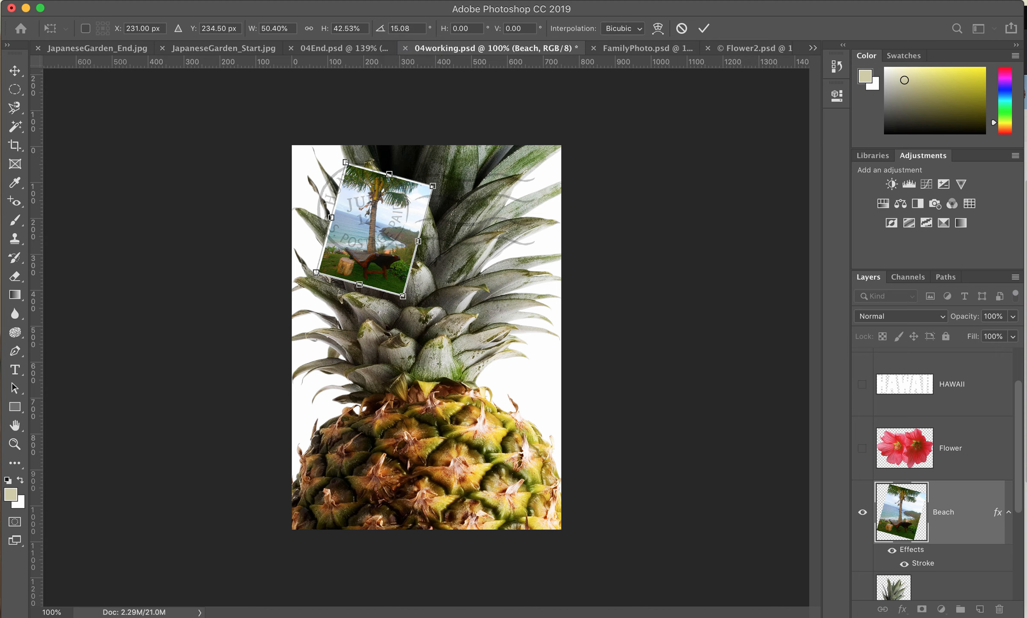
click(703, 29)
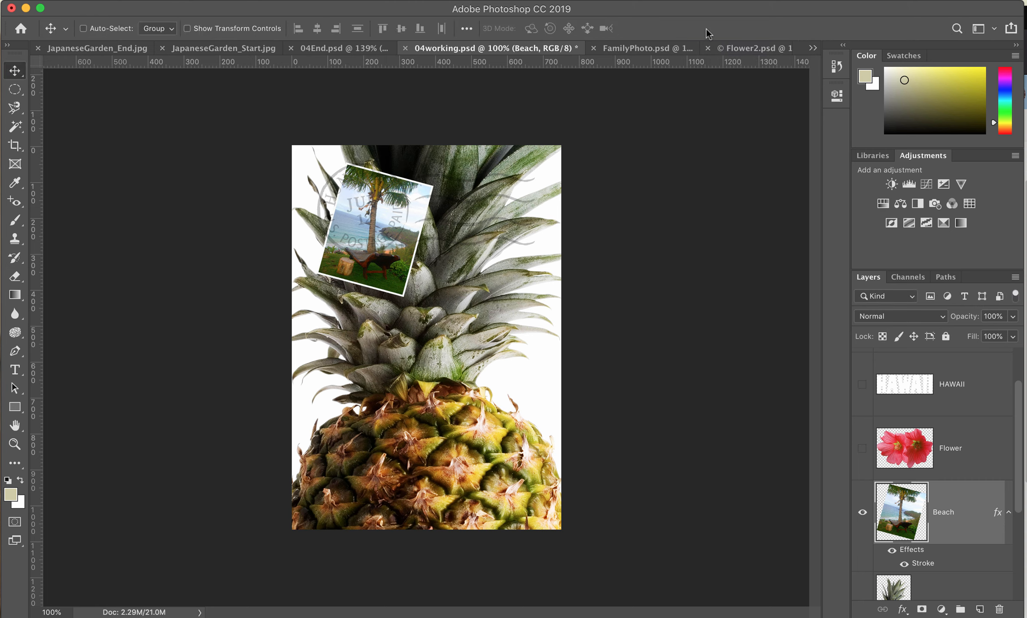
- With the Flower layer shown, move the Beach photo about 150 px down so it tucks under the petals, and save 04working.psd
click(862, 449)
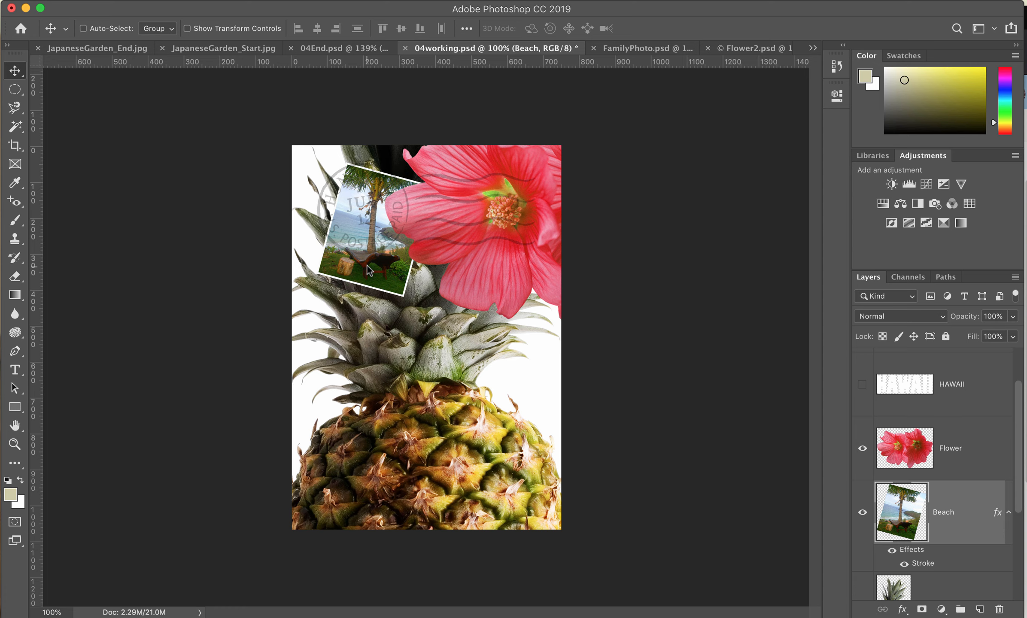
drag(368, 266, 361, 299)
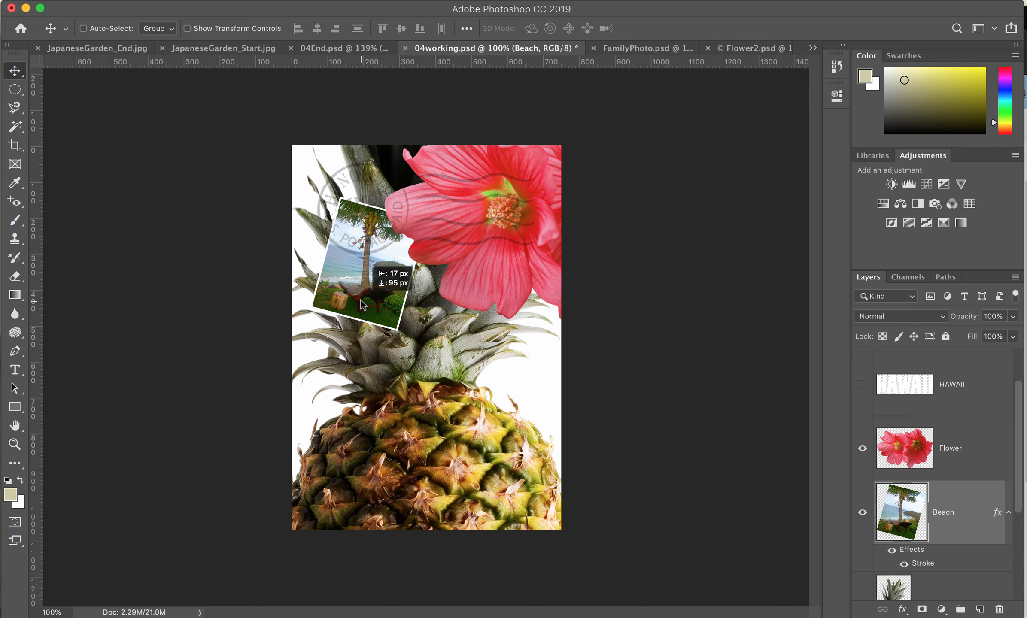
drag(360, 300, 369, 322)
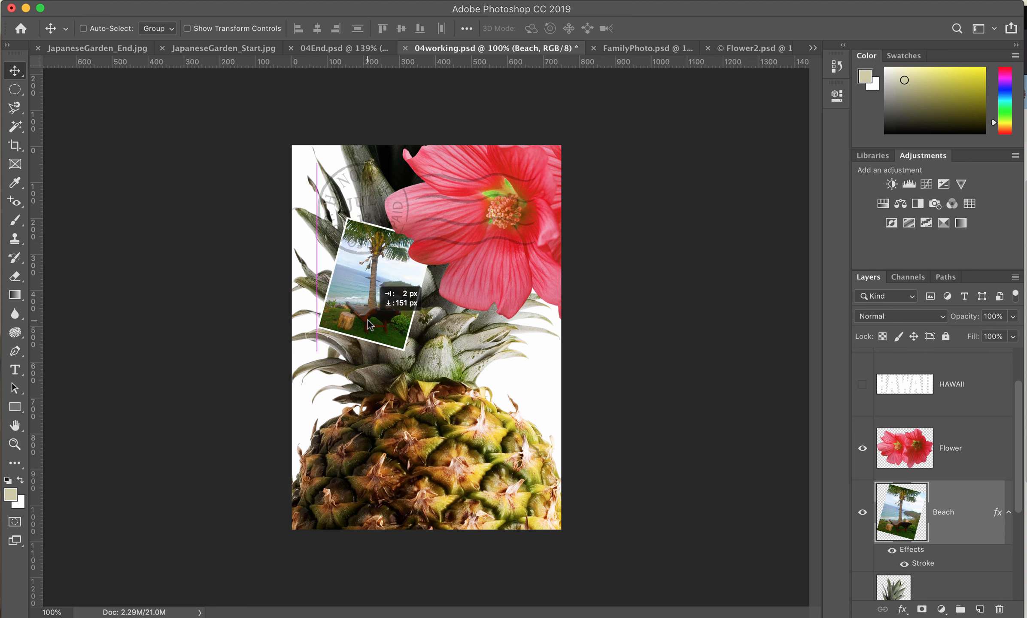
drag(369, 325, 363, 319)
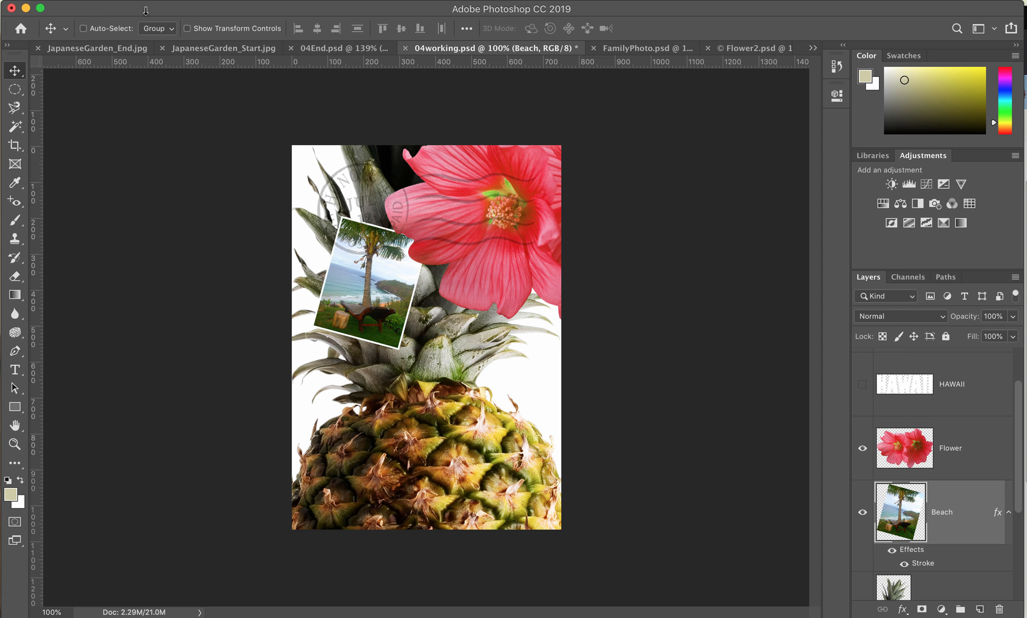
click(126, 1)
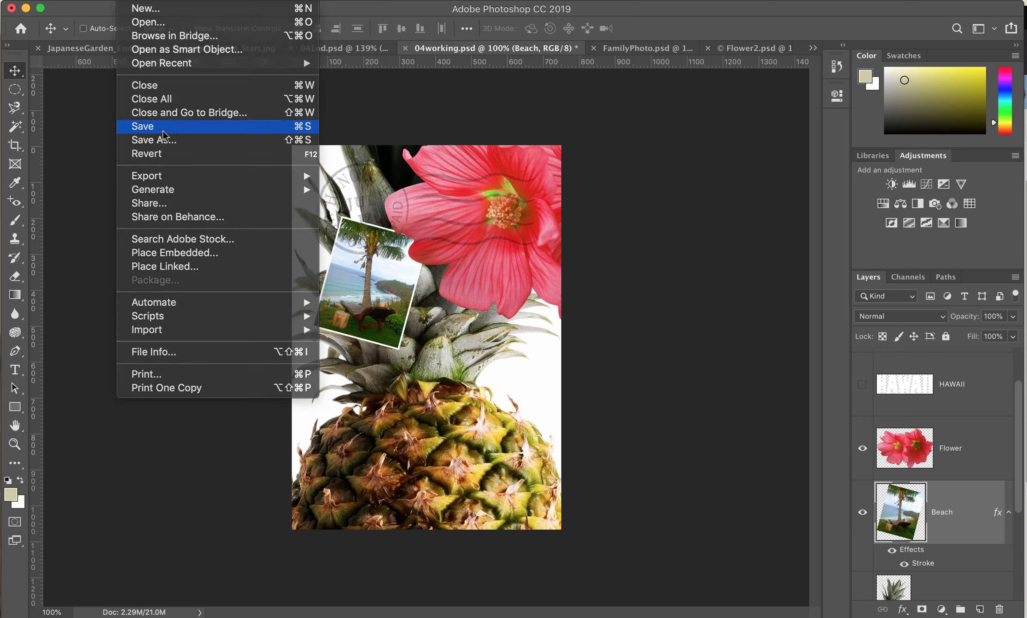
click(151, 126)
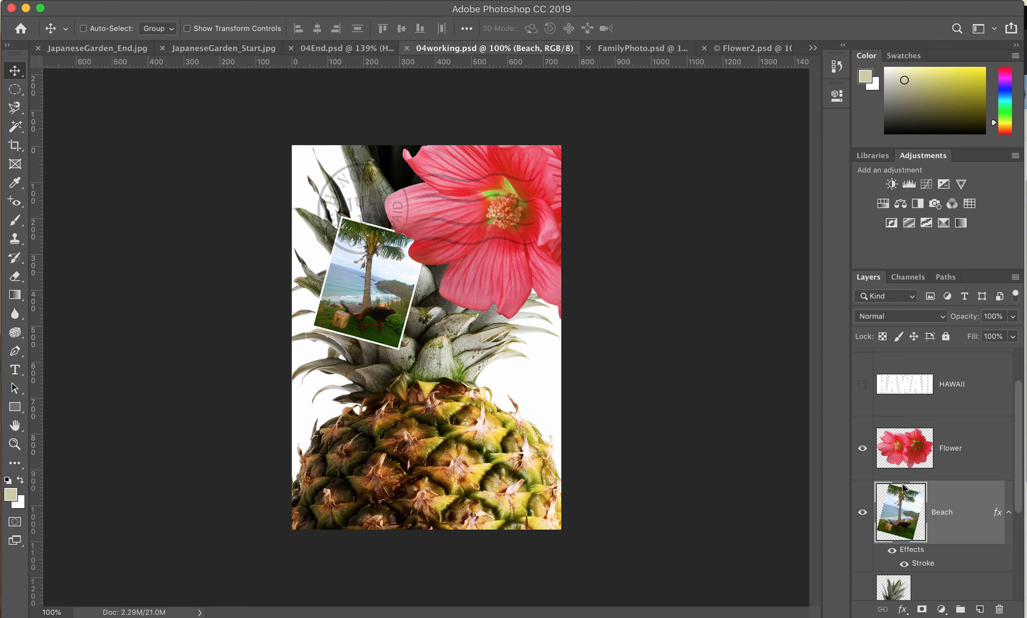
- Add a new empty layer directly above the Background layer and name it Clouds
scroll(902, 484, down, 2)
scroll(902, 484, down, 3)
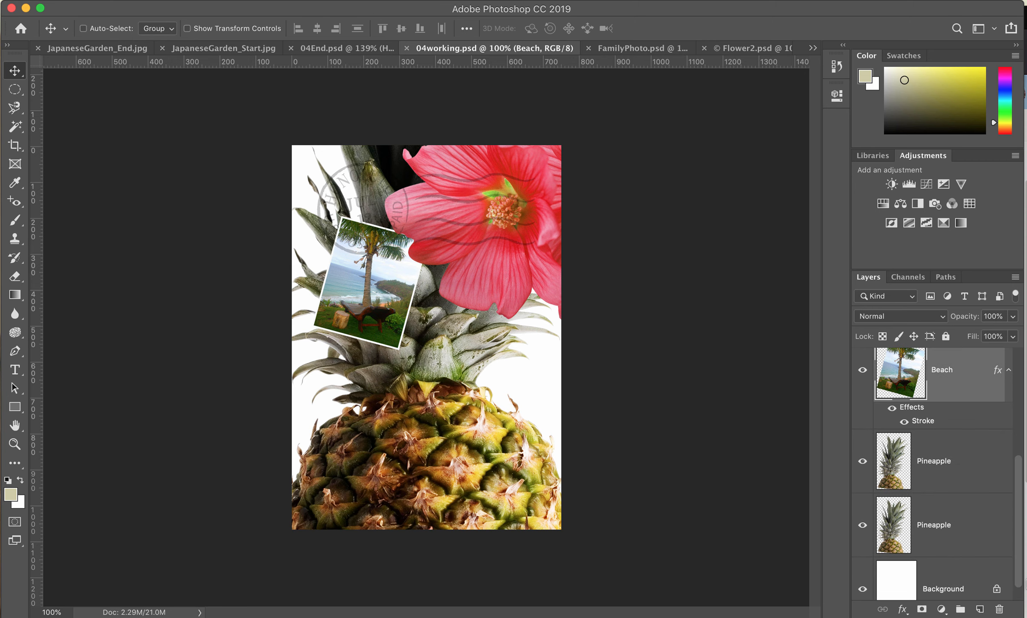
click(938, 567)
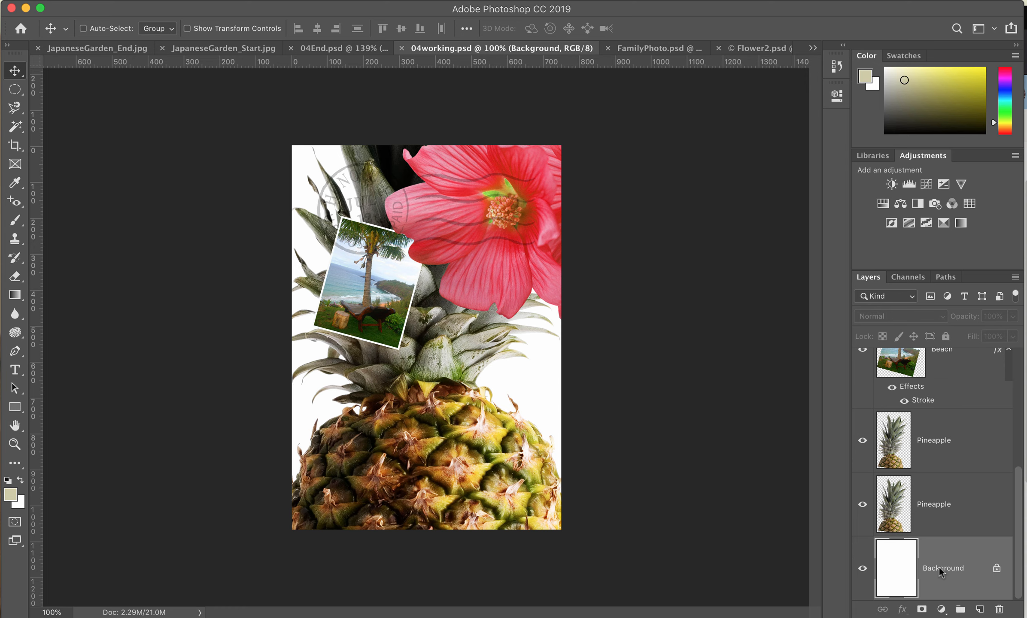
click(979, 610)
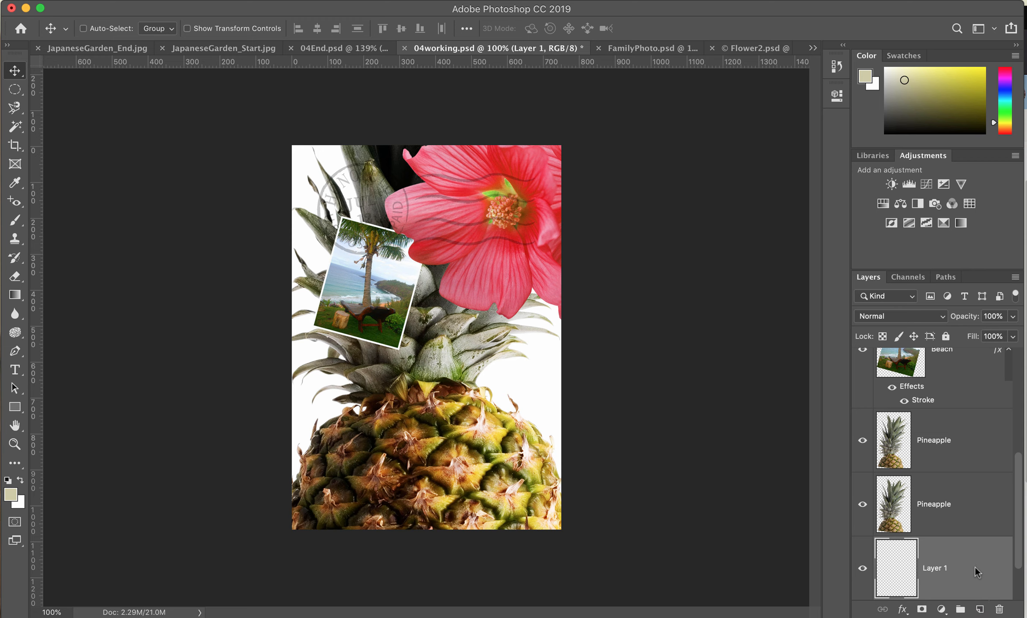
scroll(975, 567, down, 1)
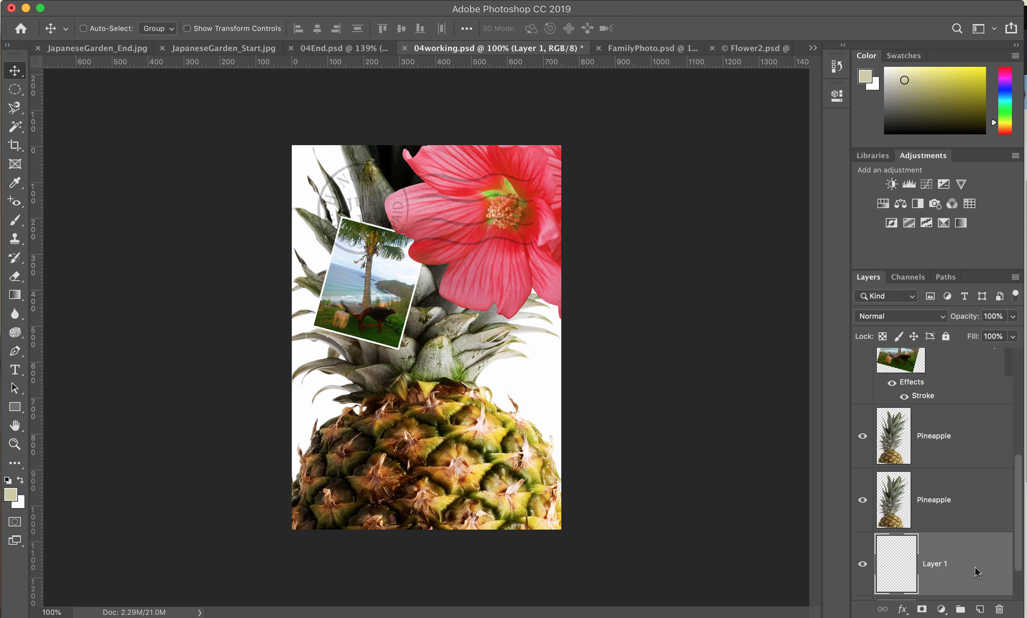
double_click(937, 564)
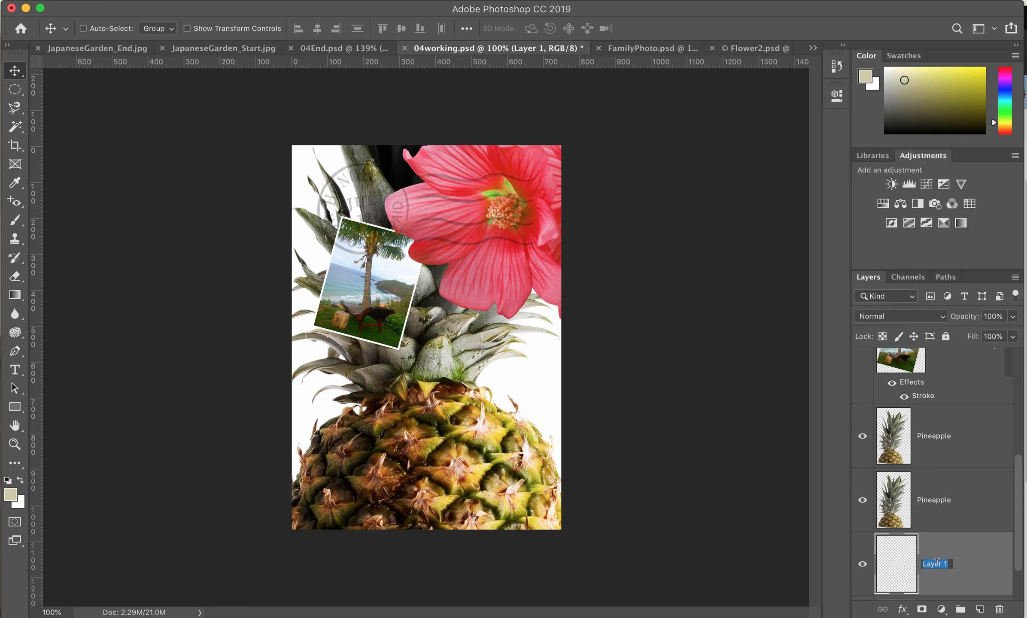
text(Clouds)
key(Return)
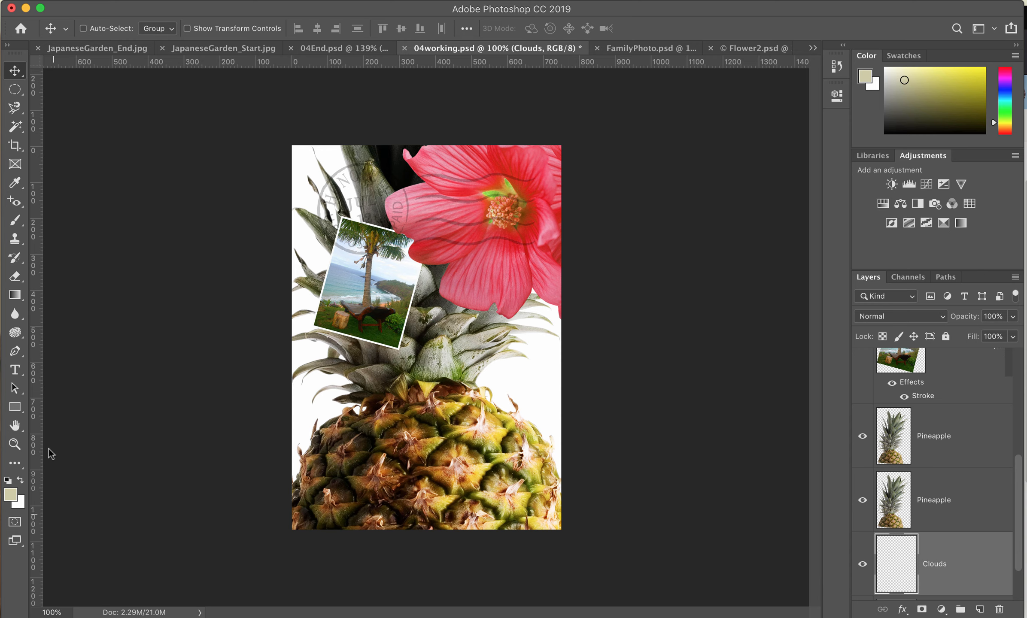
- Set the foreground colour to blue with RGB values 48, 138, 174
click(10, 495)
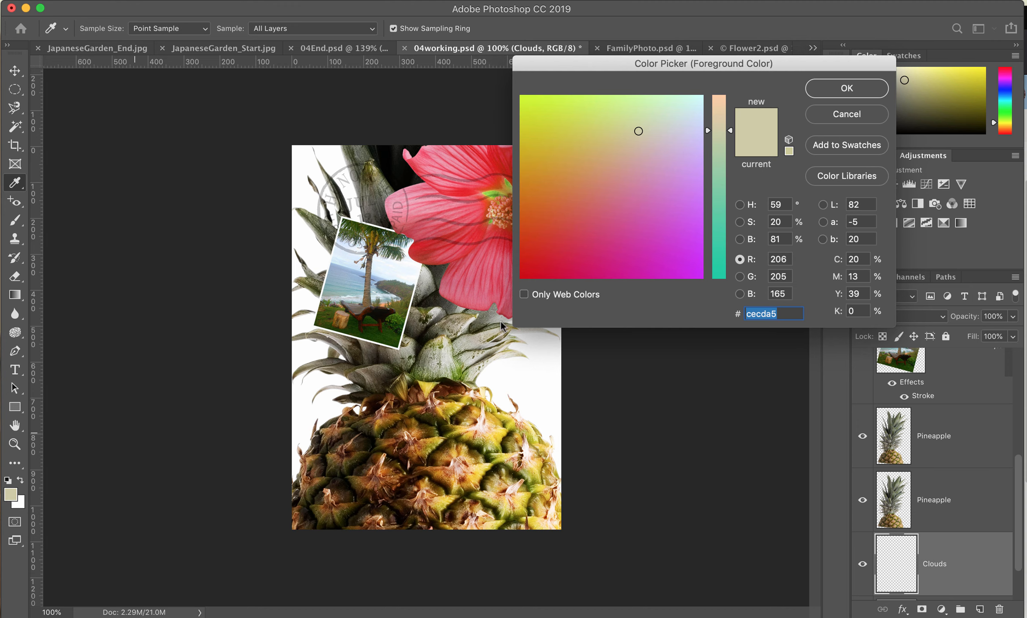
click(682, 237)
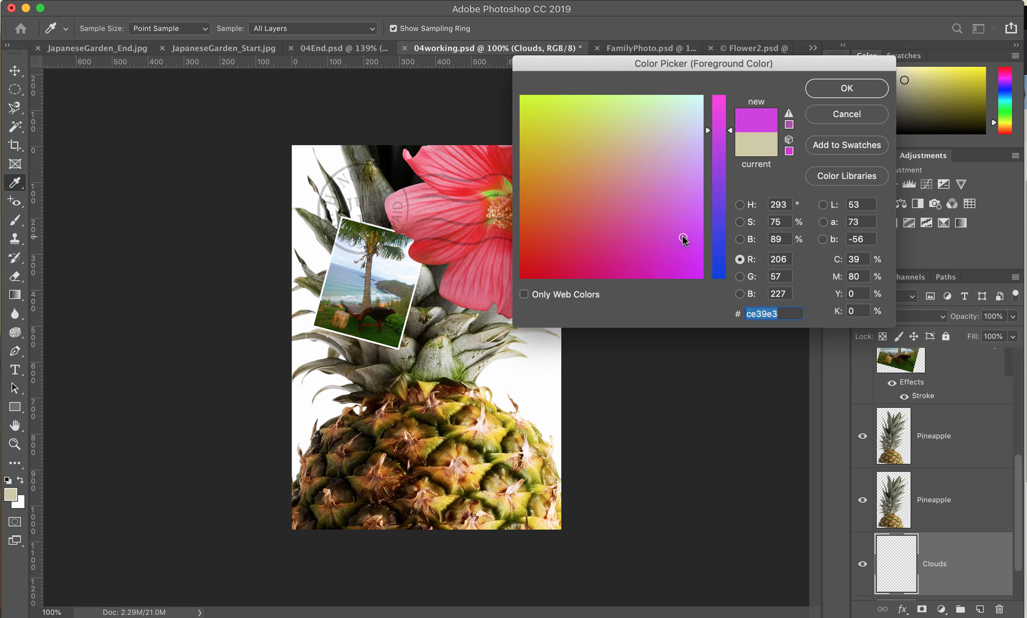
click(715, 228)
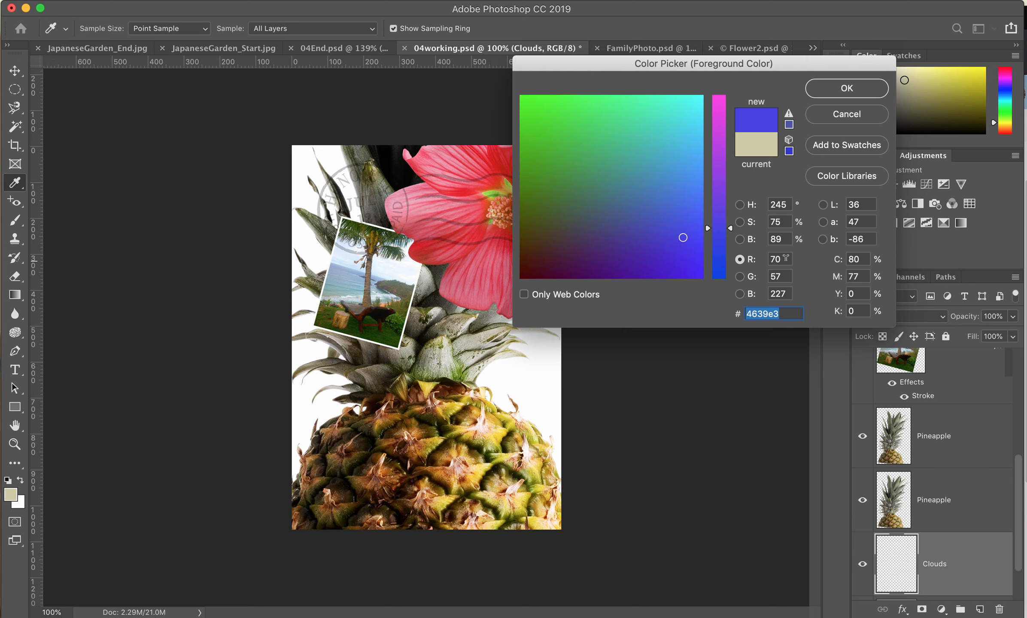
click(763, 258)
text(4)
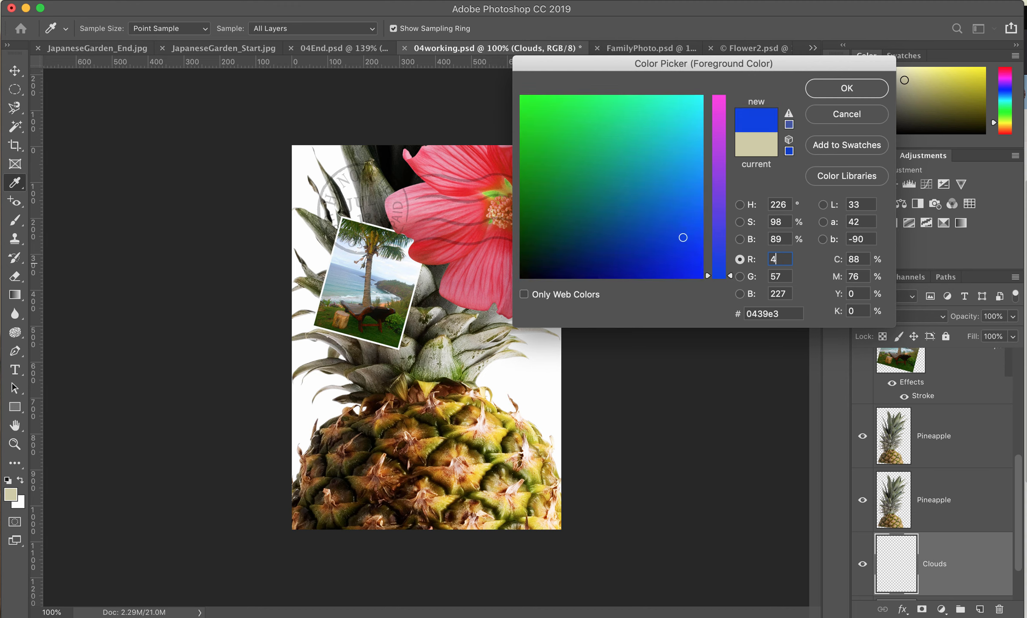
text(8)
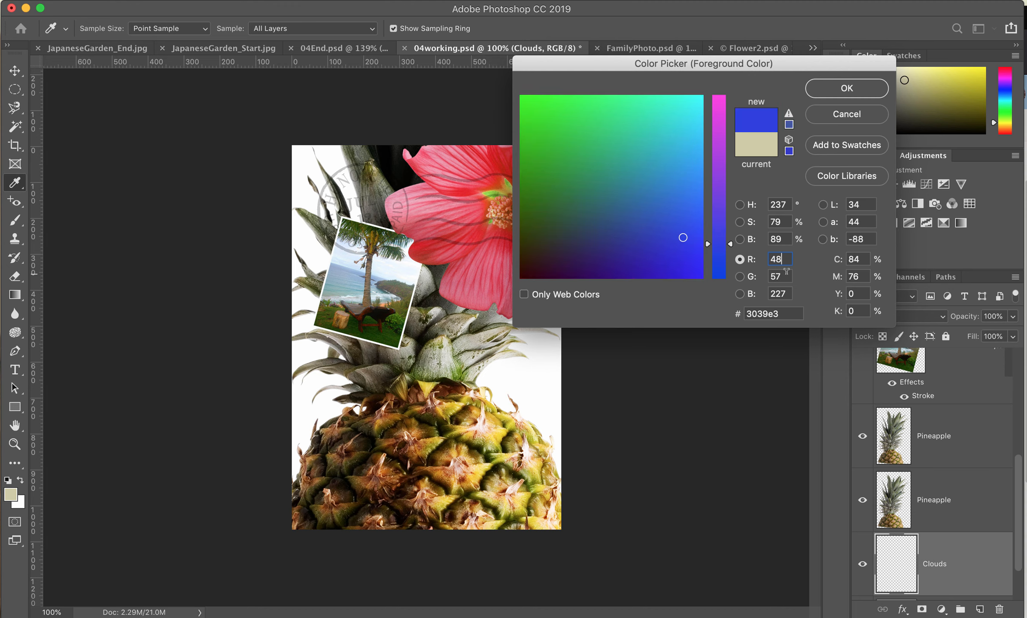
key(Tab)
text(138)
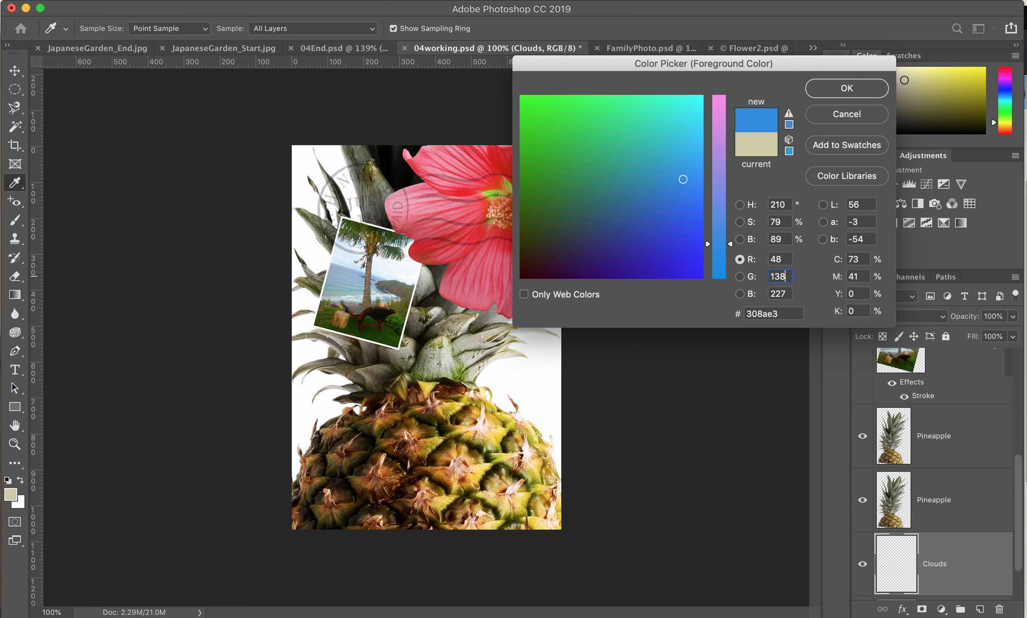
click(781, 293)
drag(760, 292, 747, 293)
text(174)
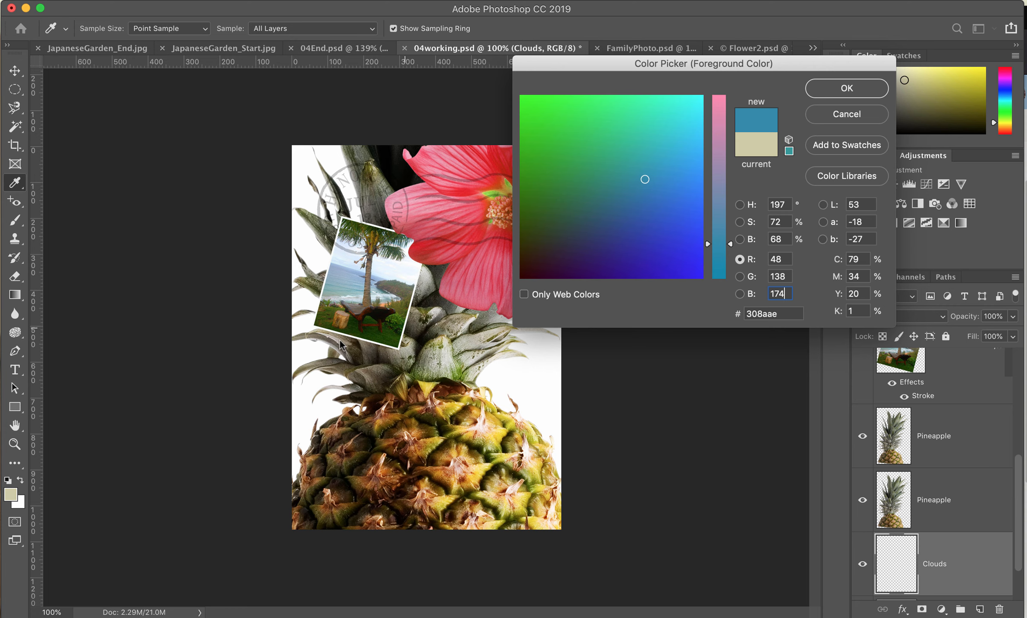
click(839, 90)
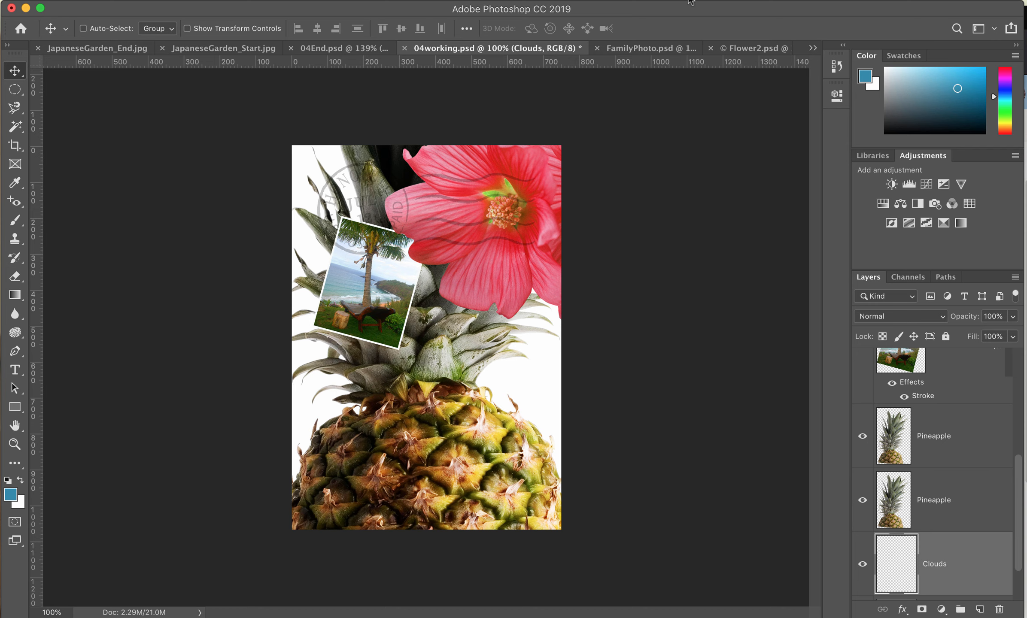
- Fill the Clouds layer with the Render Clouds filter and save 04working.psd
click(351, 0)
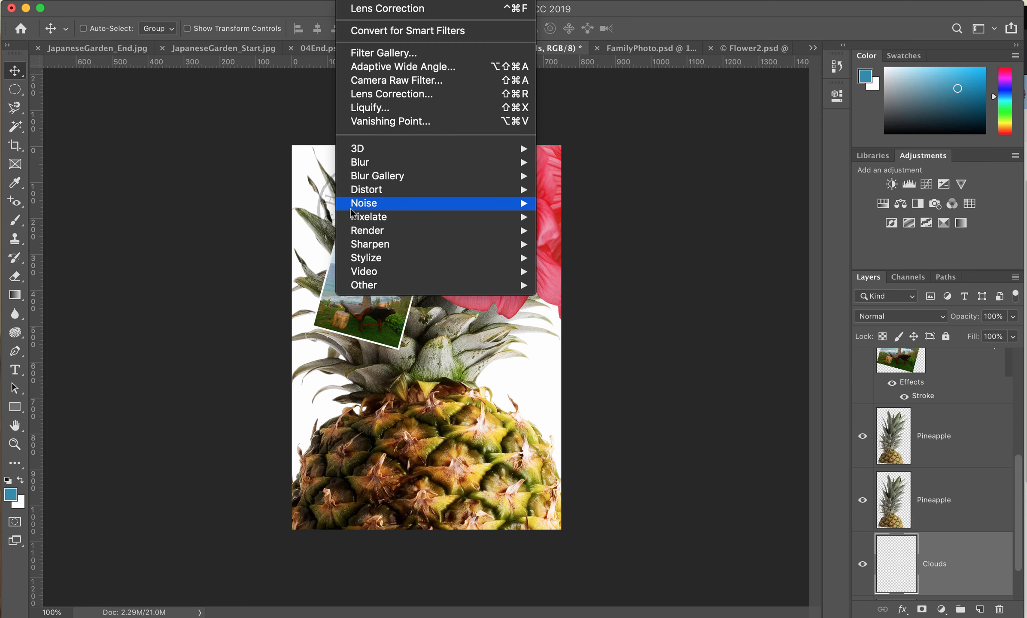
mouse_move(361, 234)
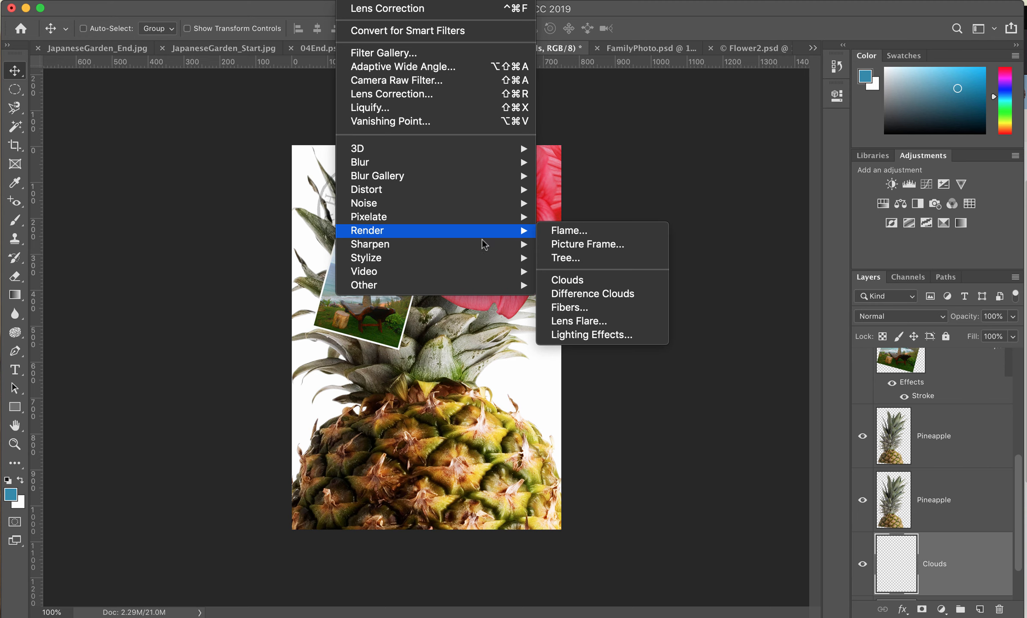
mouse_move(497, 238)
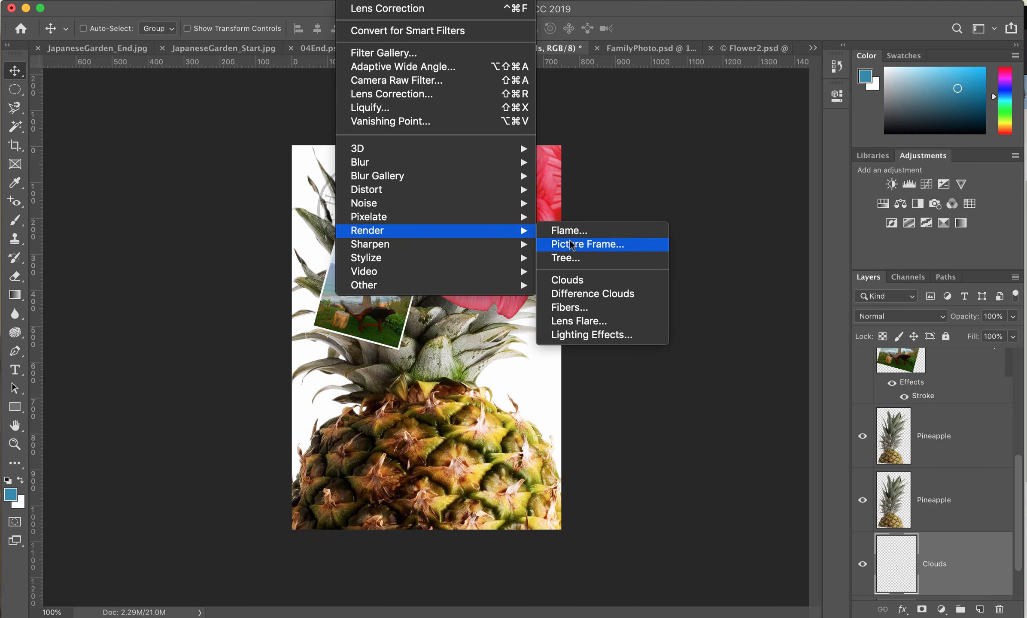
click(578, 280)
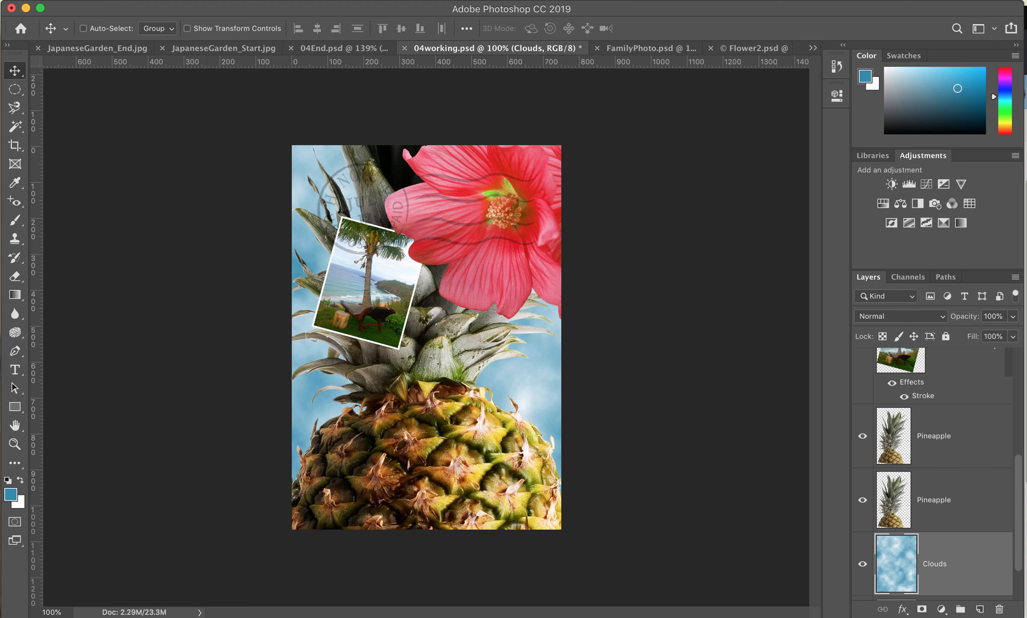
click(137, 0)
click(144, 126)
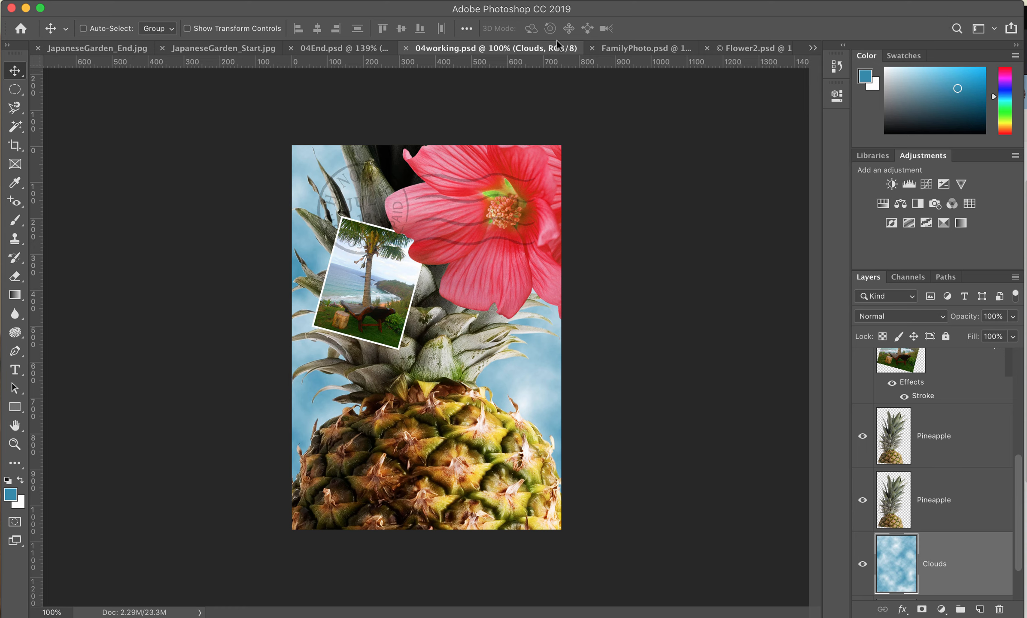
- Shrink the application window to expose the desktop beside it, and rename the upper Pineapple layer to Pineapple copy
click(40, 8)
drag(1019, 612, 964, 596)
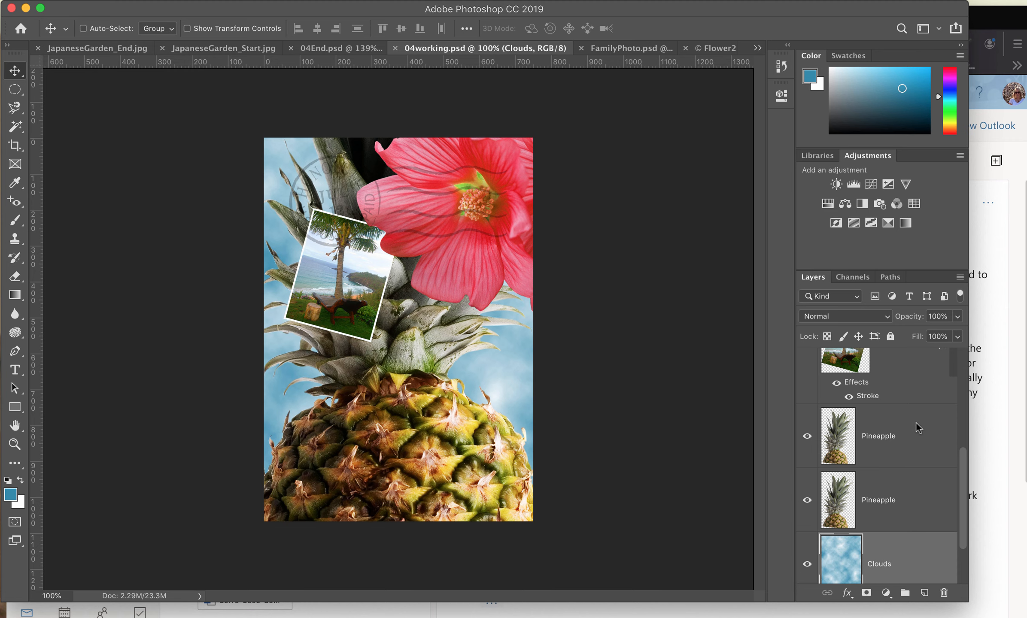
click(916, 435)
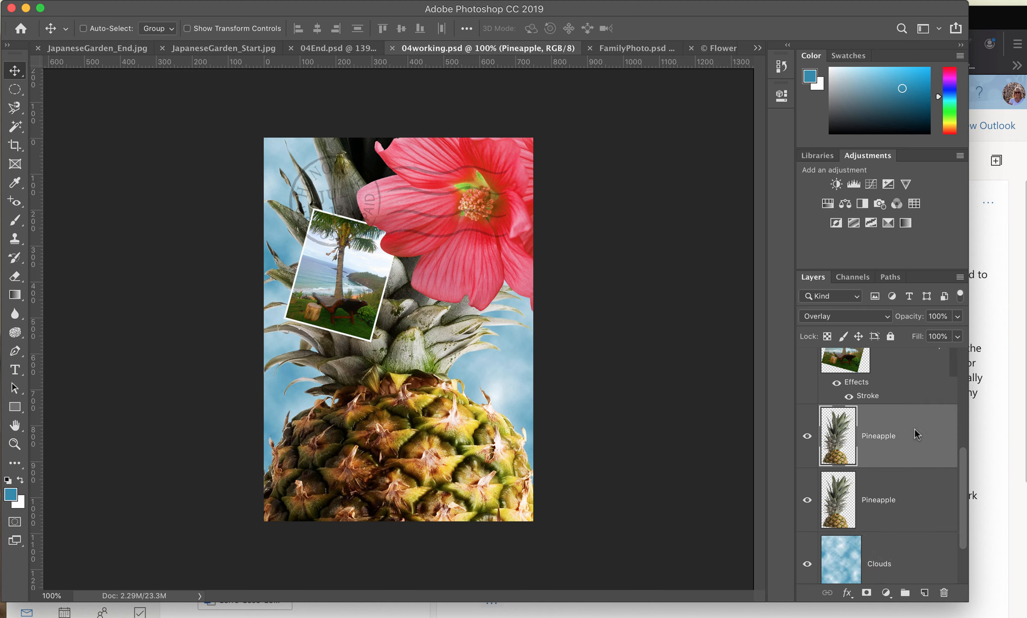
double_click(878, 435)
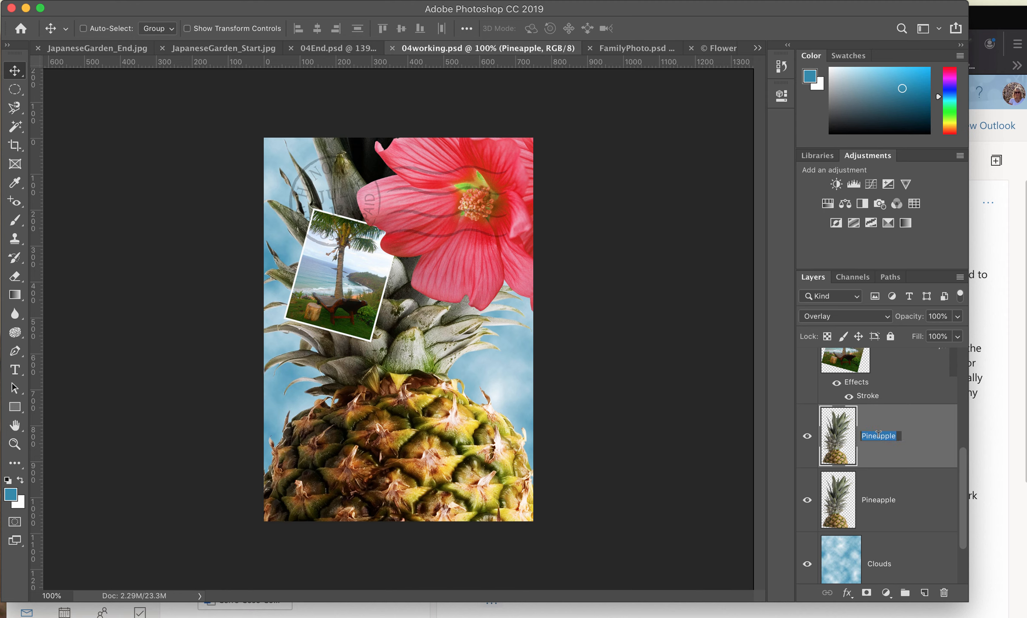
click(897, 434)
text(copy)
key(Return)
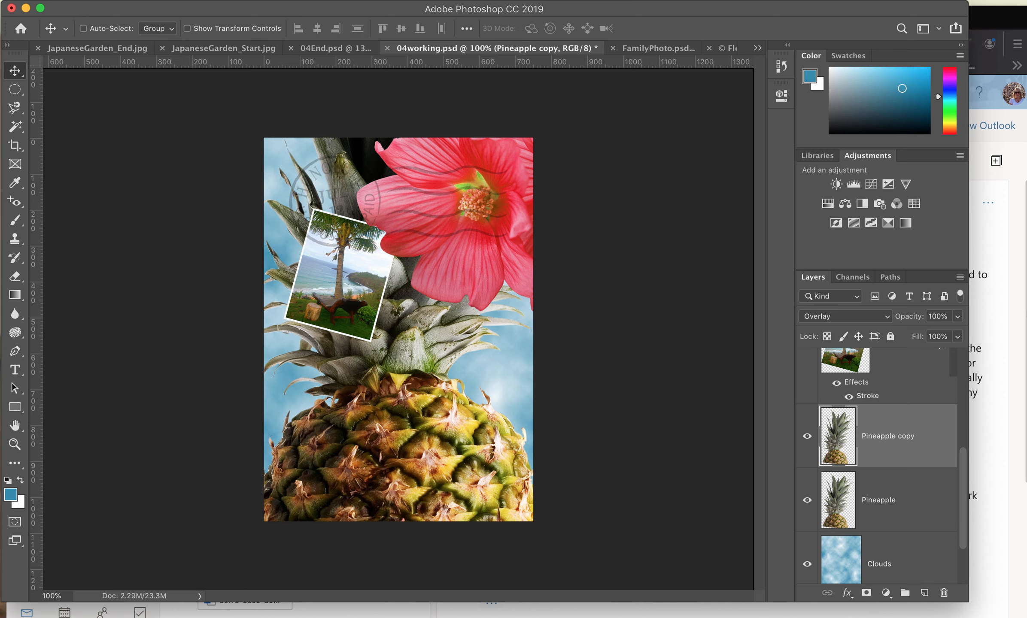
- Place Flower2.psd from the Lesson04 folder inside Downloads > Lessons into 04working.psd, above the Pineapple copy layer
click(1001, 363)
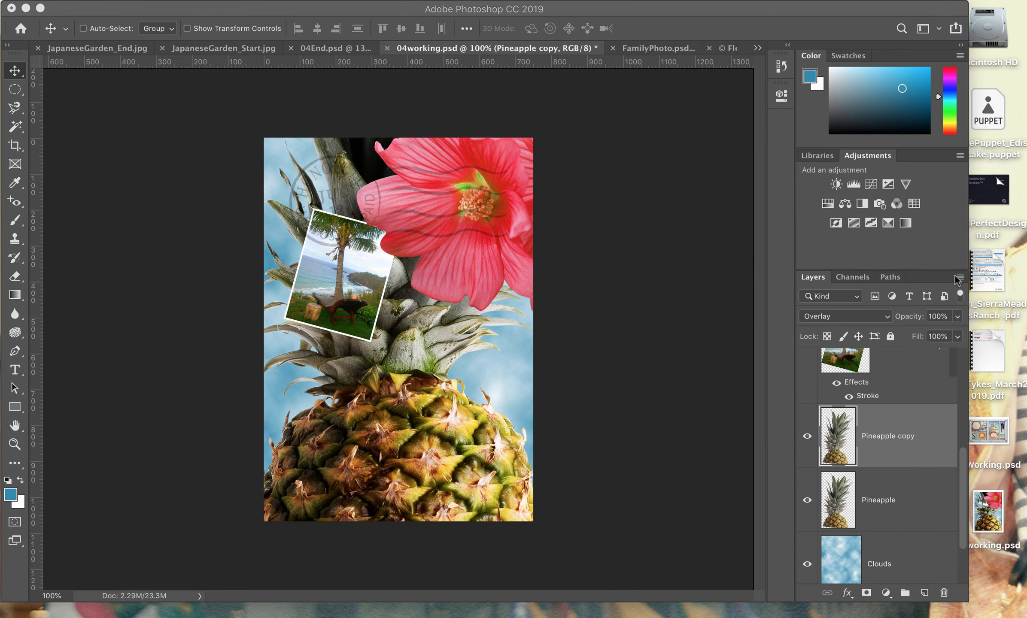
mouse_move(991, 364)
mouse_move(921, 609)
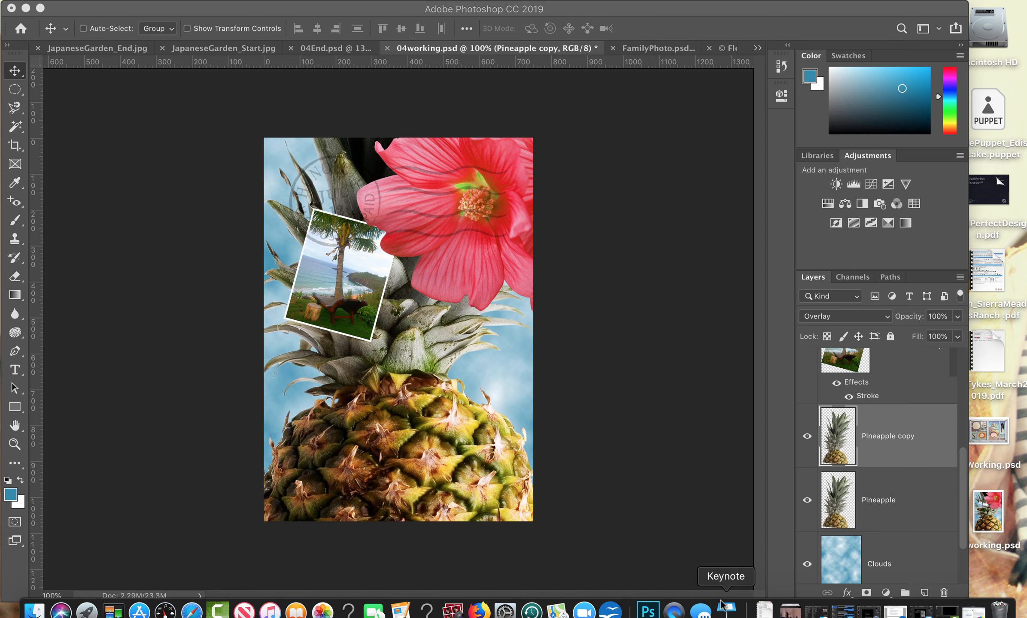
click(790, 609)
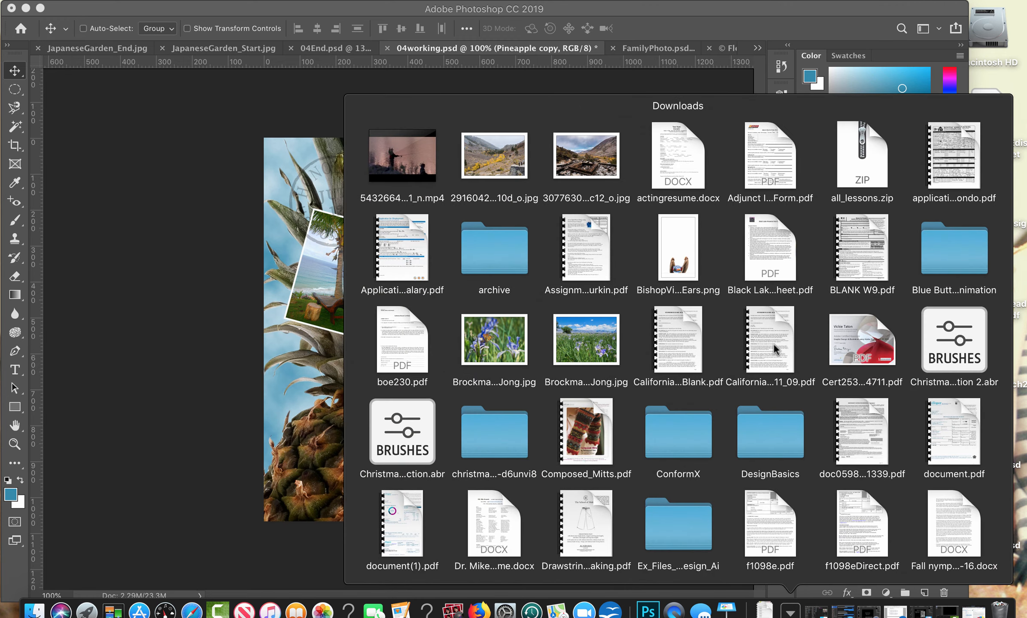
scroll(773, 343, down, 10)
scroll(773, 344, down, 5)
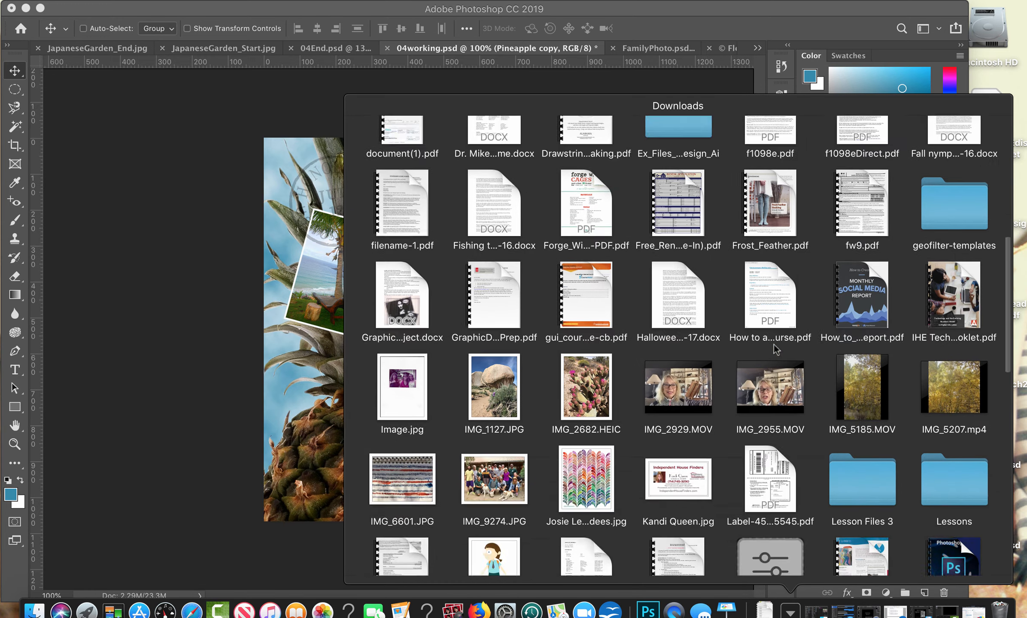
click(965, 445)
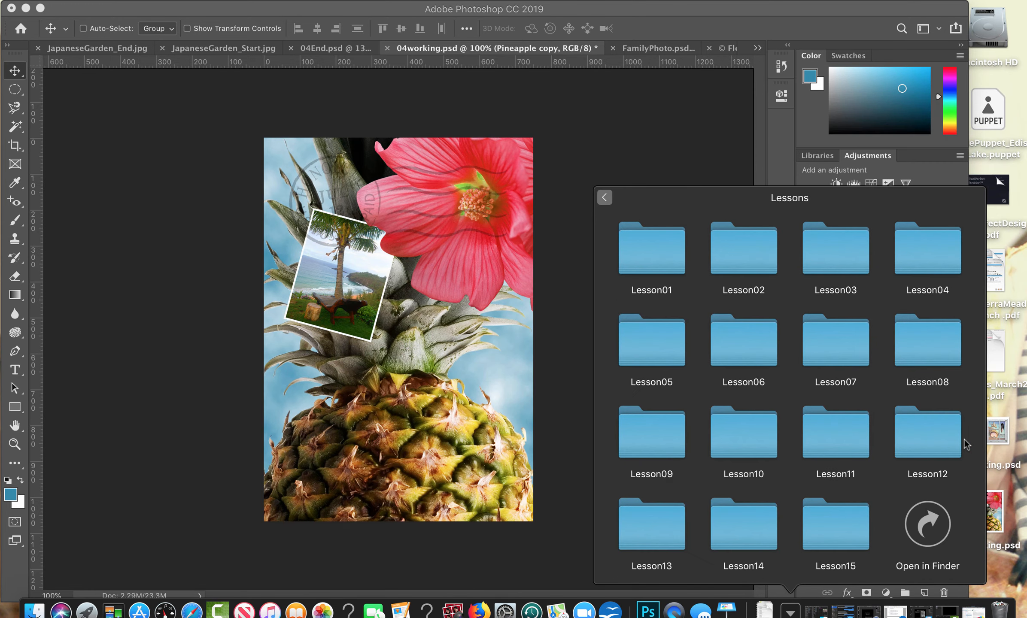
click(926, 247)
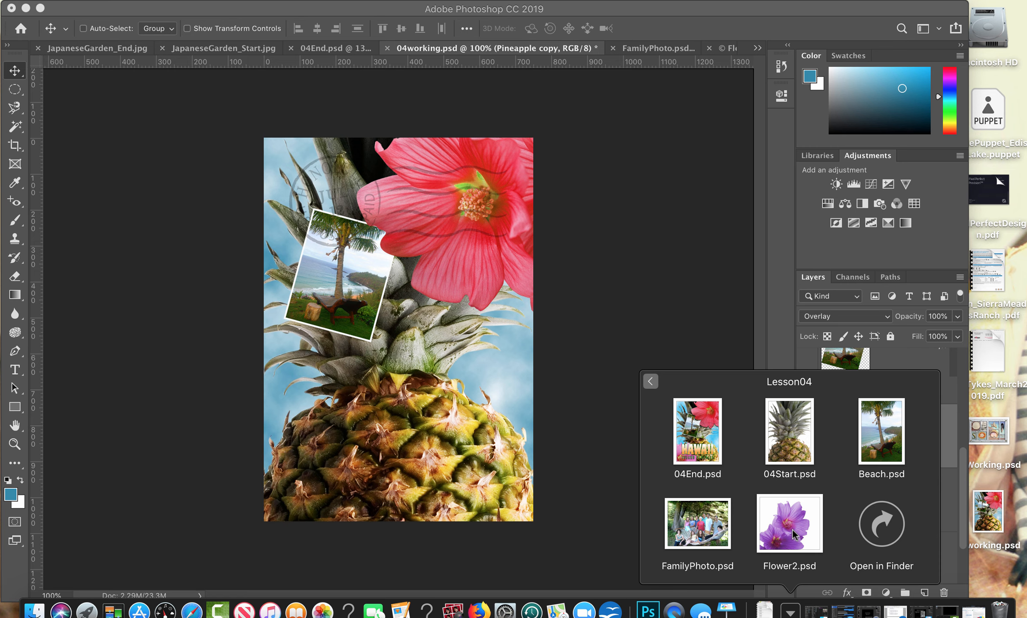
drag(792, 534, 429, 405)
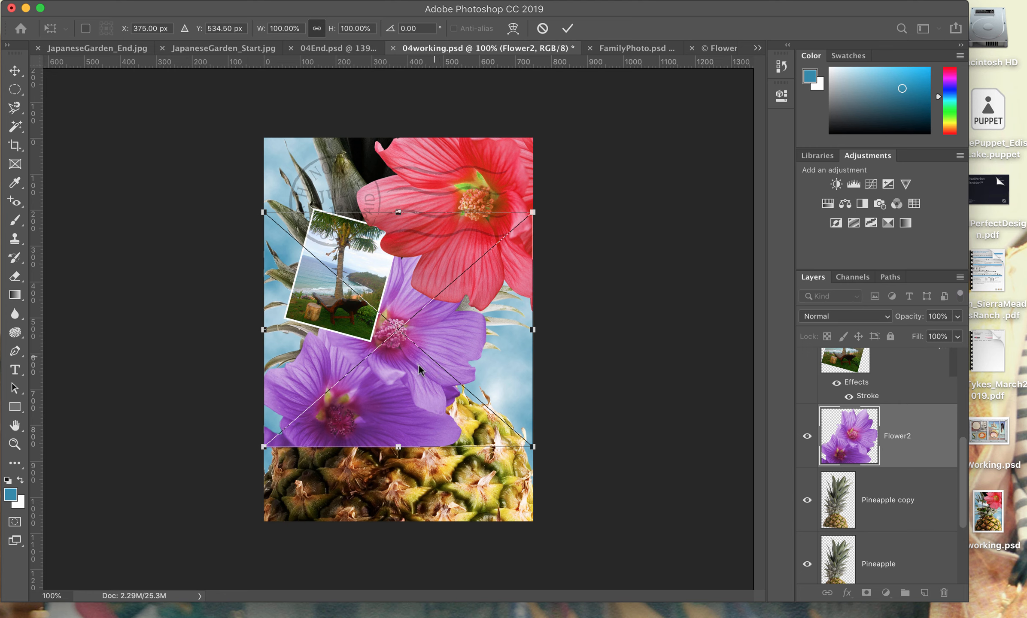
- Commit the Flower2 placement at its original size and move the purple flowers into the poster's lower-left corner
click(14, 73)
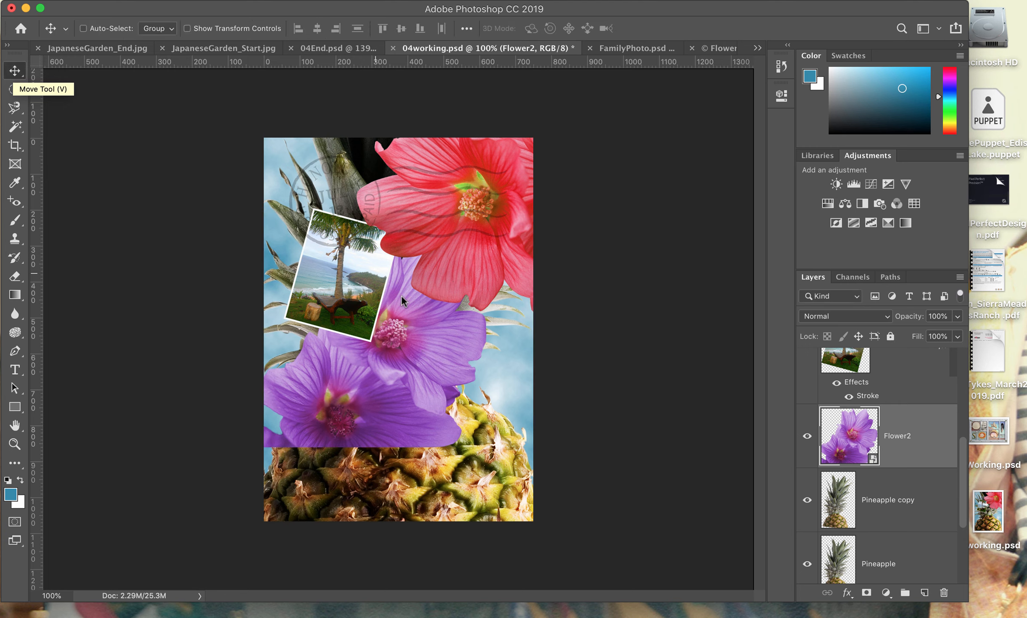
drag(427, 357, 339, 502)
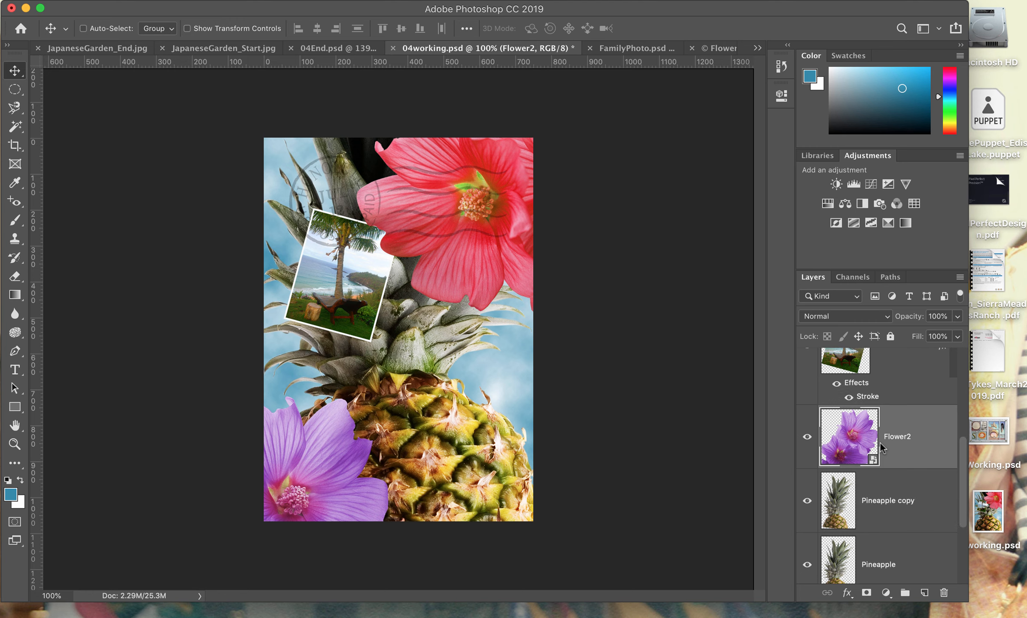
- Make the HAWAII layer visible and deselect all layers
scroll(879, 442, up, 5)
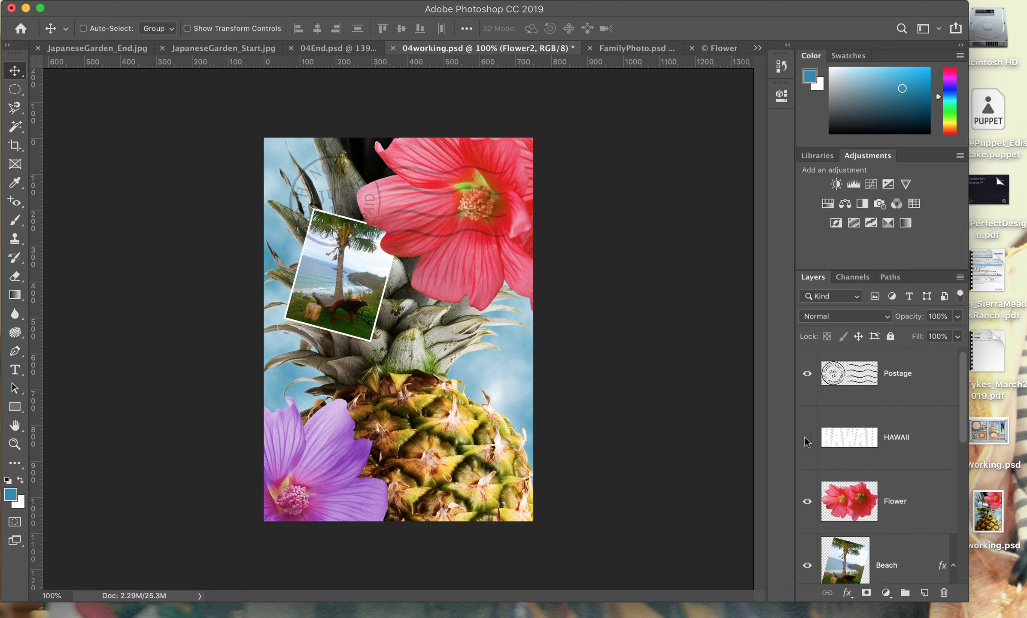
click(805, 438)
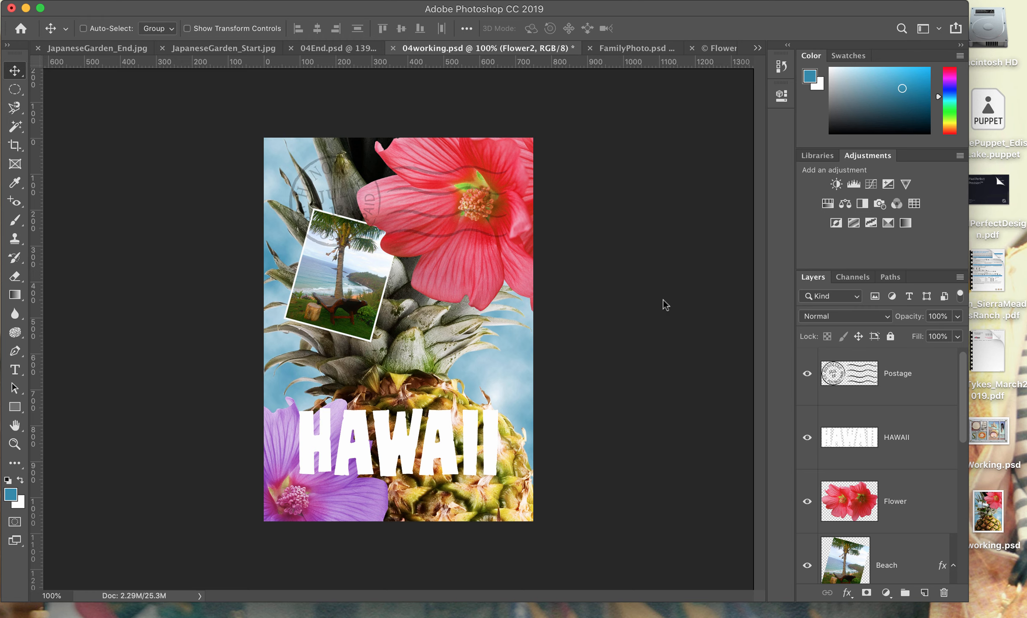
click(314, 0)
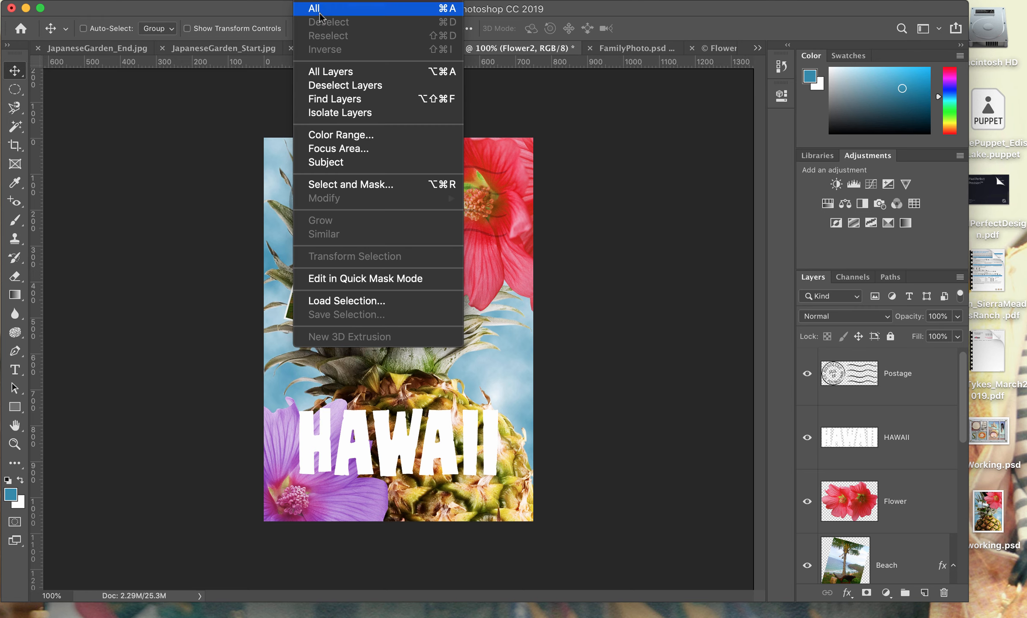
click(333, 85)
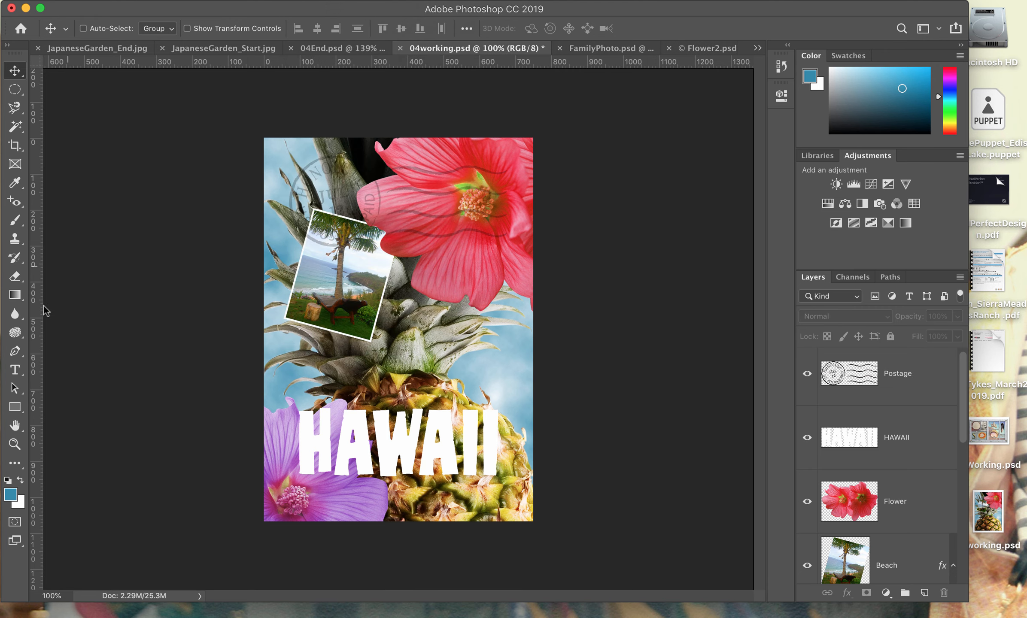
- Activate the Horizontal Type tool, display the character settings and choose the Birch Std font in Regular style
click(16, 371)
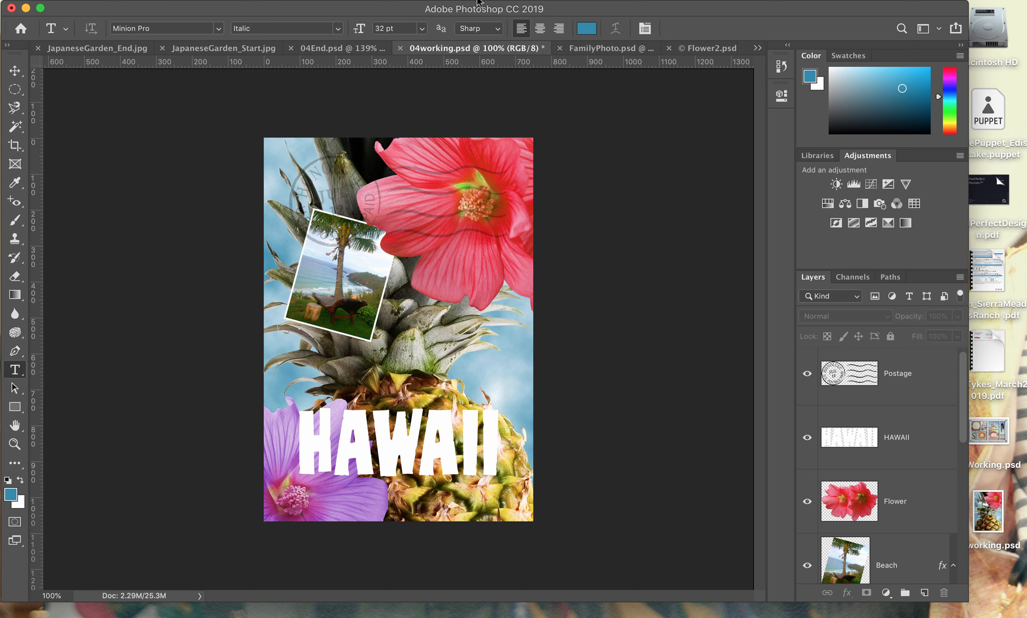
click(471, 0)
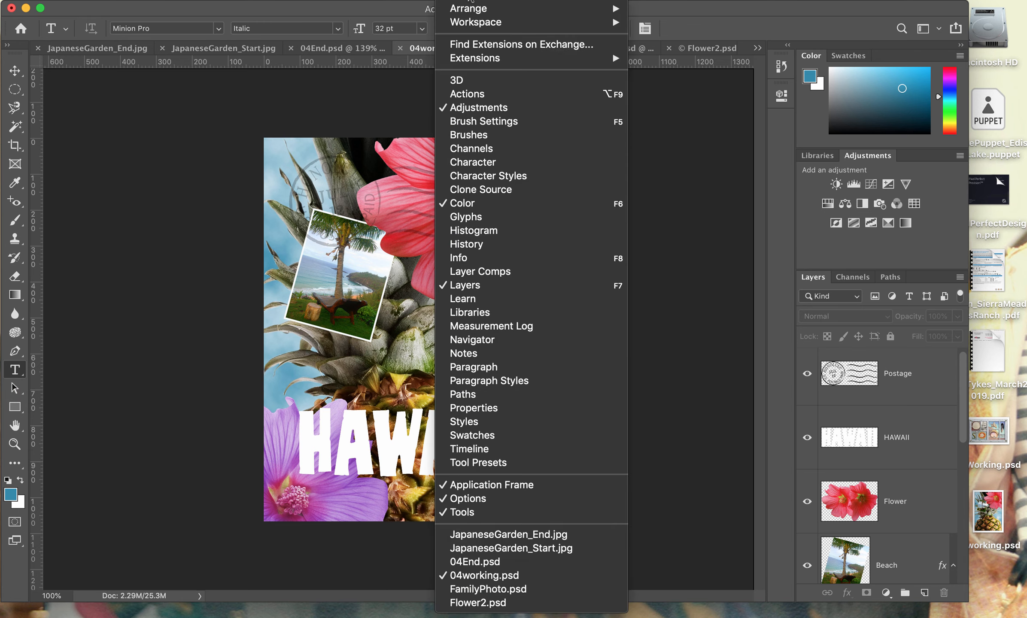
click(474, 169)
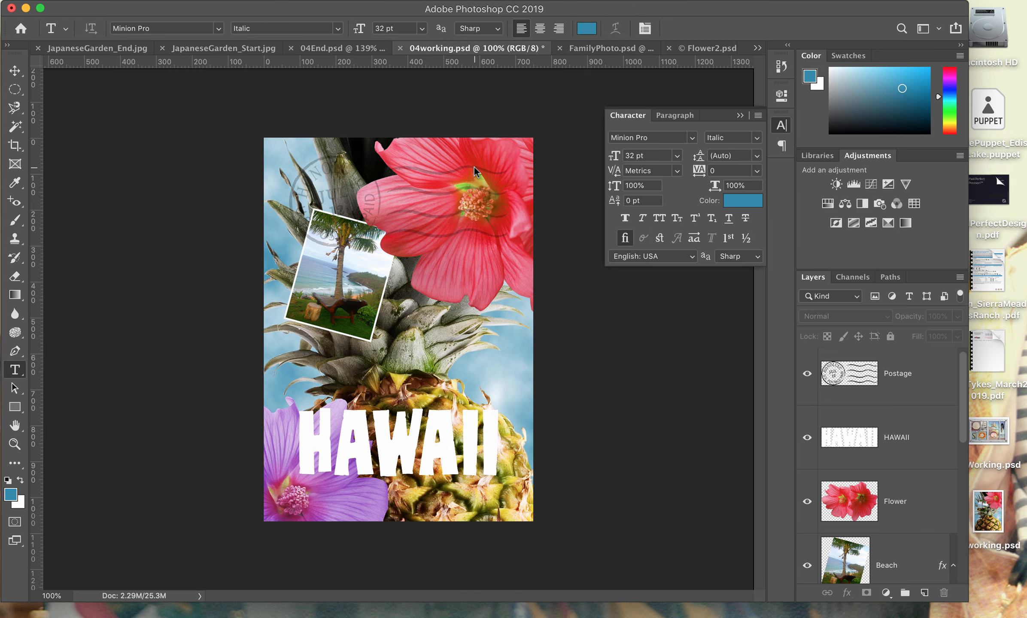
click(692, 138)
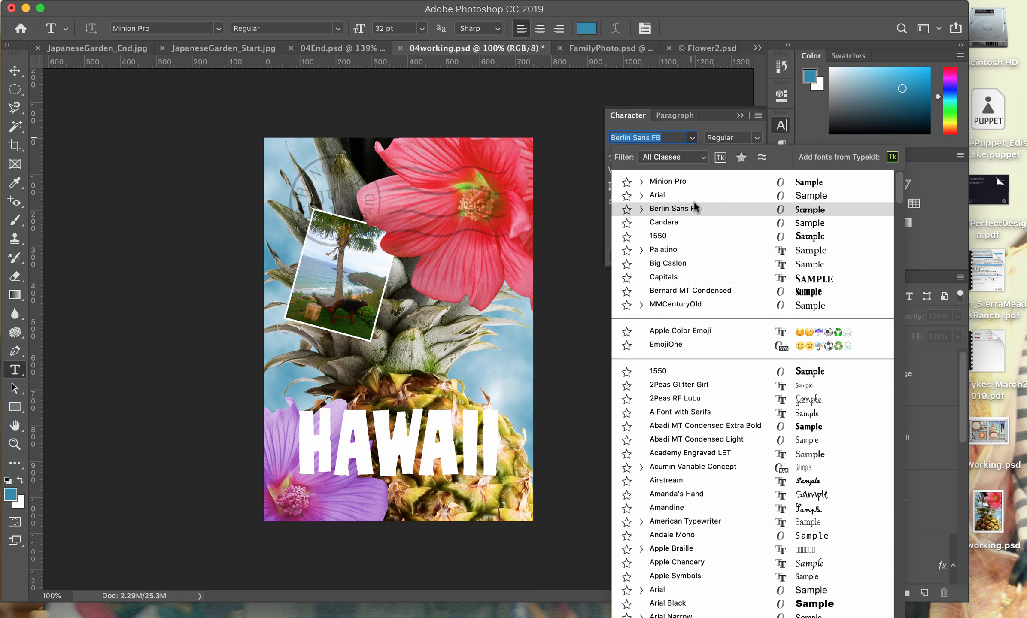
text(b)
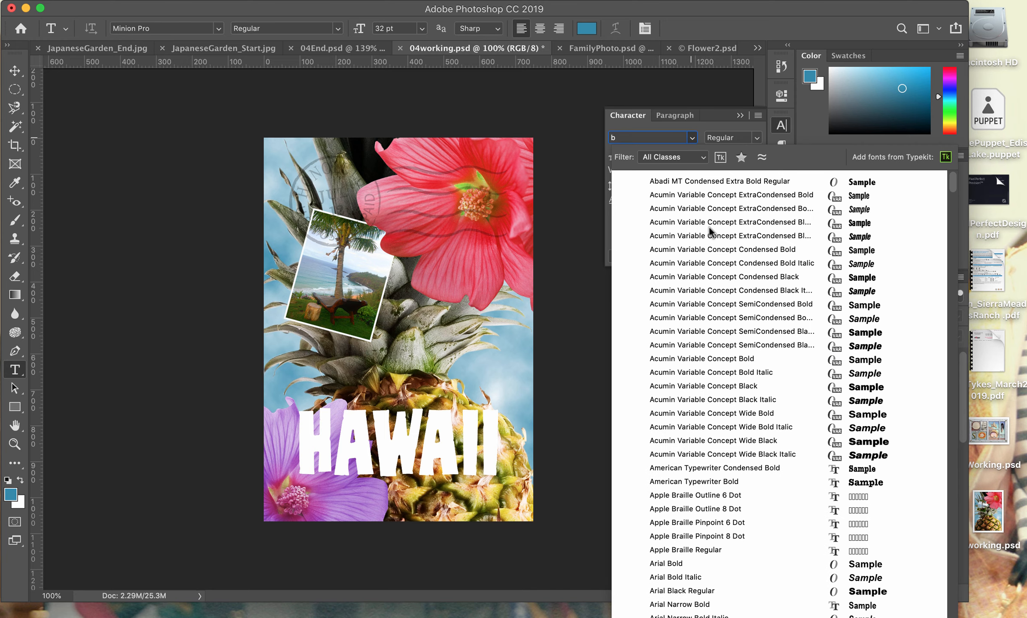
scroll(744, 326, down, 20)
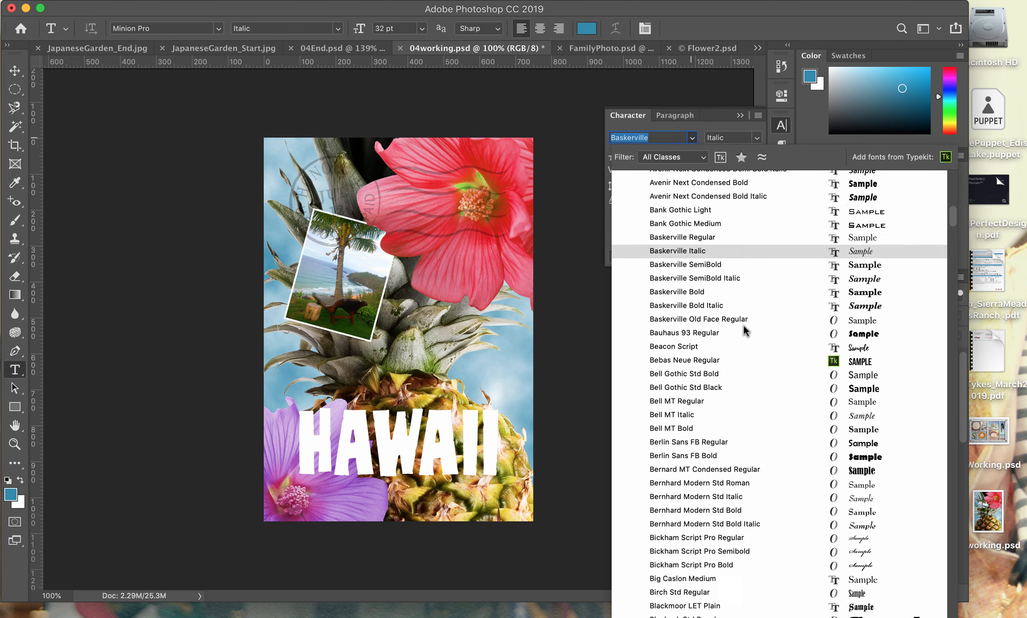
scroll(743, 327, down, 5)
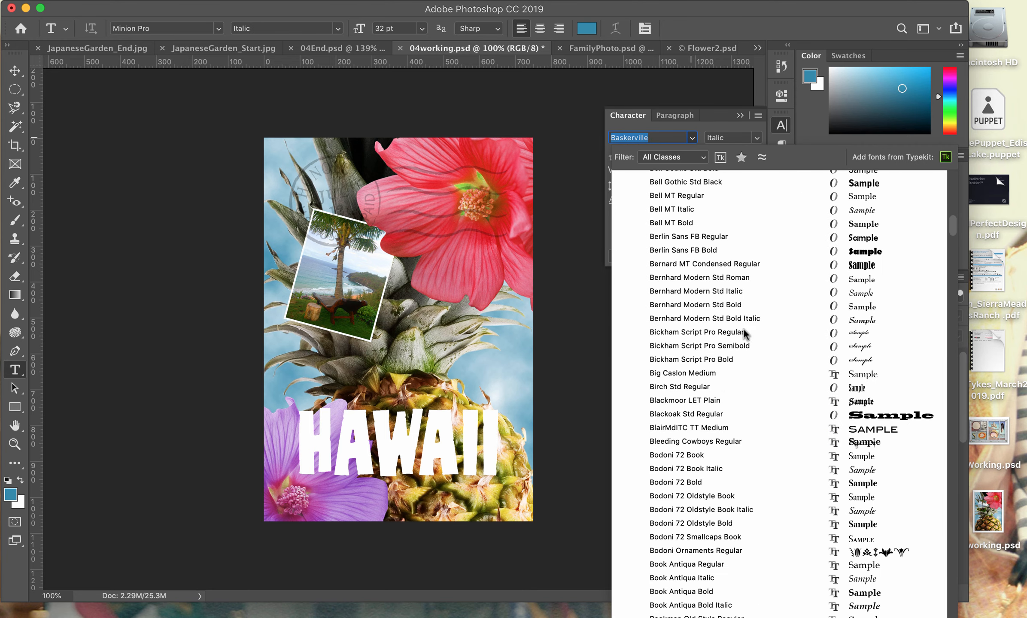
click(677, 387)
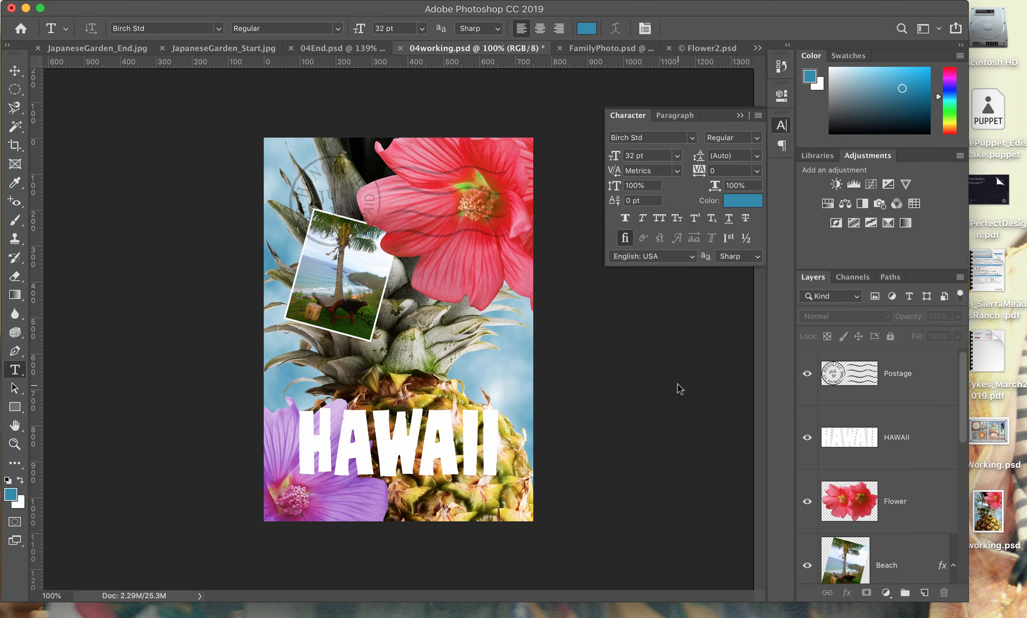
click(754, 138)
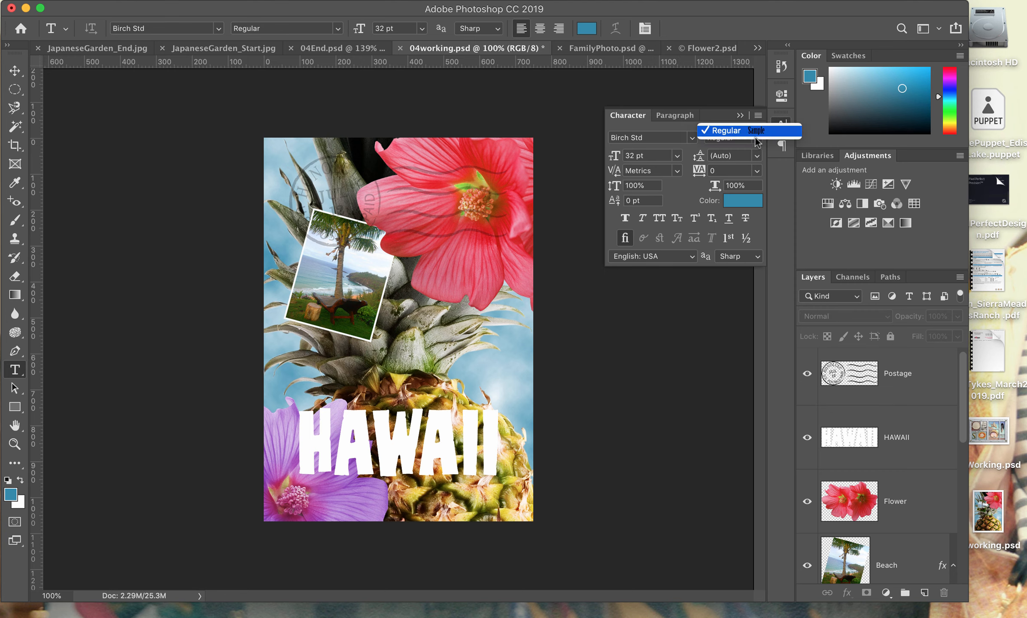
click(721, 133)
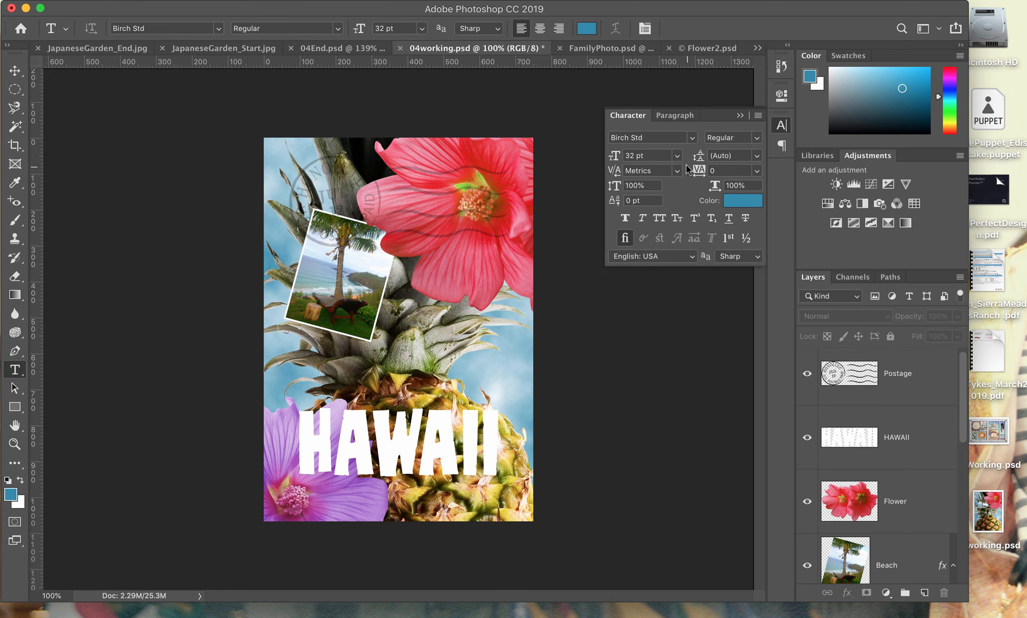
- Set the type size to 36 pt and the tracking to 250
click(676, 157)
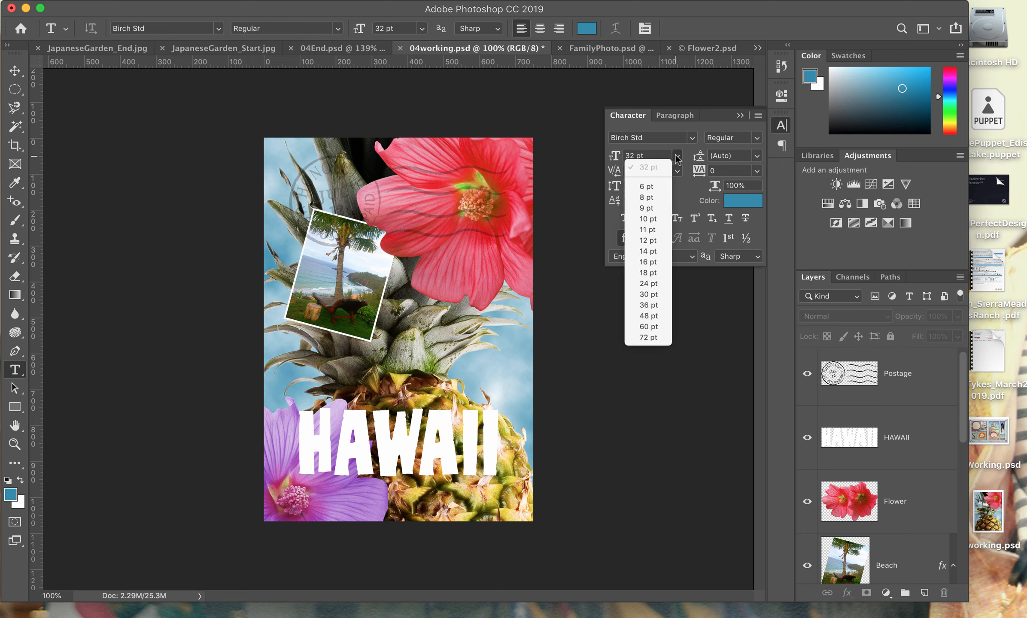
click(649, 306)
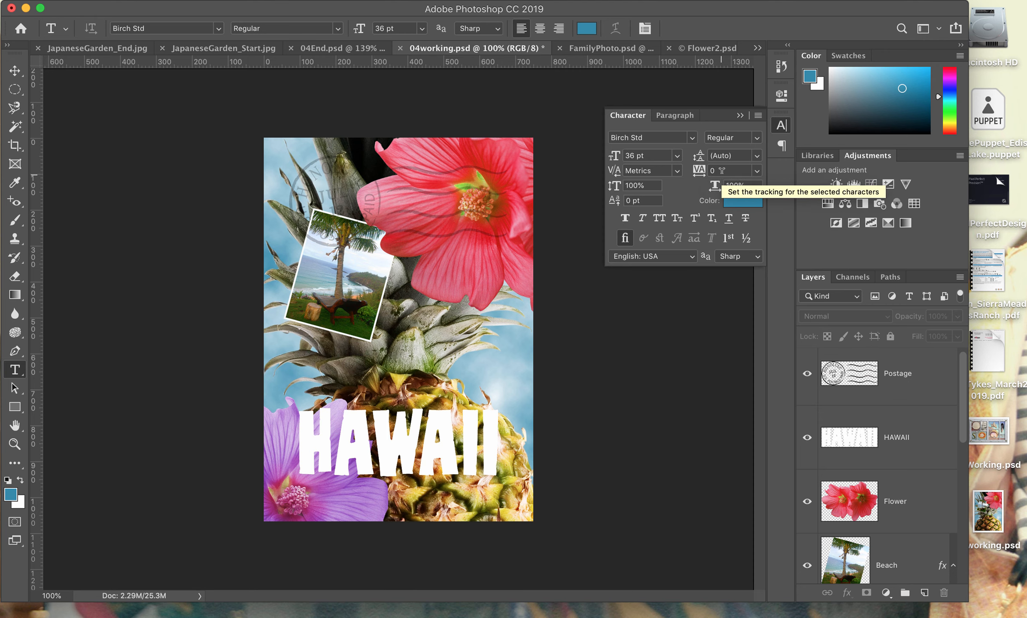
click(712, 169)
text(250)
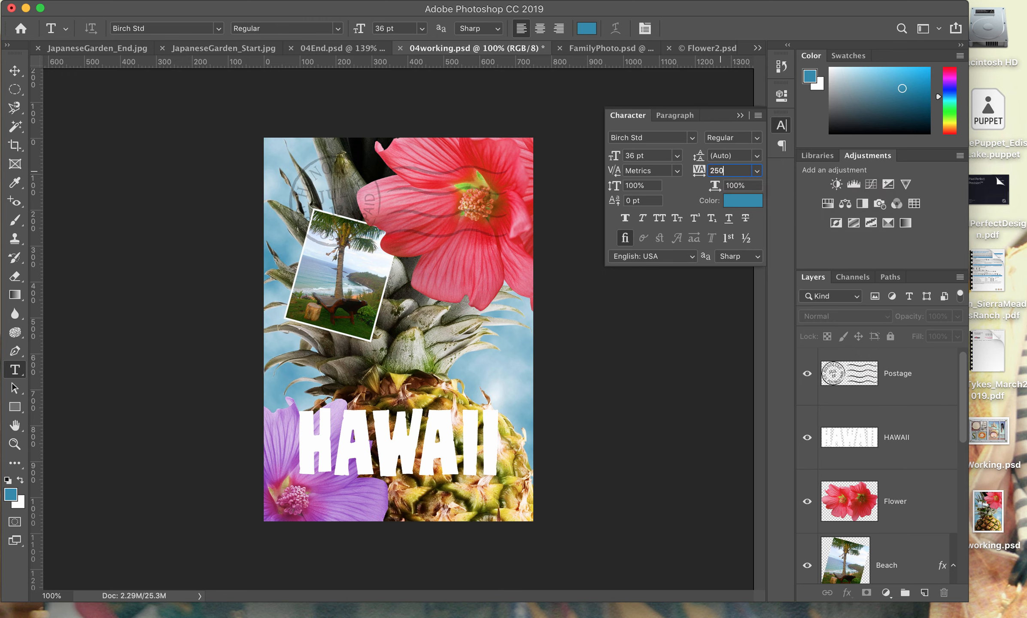
- Change the text color to green, hex 309046
click(739, 200)
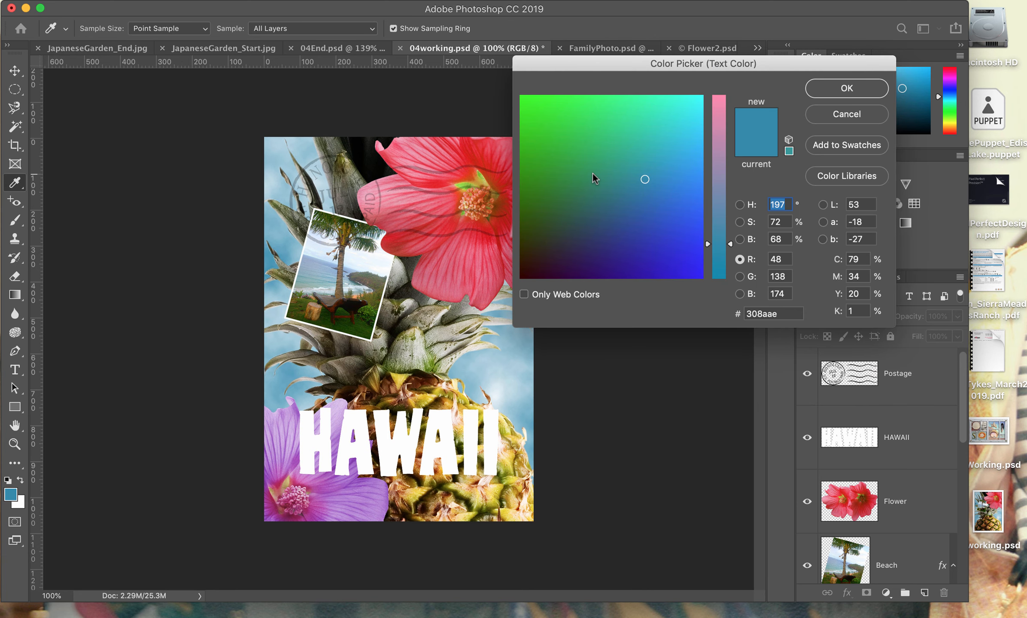
click(570, 175)
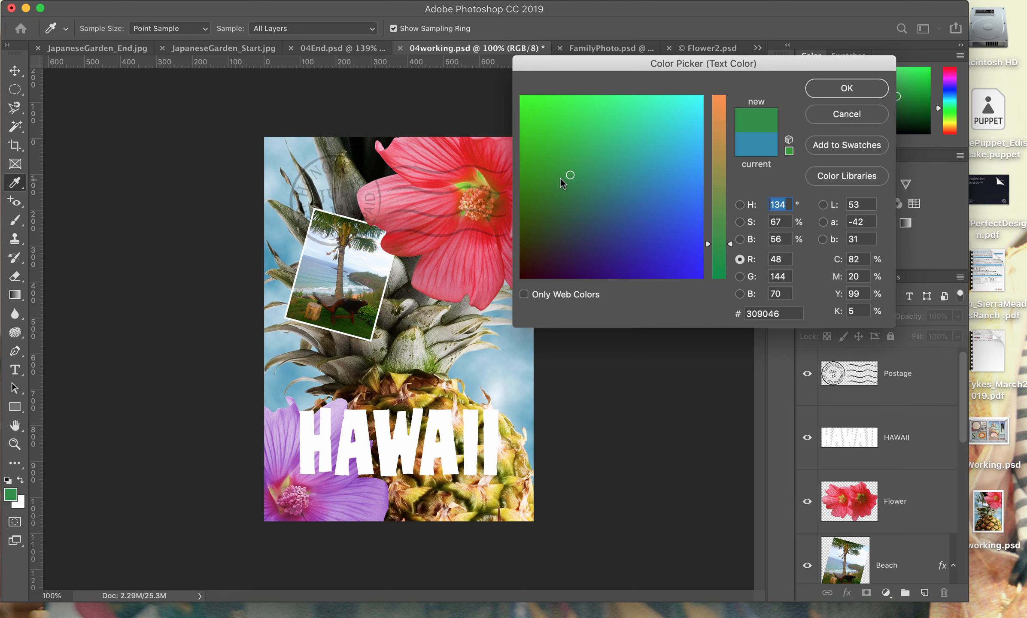
click(875, 91)
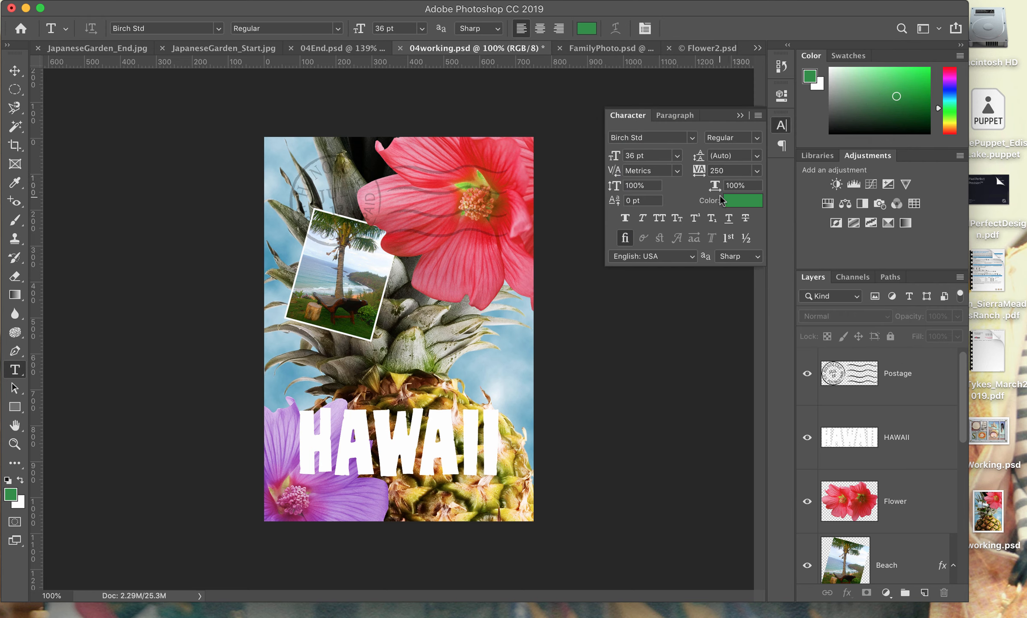
- Turn on Faux Bold and All Caps for the type and set its anti-aliasing to Crisp
click(626, 219)
click(661, 221)
click(754, 255)
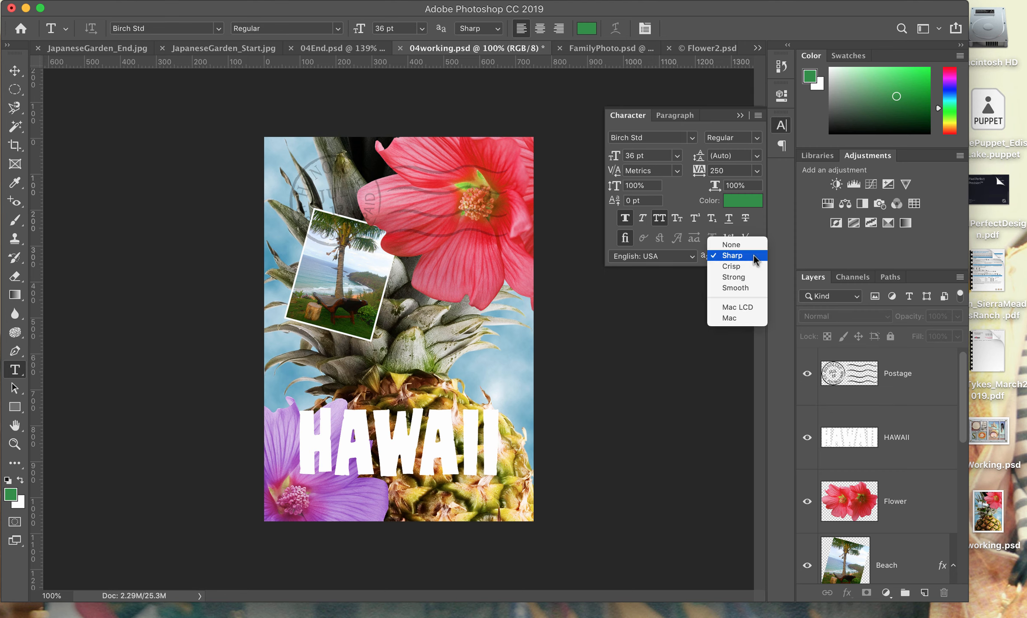
click(750, 265)
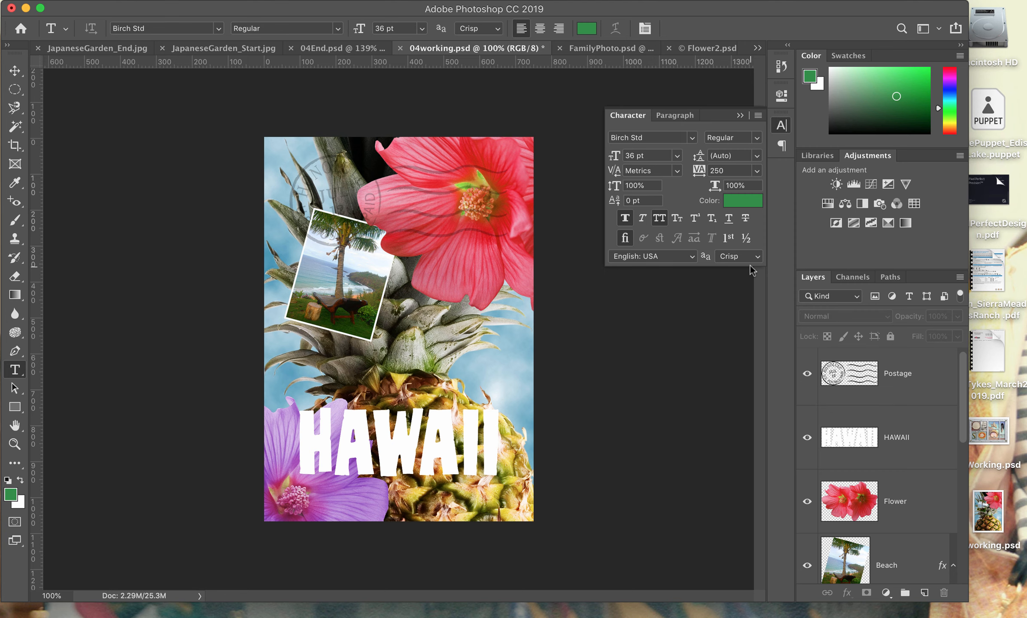
- Add the text "island paradise" just below the HAWAII lettering, starting at the H, and commit it
click(298, 500)
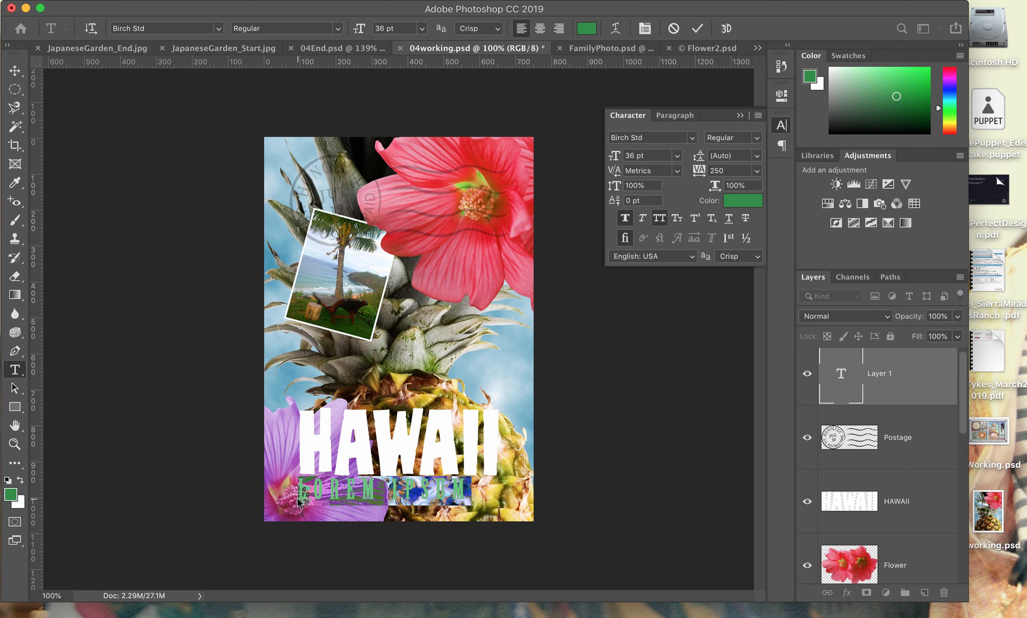
text(IS)
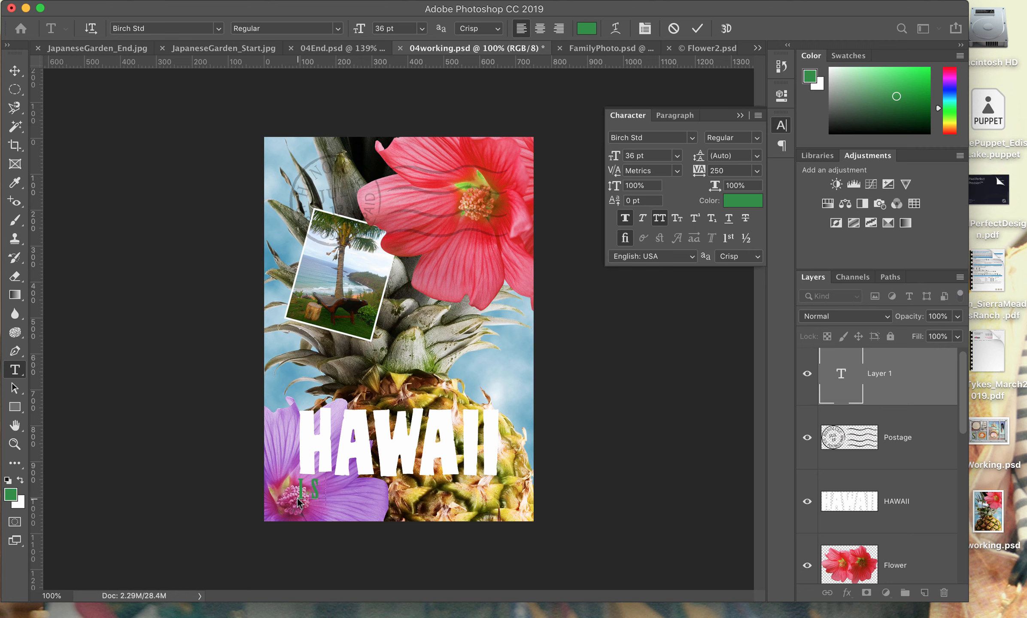
text(LAND PAR)
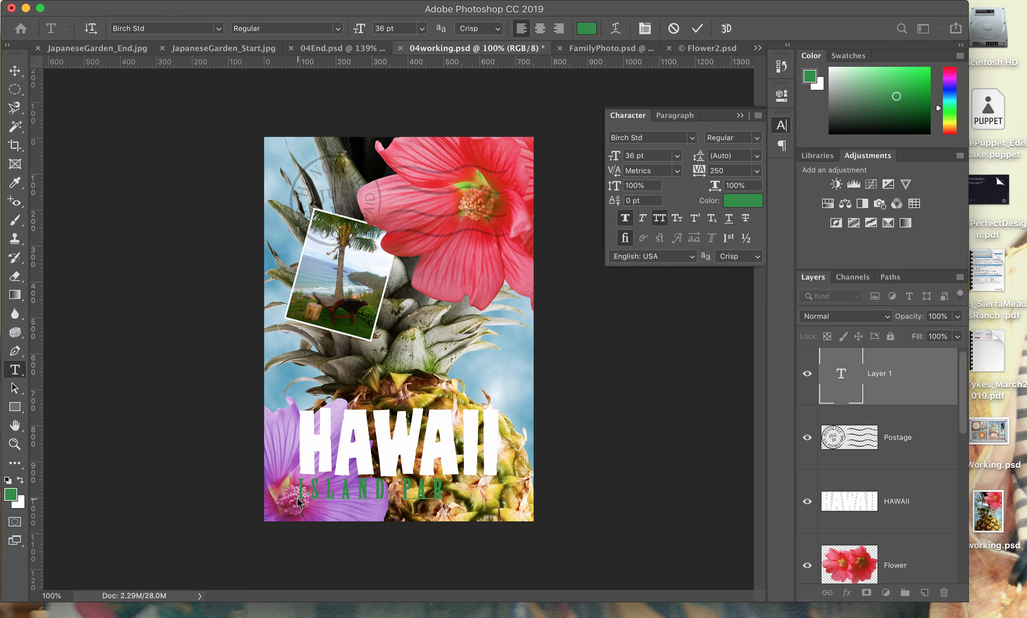
text(ADISE)
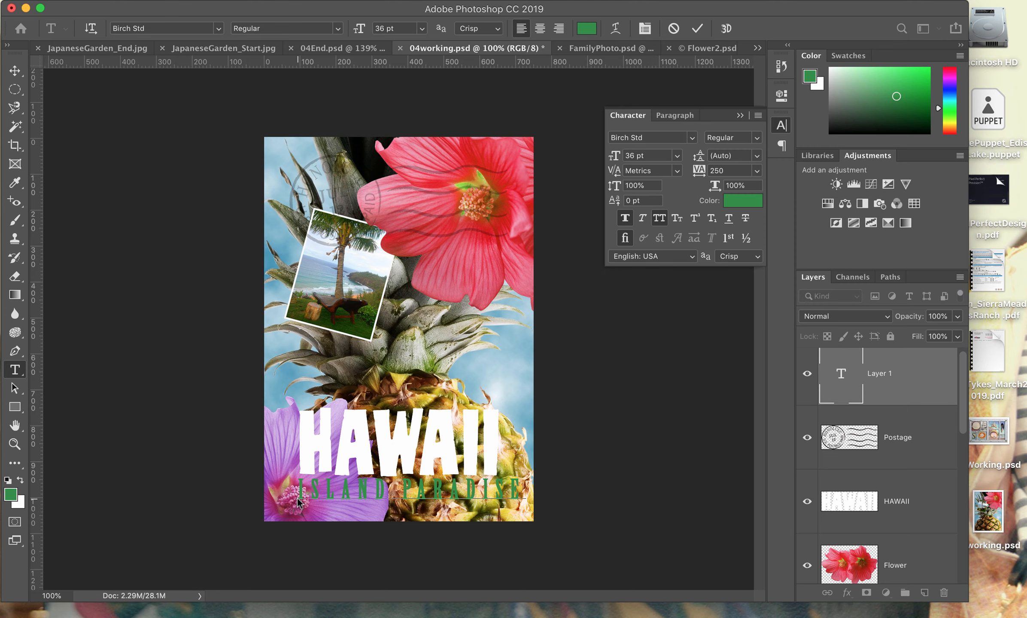
click(698, 28)
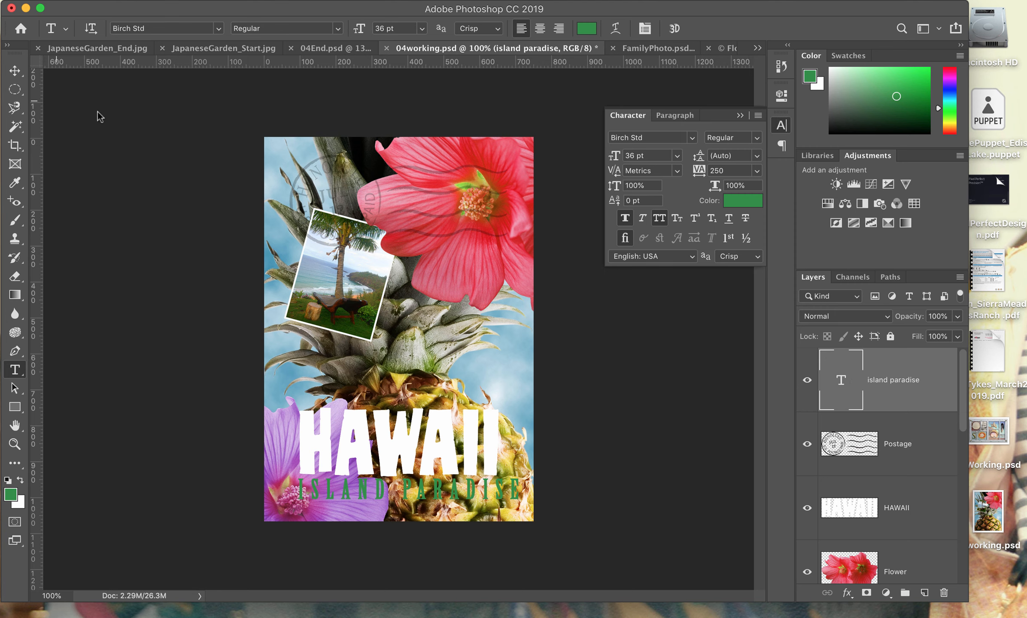
- Move the island paradise text slightly down and left to center it under HAWAII, and save 04working.psd
click(14, 70)
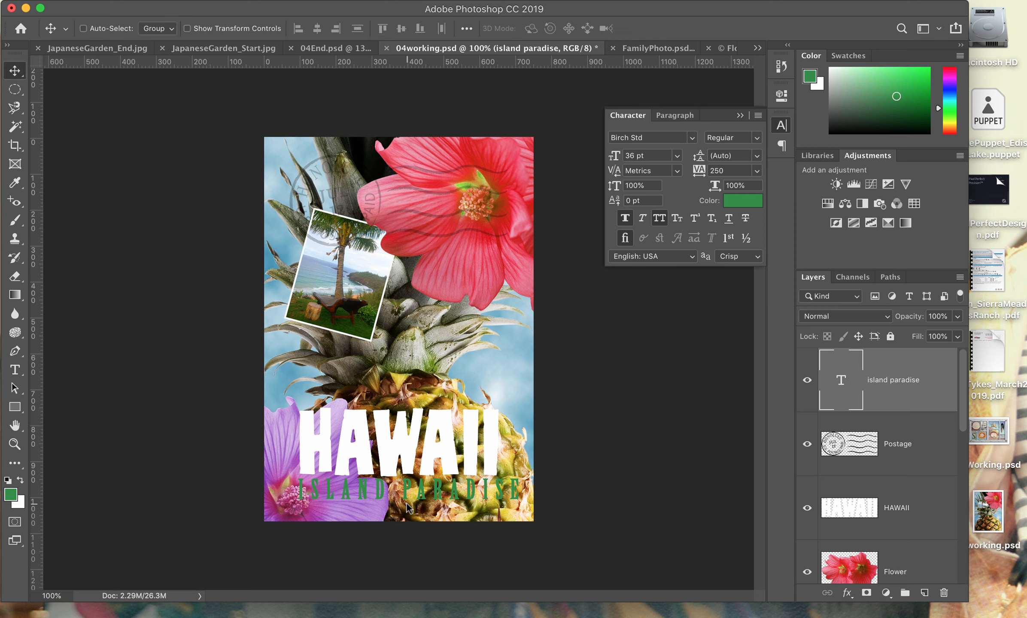
drag(405, 494, 394, 498)
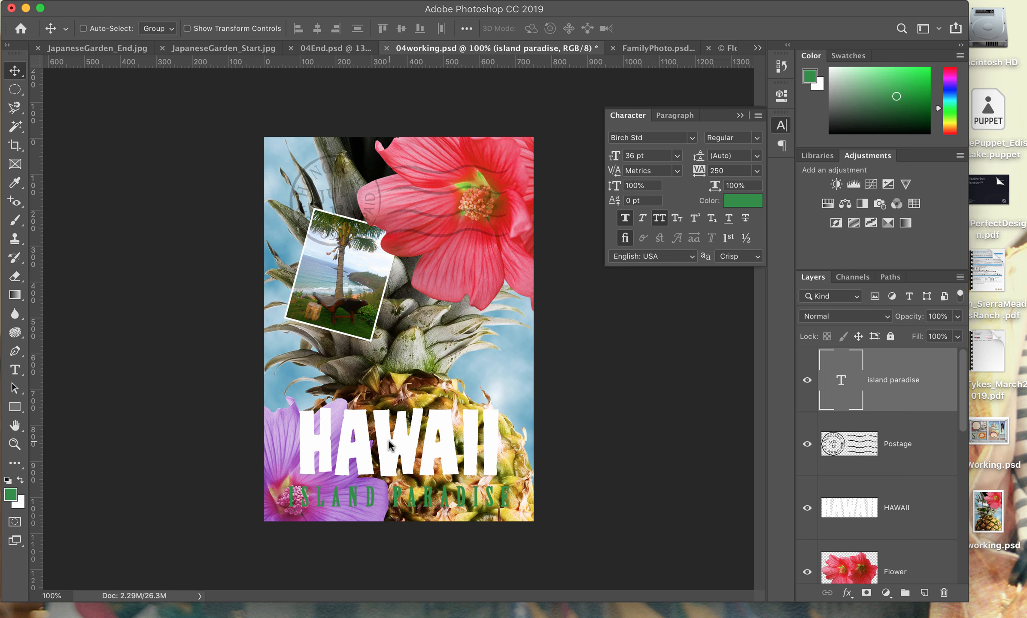
click(129, 1)
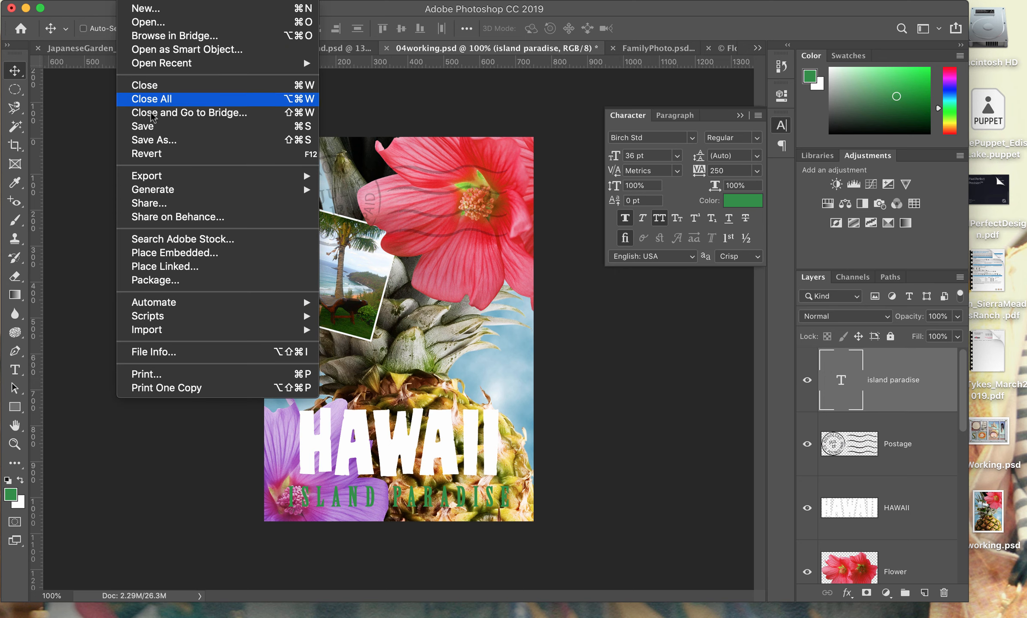
click(150, 125)
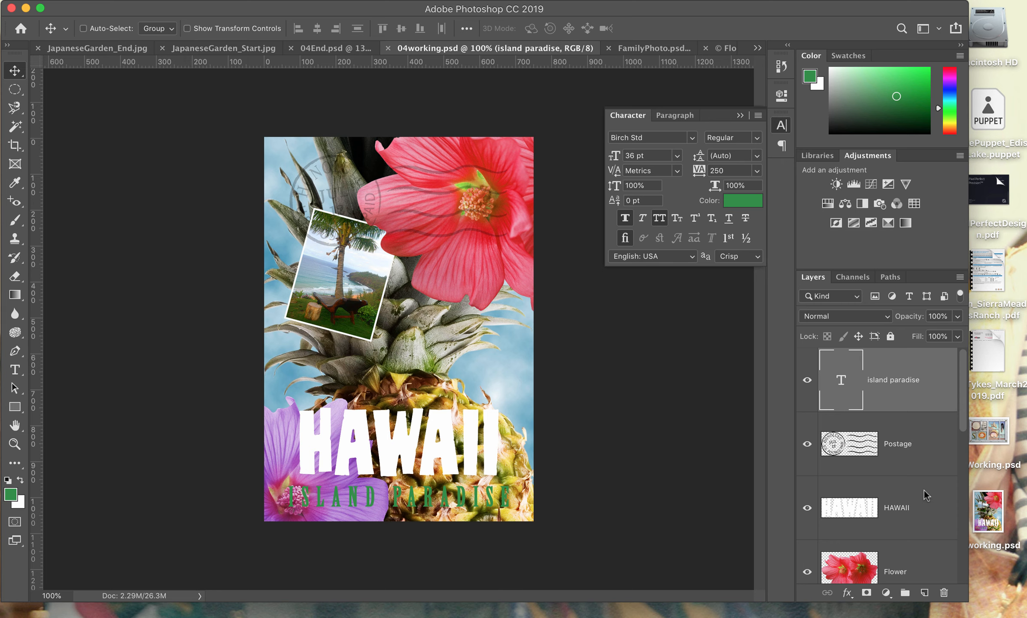
- Select the pixels of the HAWAII layer to outline its lettering as a selection
scroll(919, 522, down, 1)
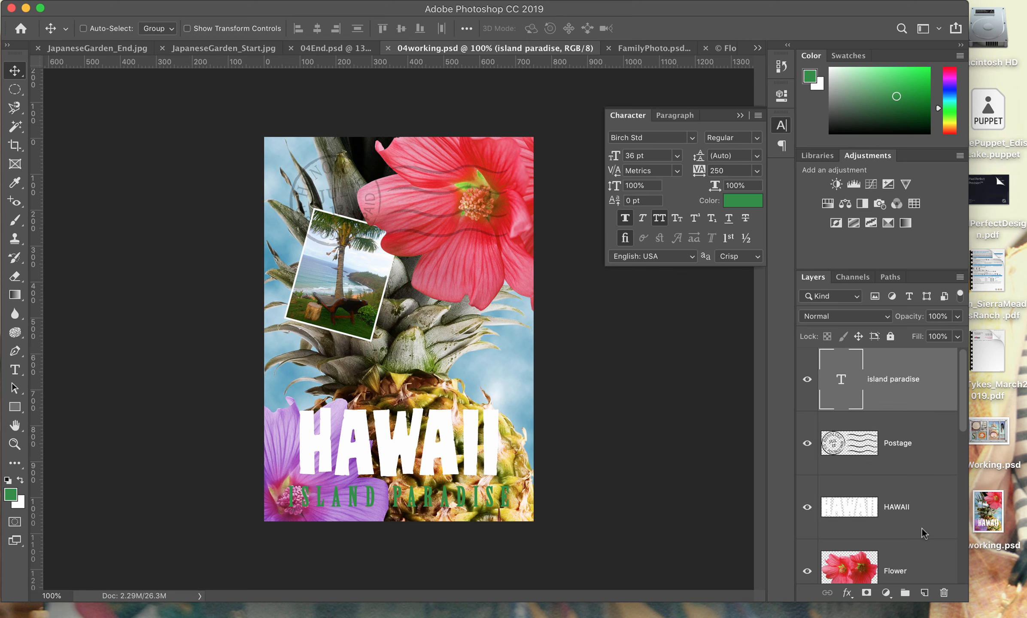
click(923, 498)
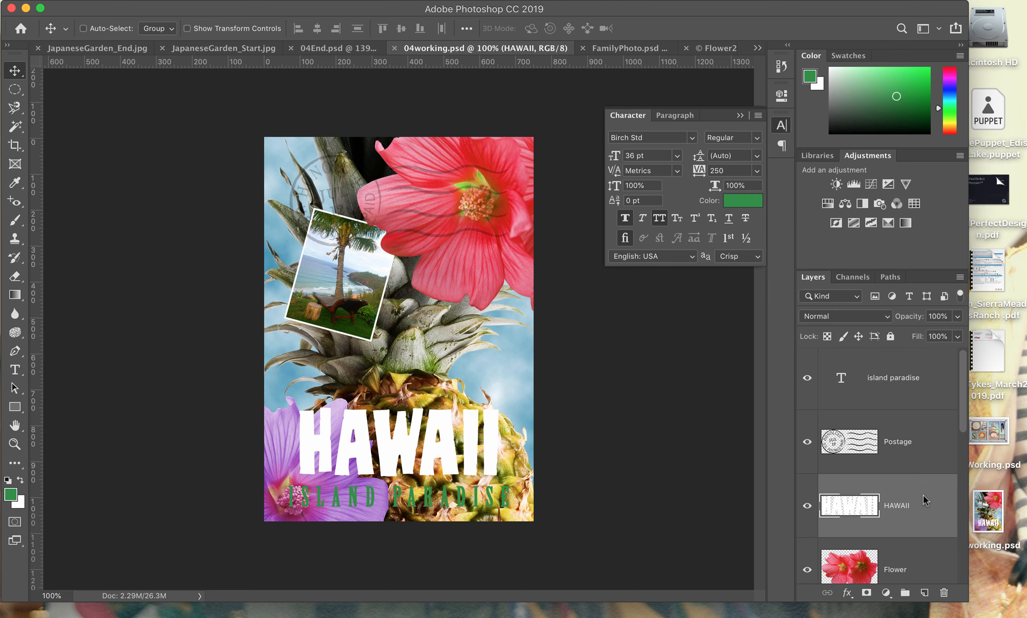
right_click(854, 508)
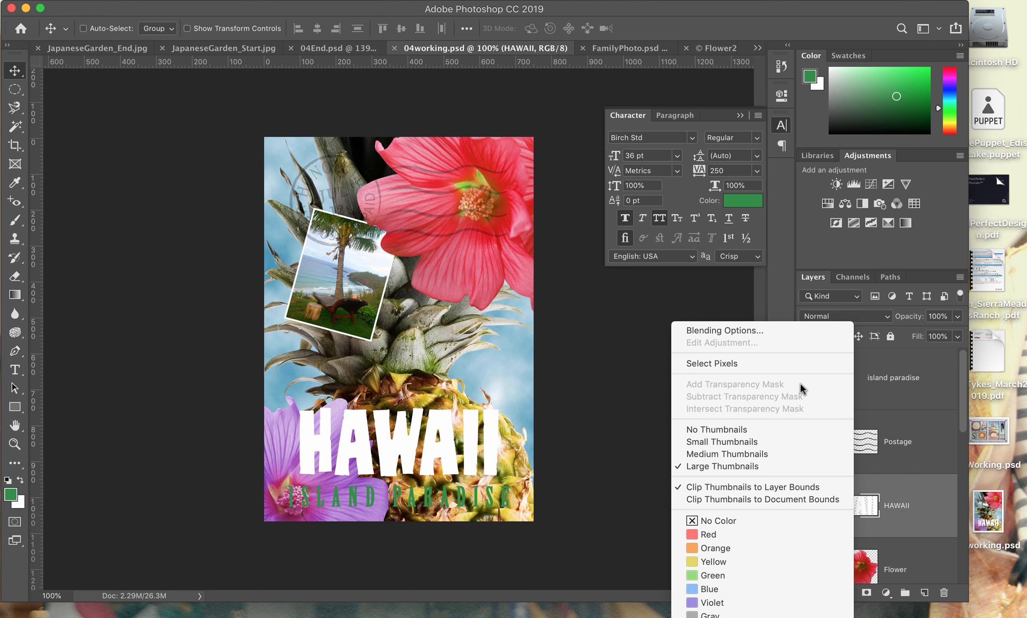
click(792, 363)
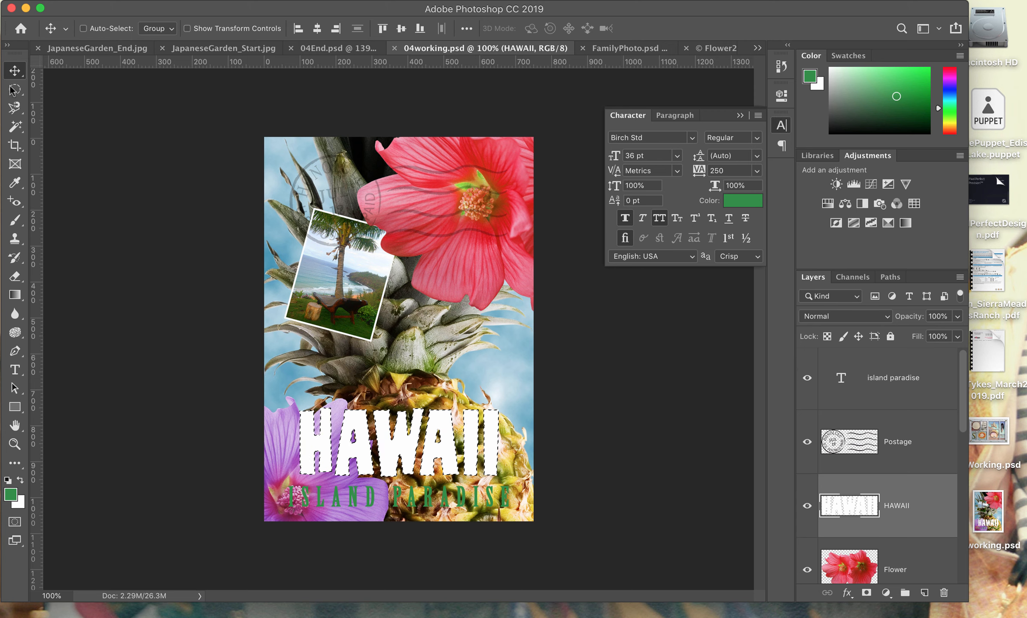
- Activate the Gradient tool and set the foreground color to orange, hex ef582d
click(15, 295)
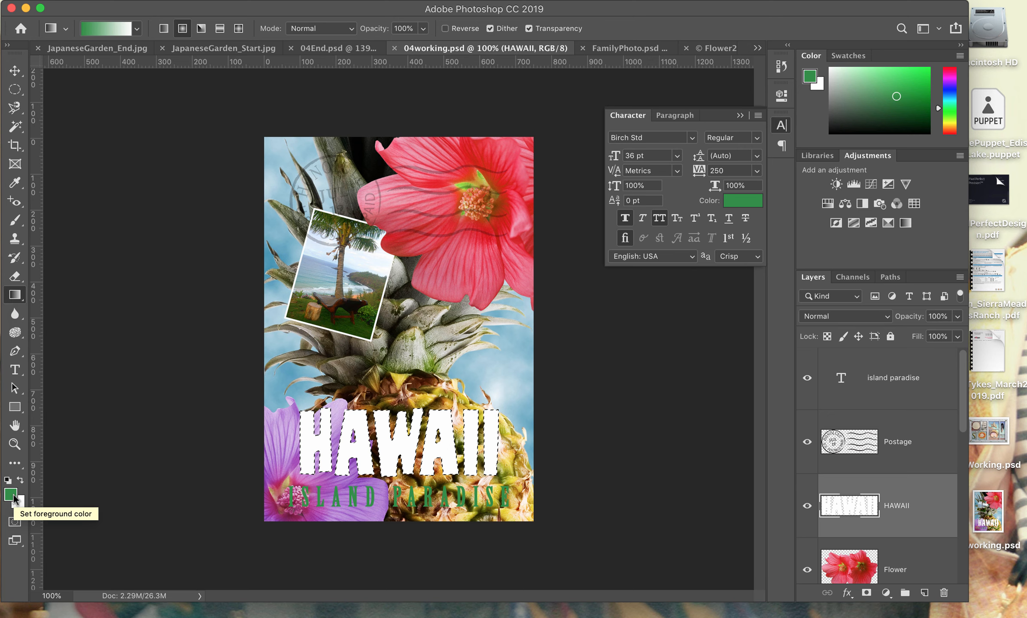
click(11, 495)
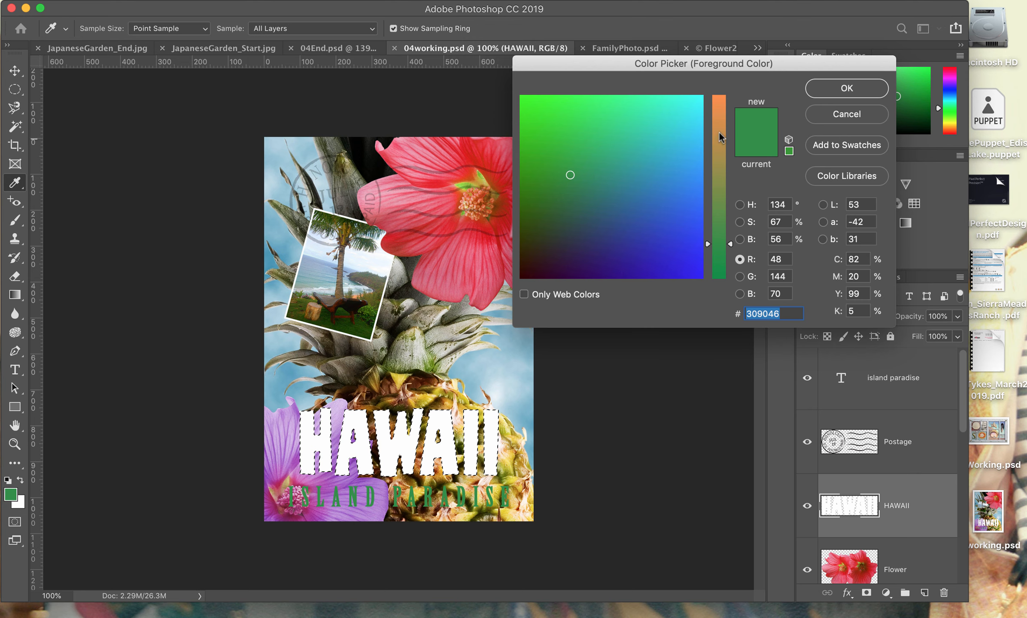
click(717, 106)
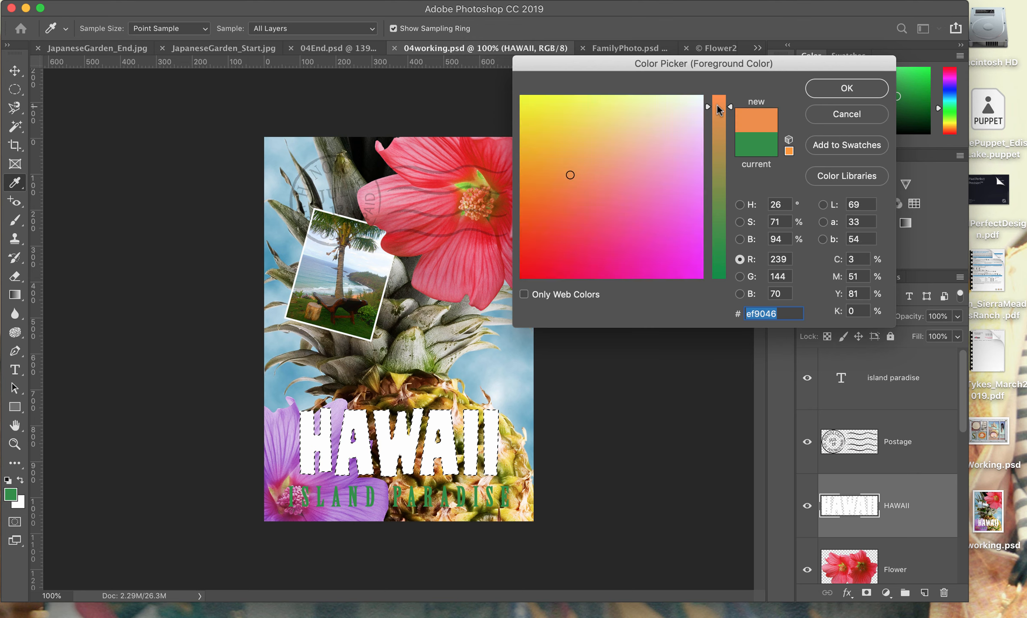
click(552, 214)
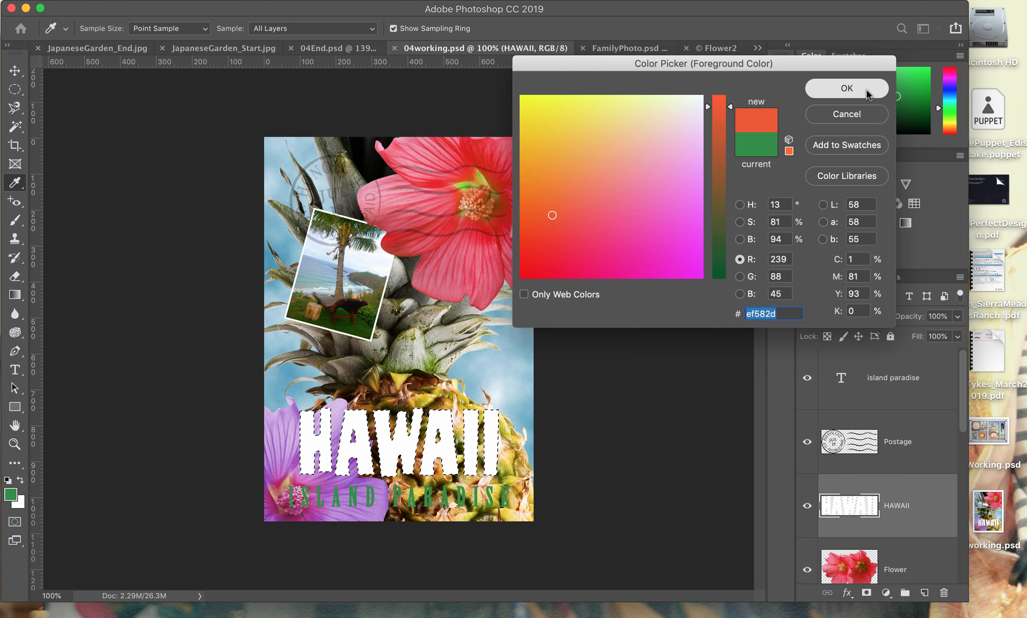
click(815, 88)
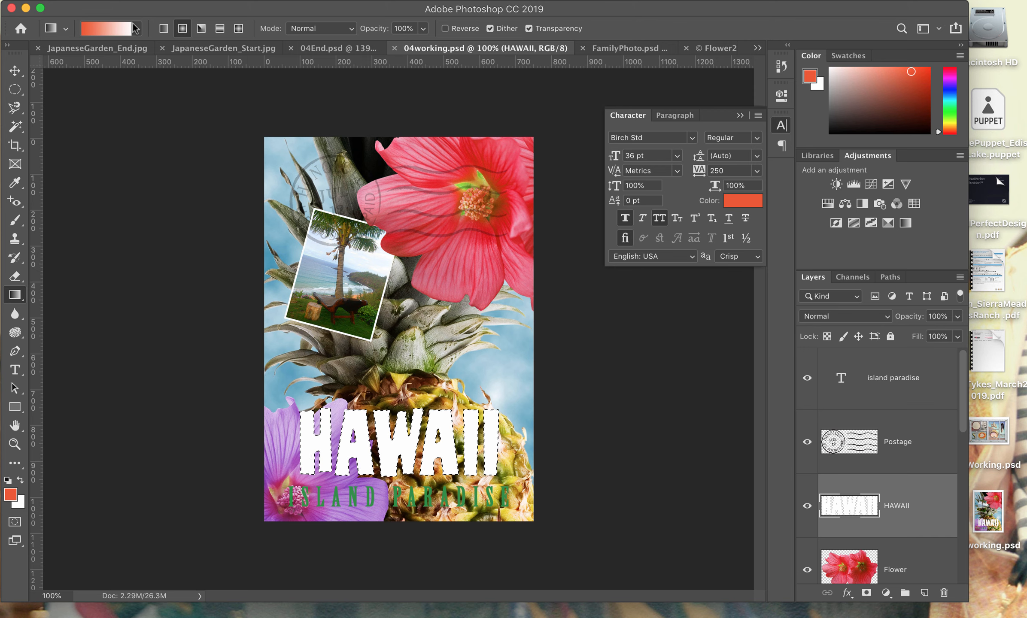
- Fill the selected HAWAII lettering with a linear orange-to-white gradient running from the bottom of the letters to their top
click(66, 30)
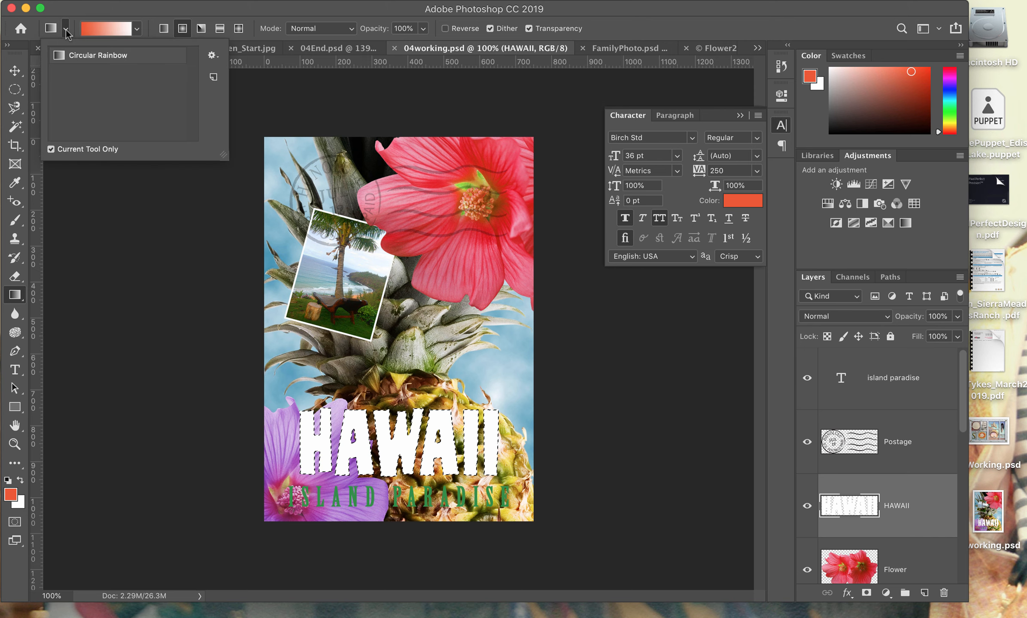
click(66, 30)
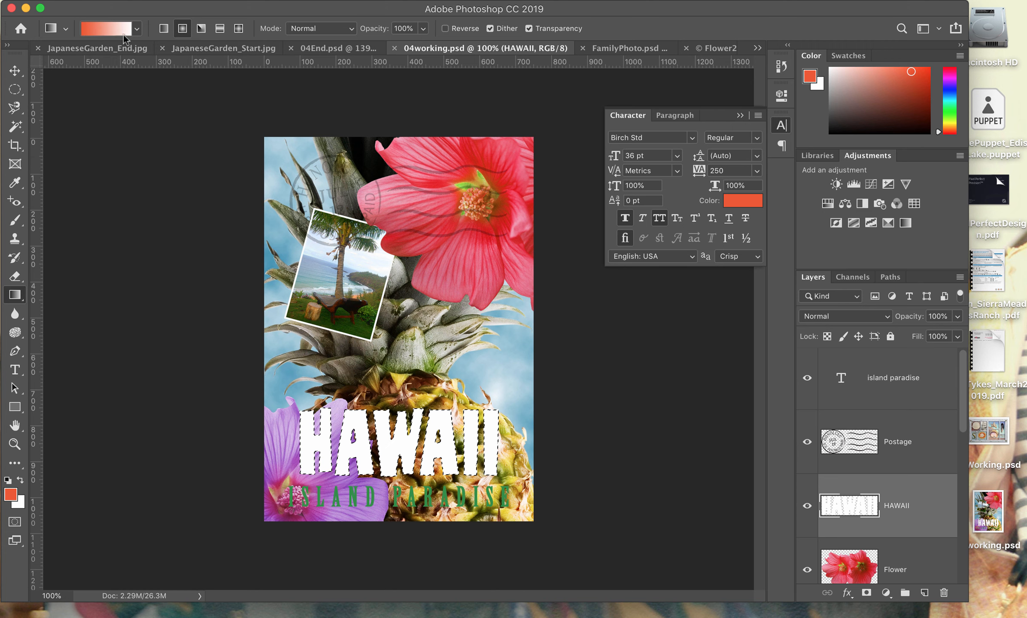
click(136, 29)
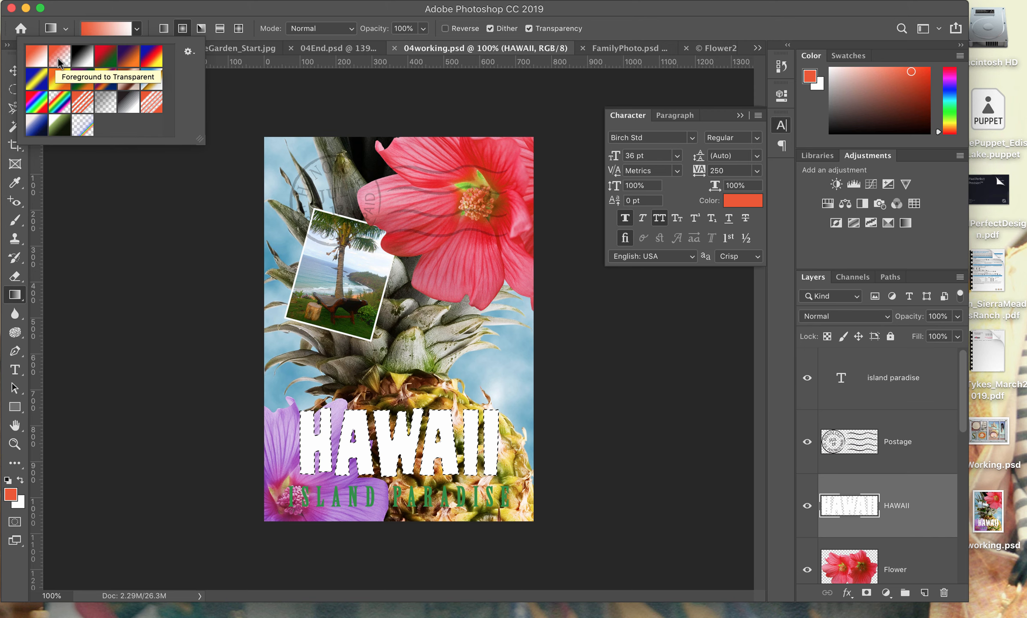
click(163, 30)
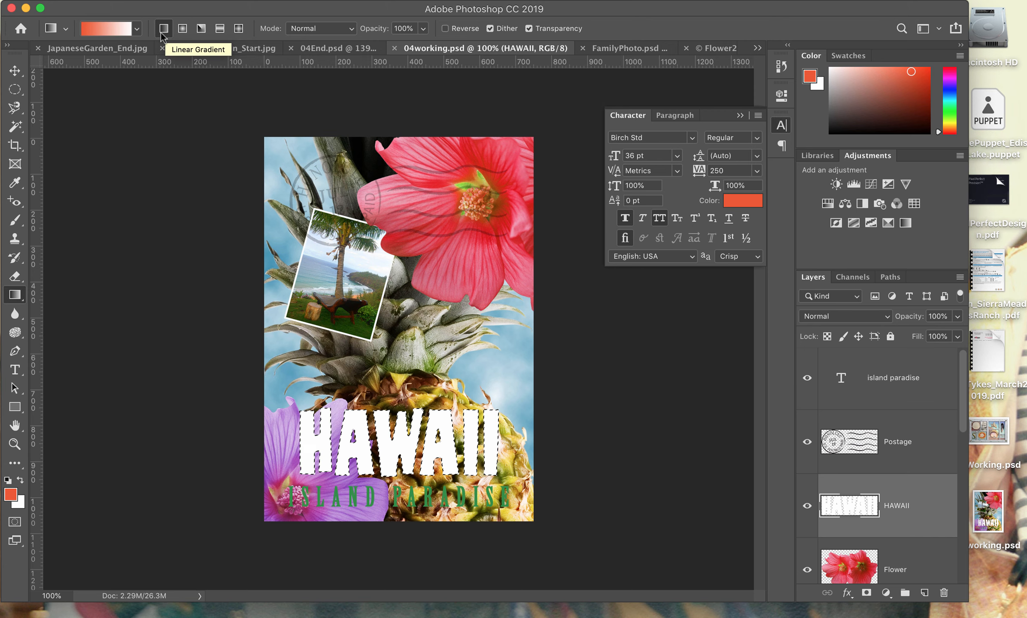
click(136, 30)
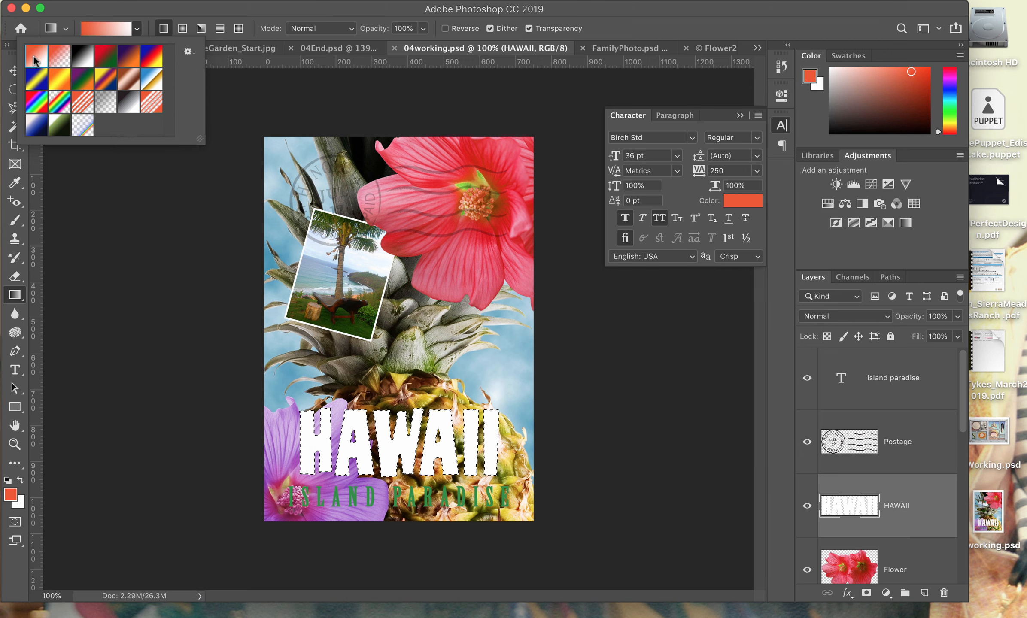
click(651, 21)
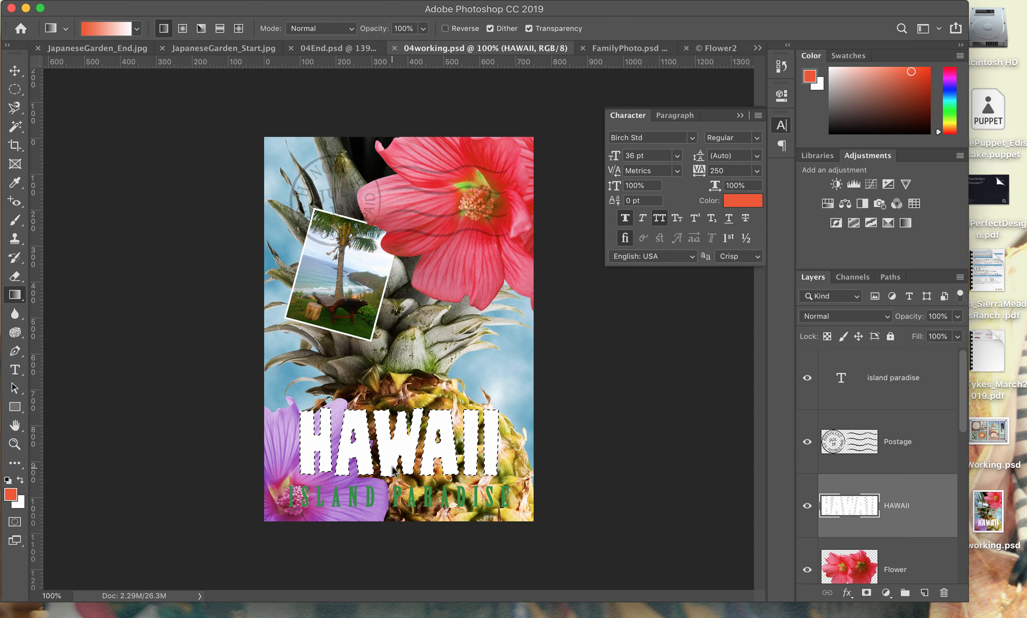
drag(389, 477, 387, 401)
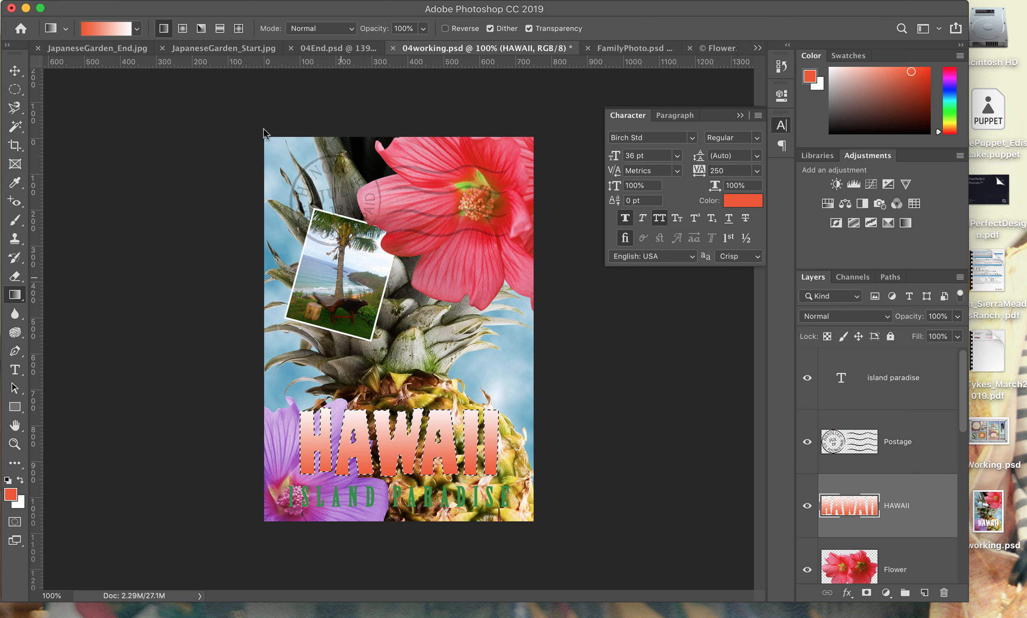
- Deselect the HAWAII lettering and save 04working.psd
click(325, 1)
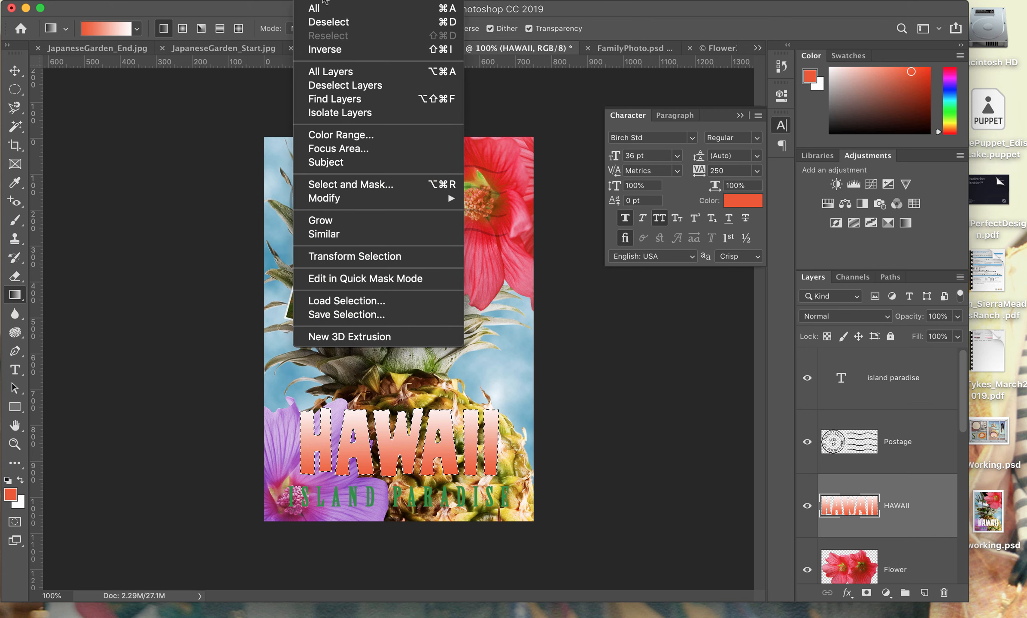
click(325, 22)
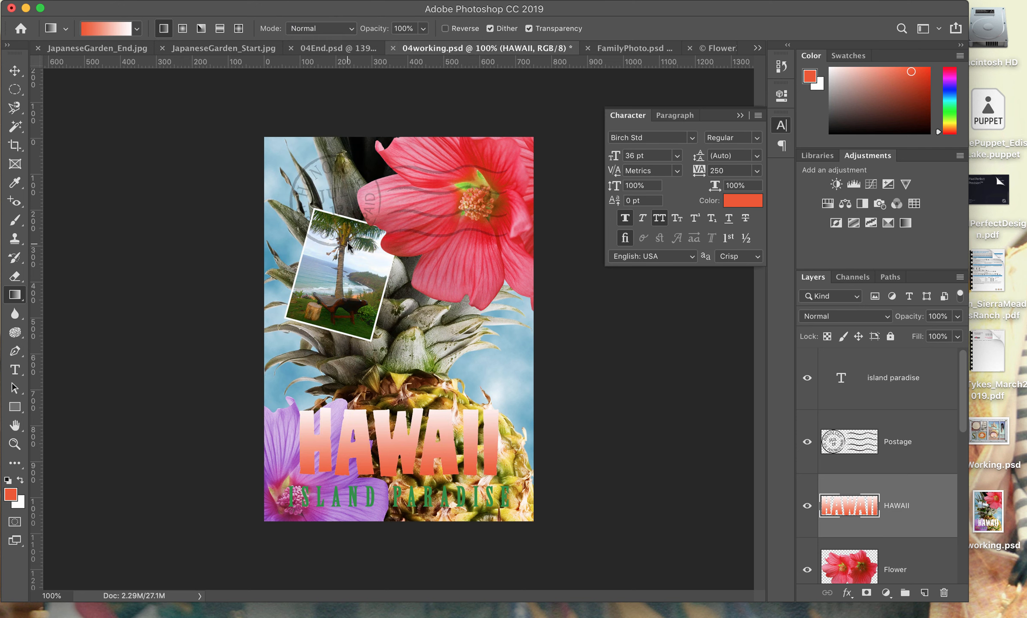
click(156, 1)
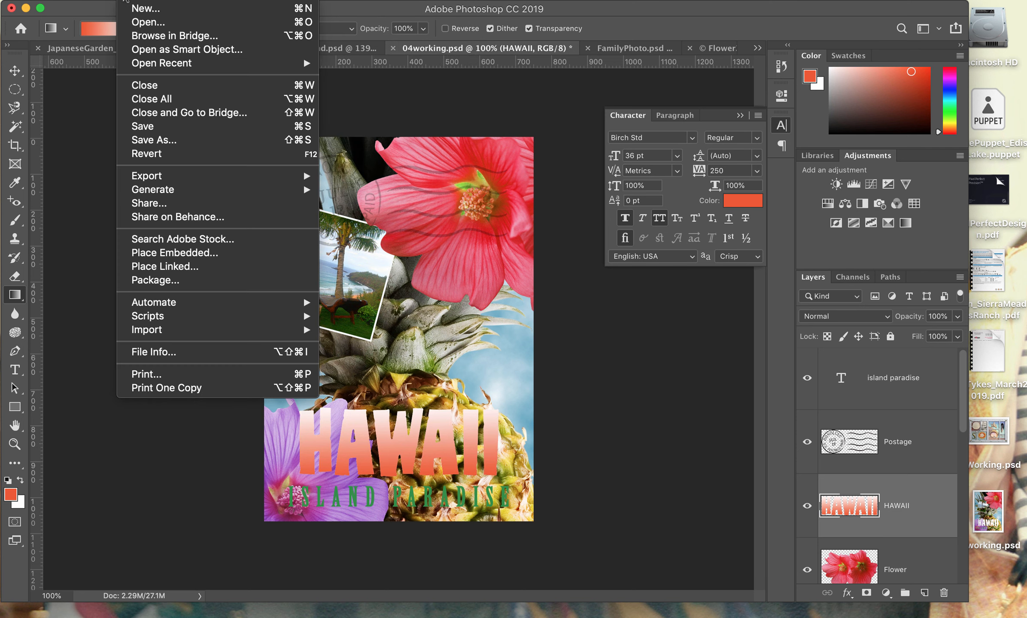
click(158, 128)
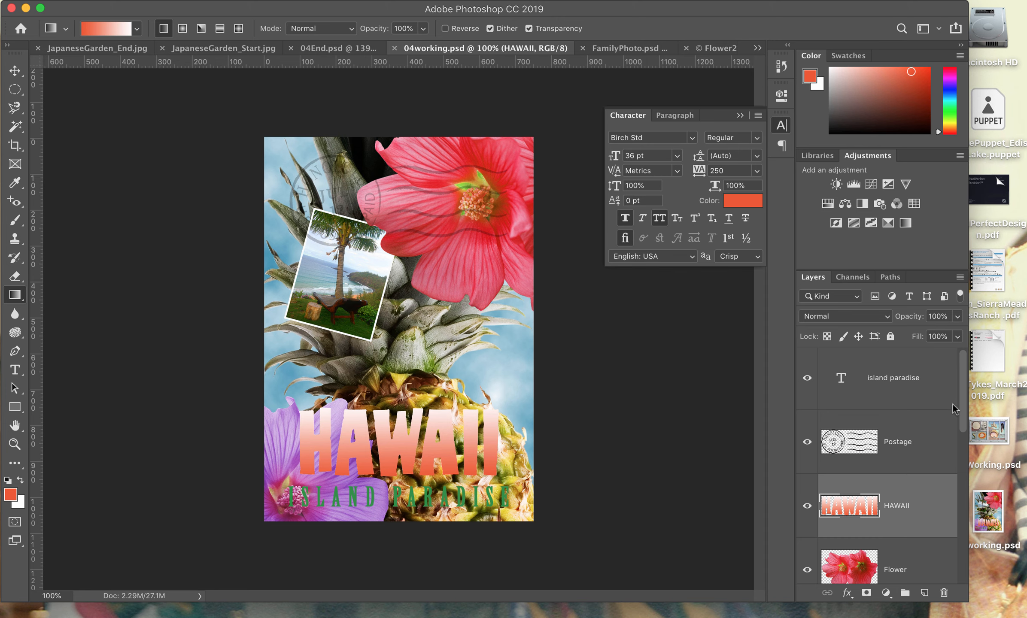
- Add a Drop Shadow layer style to the island paradise text layer, with Multiply blending and 75% opacity
click(905, 390)
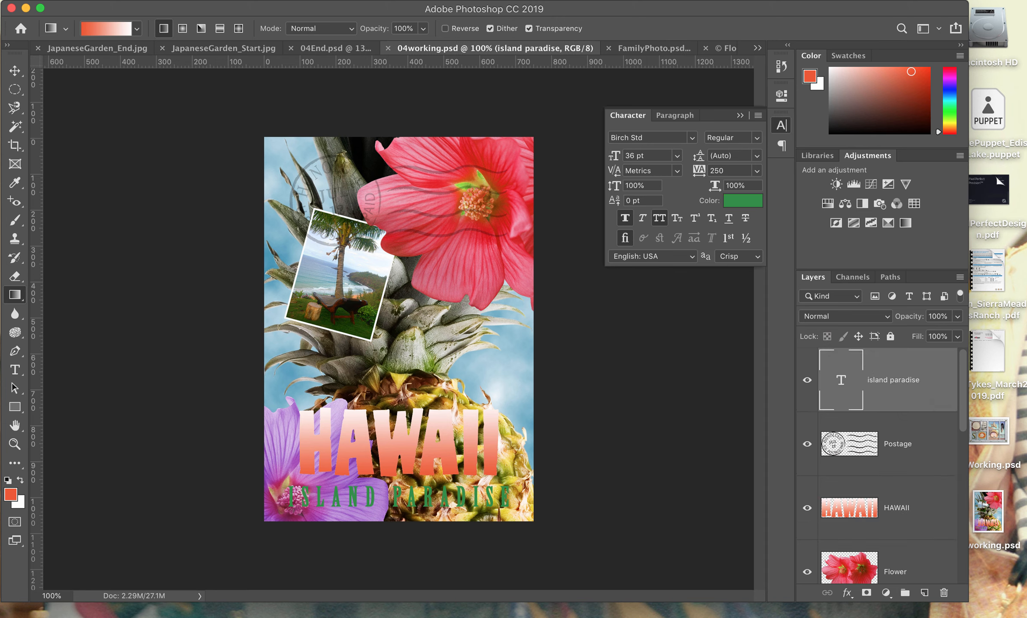
click(233, 0)
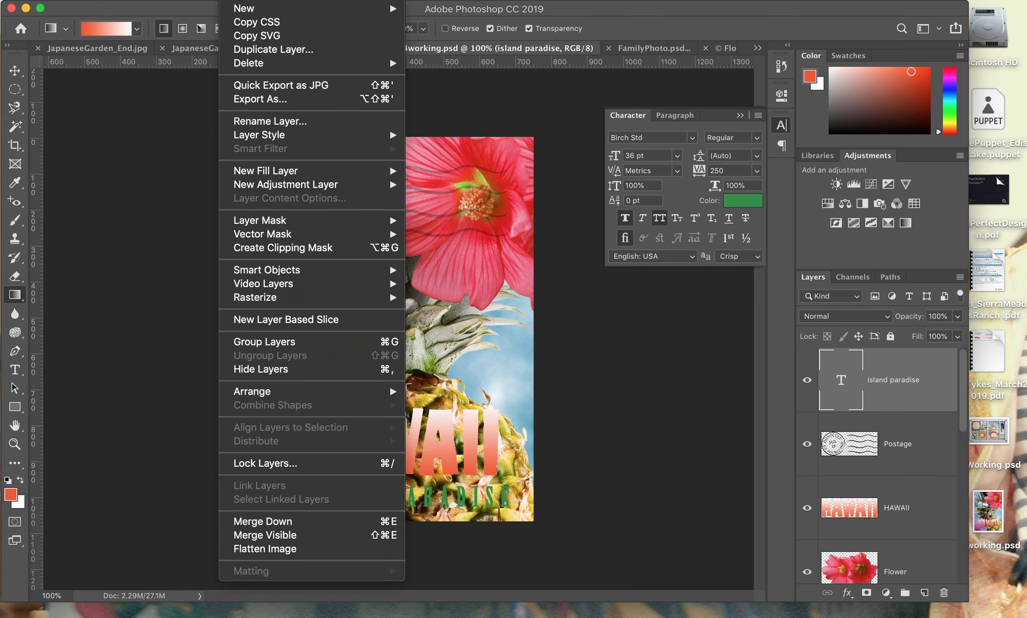
mouse_move(244, 140)
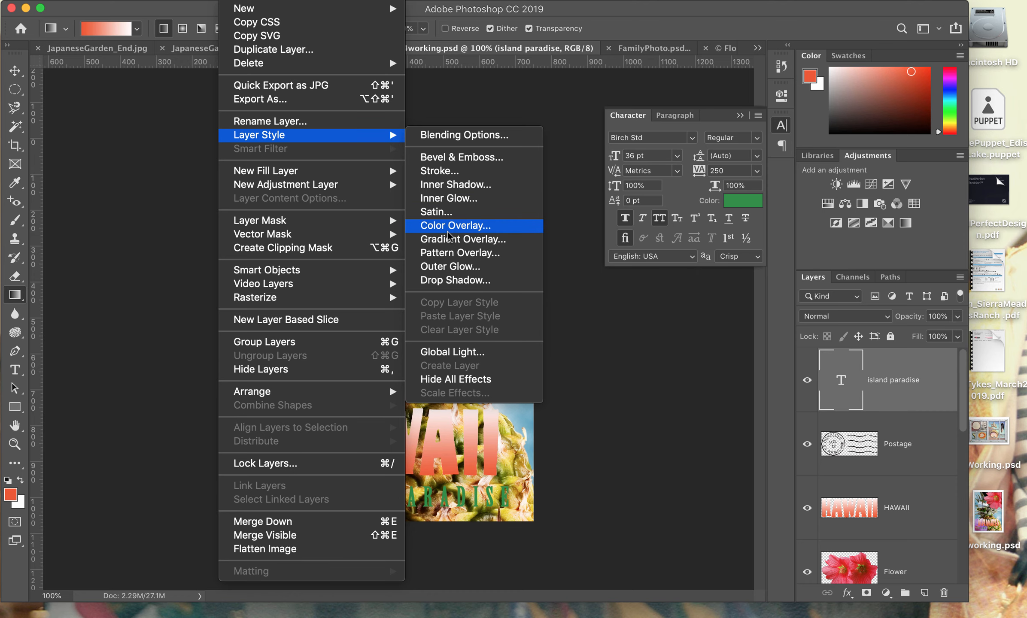
click(447, 280)
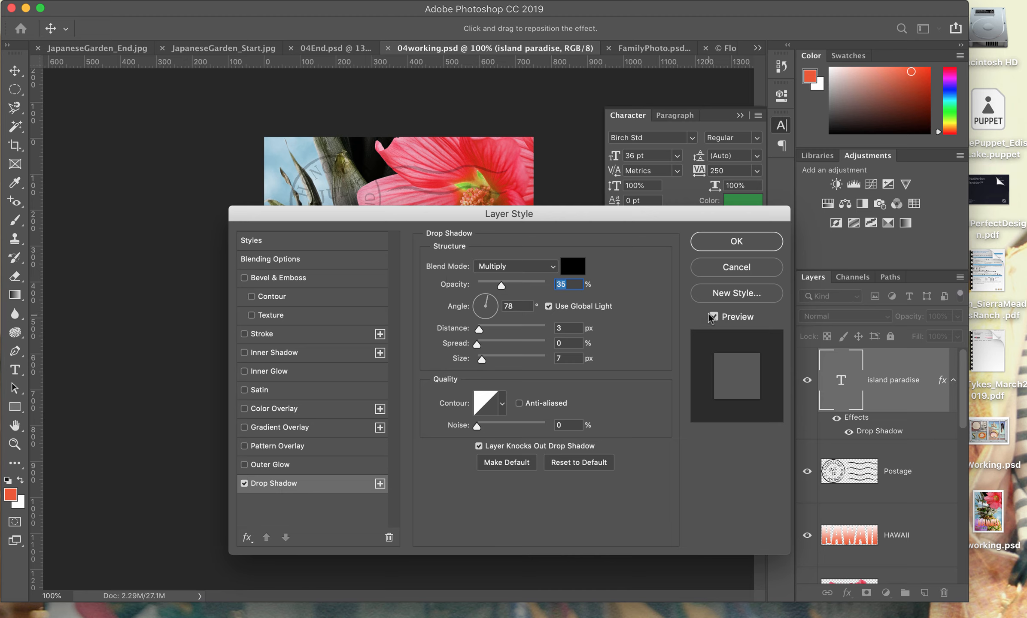
drag(620, 215, 715, 114)
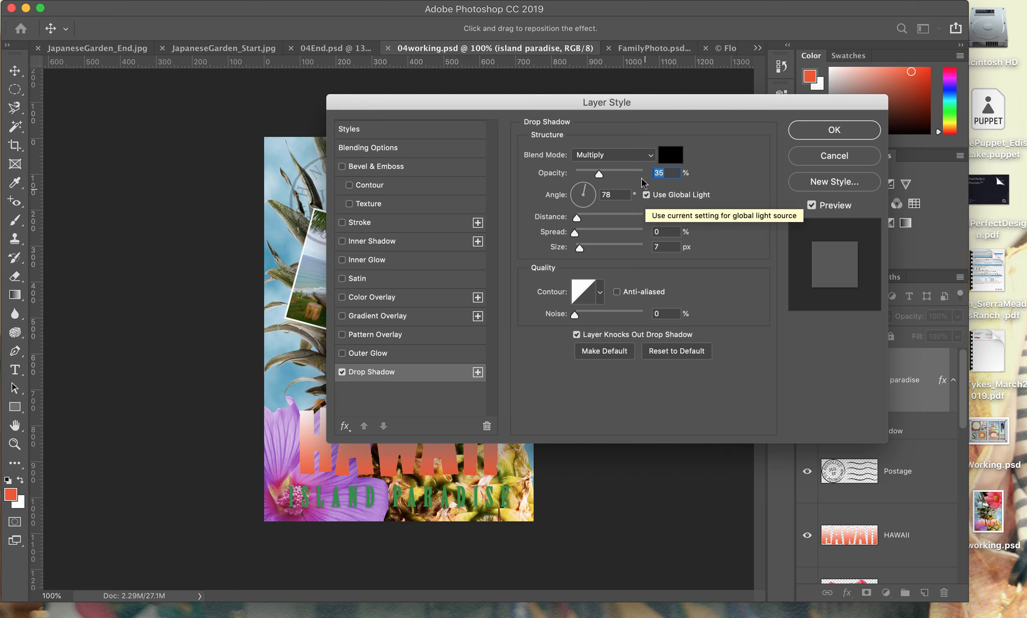
click(652, 156)
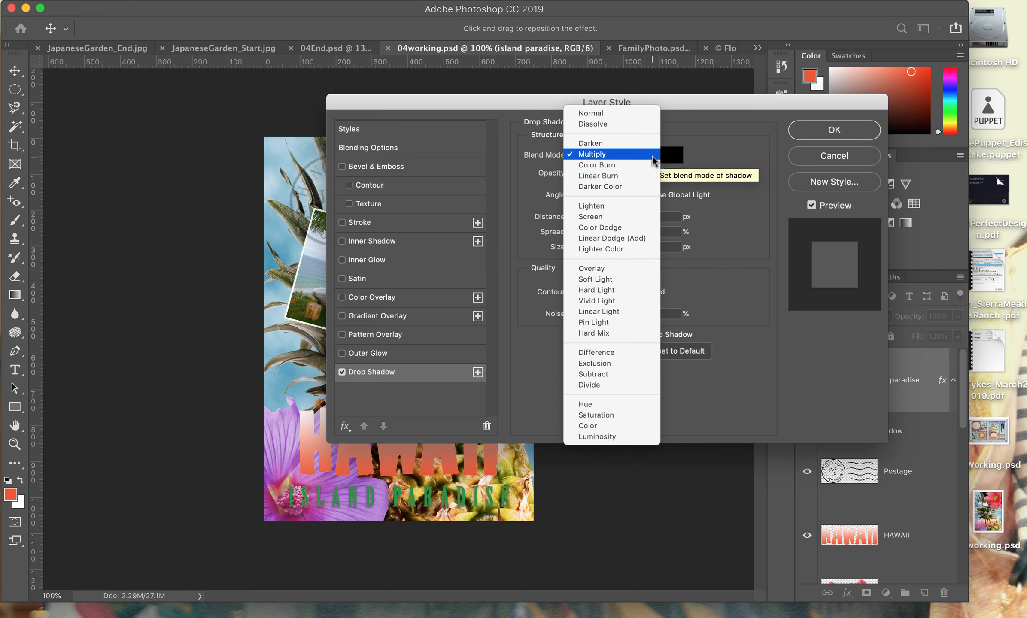
click(640, 158)
drag(609, 179, 599, 177)
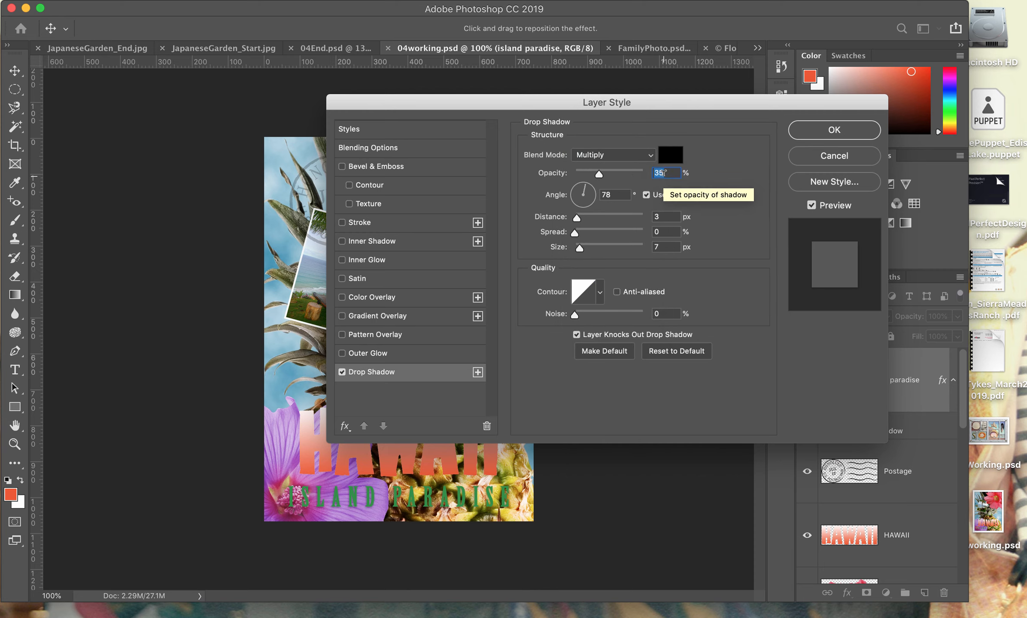
text(75)
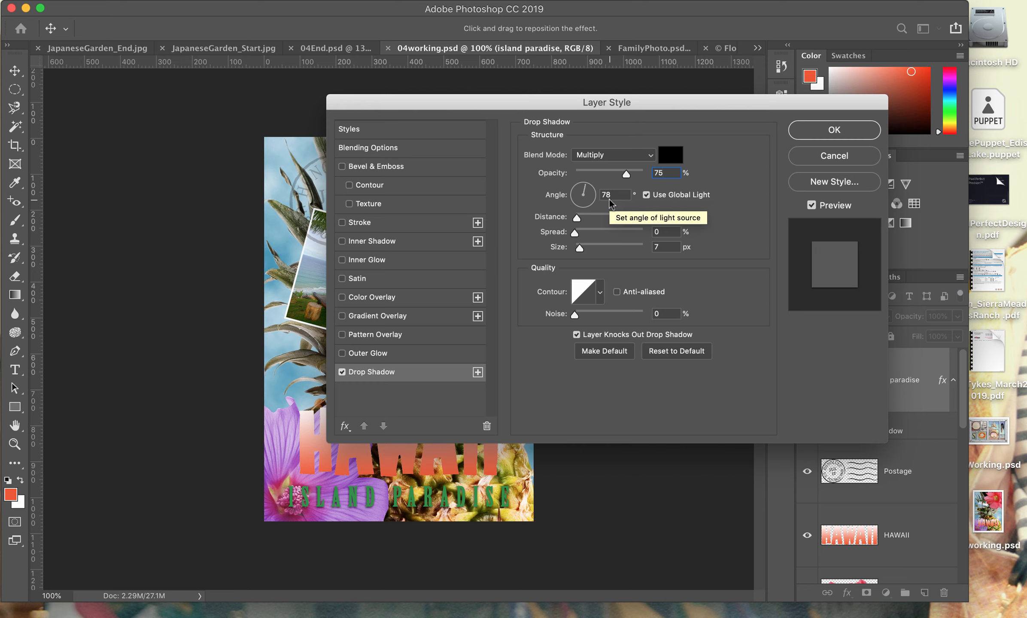
- Set the drop shadow's distance to 5 px, spread to 30% and size to 10 px, and apply the style
drag(667, 215, 652, 218)
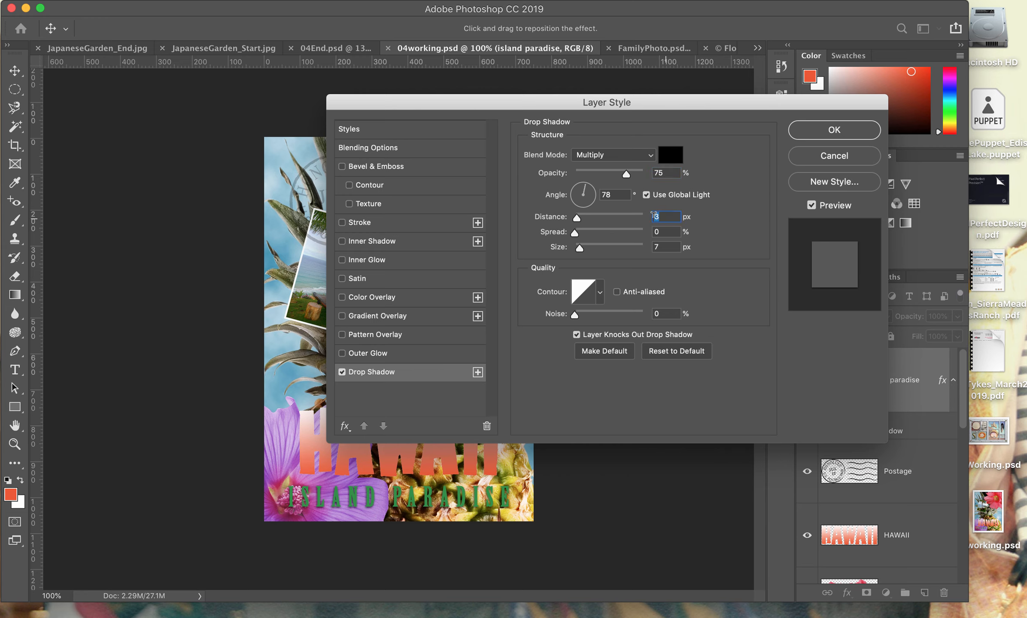
text(5)
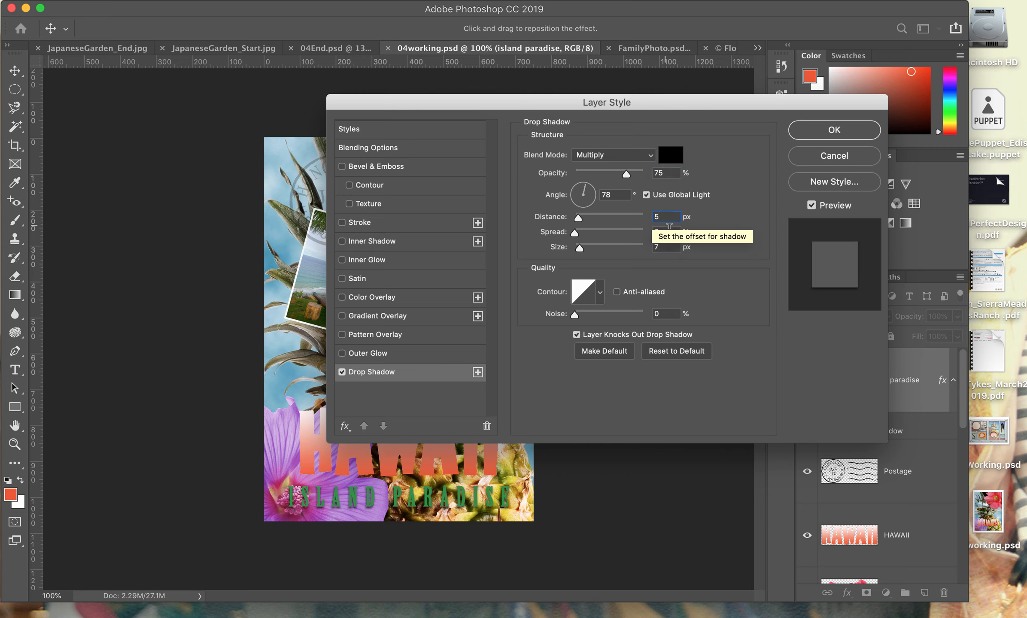
drag(667, 231, 653, 233)
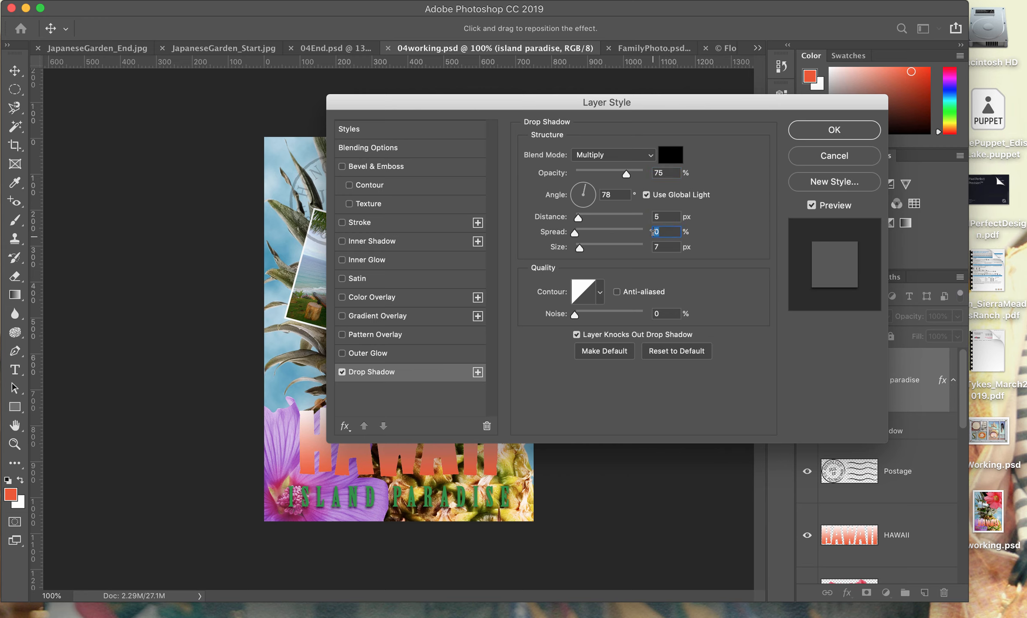
text(30)
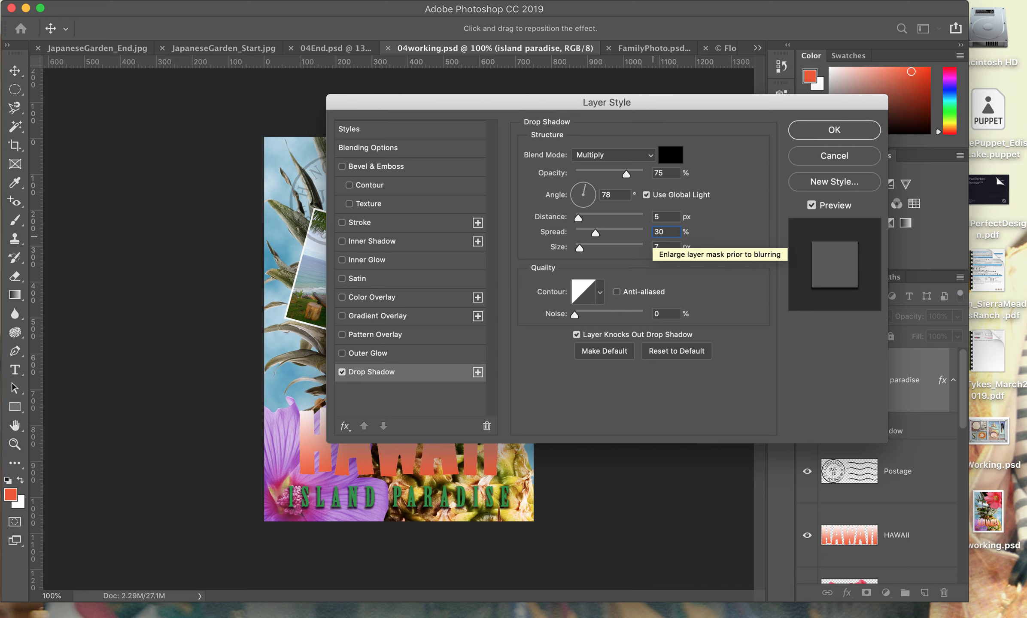
drag(668, 246, 656, 246)
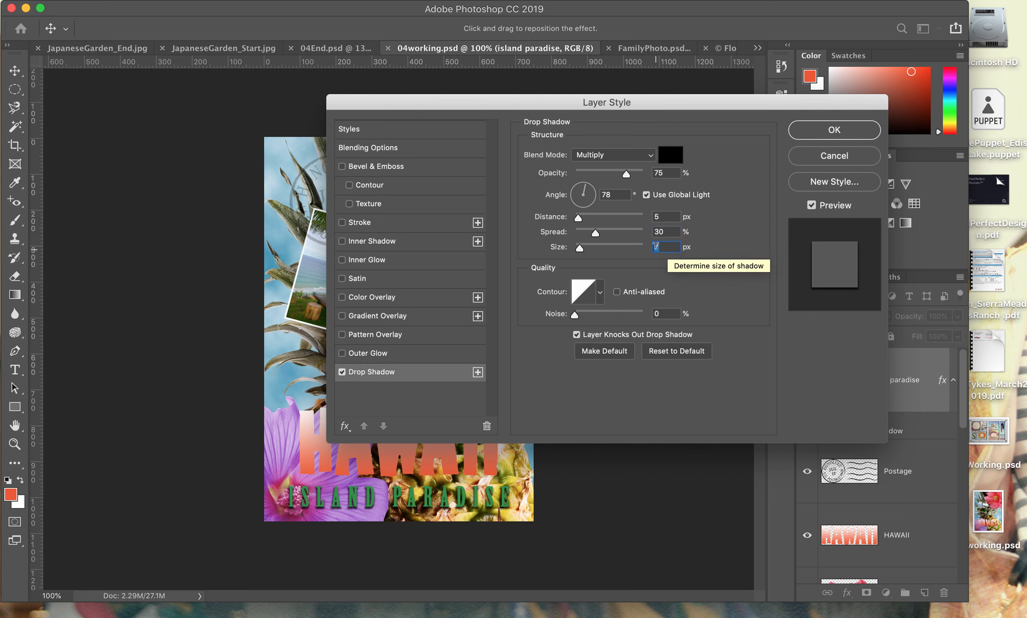
text(10)
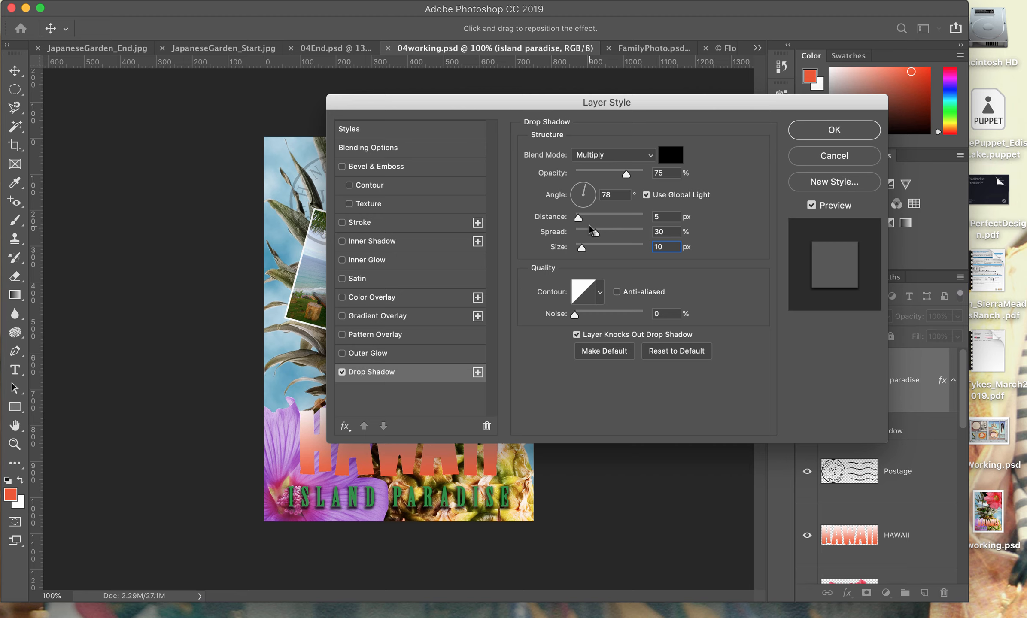
click(822, 131)
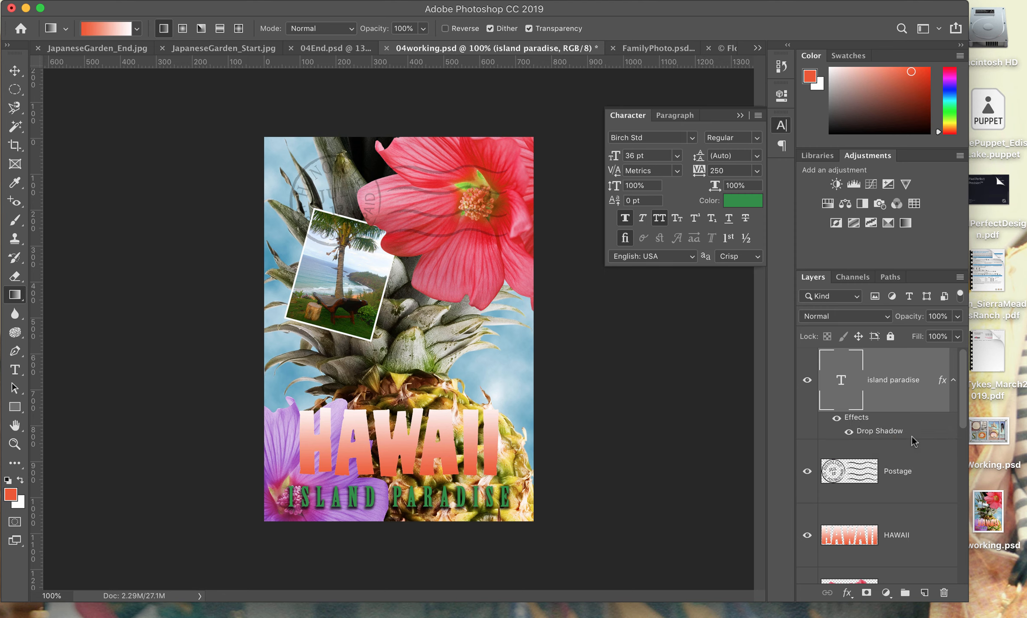
- Copy the Drop Shadow effect from the island paradise layer onto the HAWAII layer
click(847, 431)
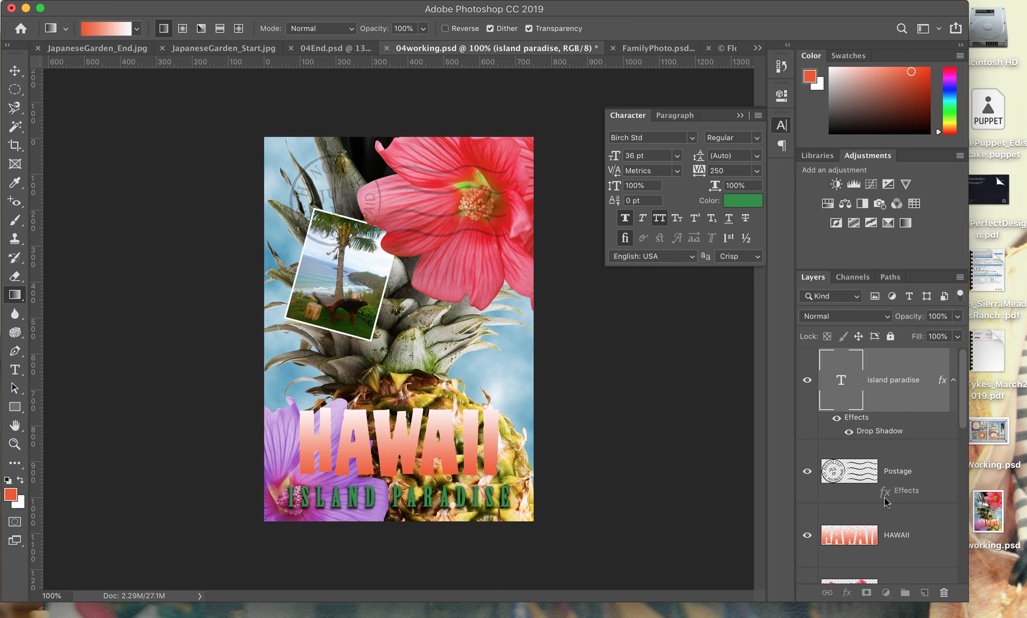
drag(883, 521, 886, 562)
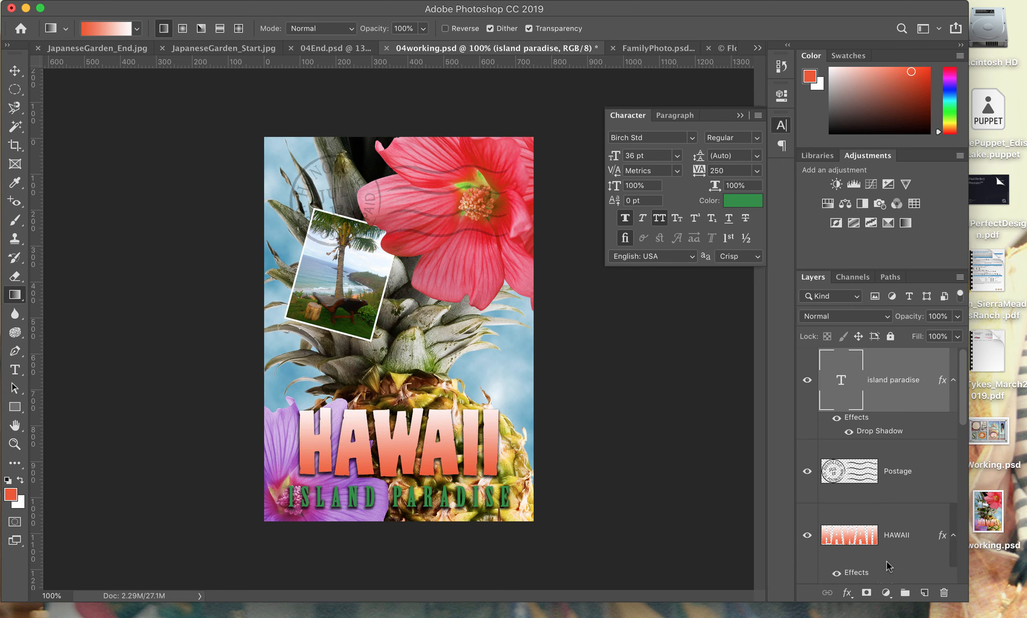
scroll(890, 529, down, 3)
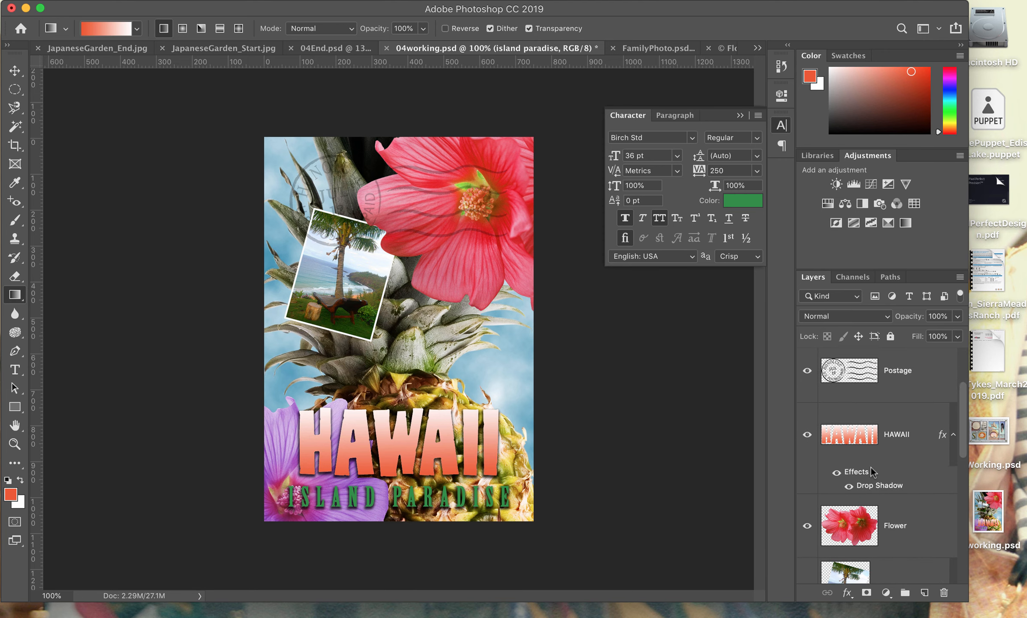
scroll(864, 471, up, 1)
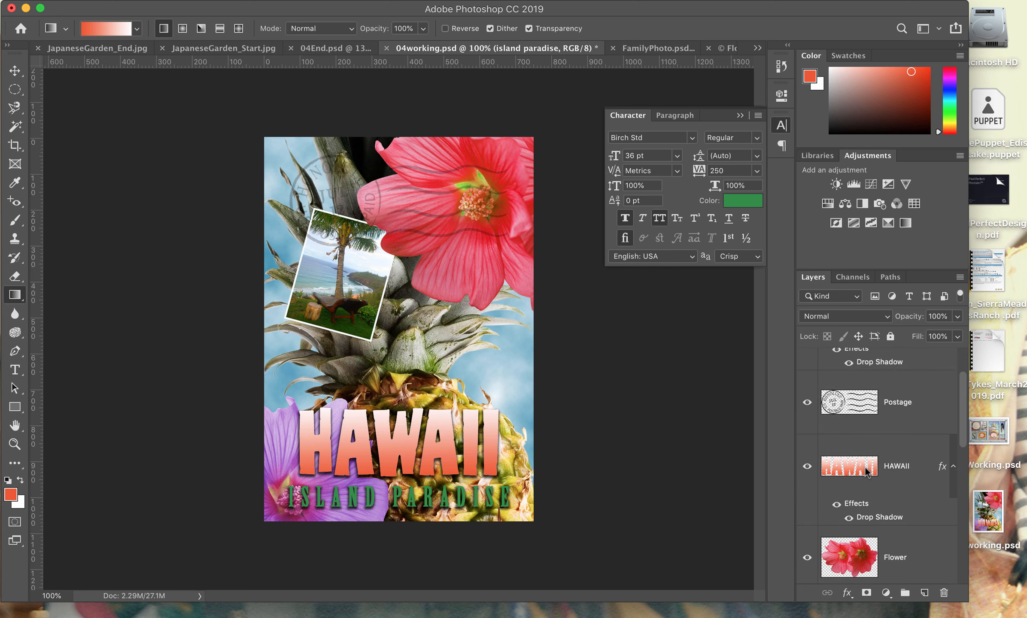
- Add a Stroke layer style to the HAWAII layer with a size of 4 px and an Outside position
scroll(865, 469, up, 1)
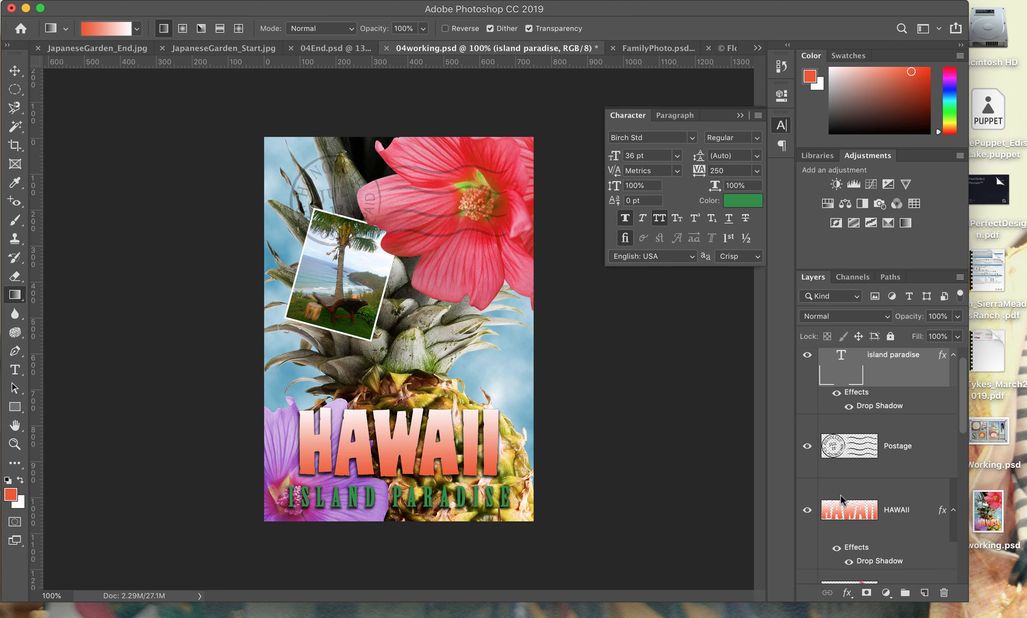
click(916, 498)
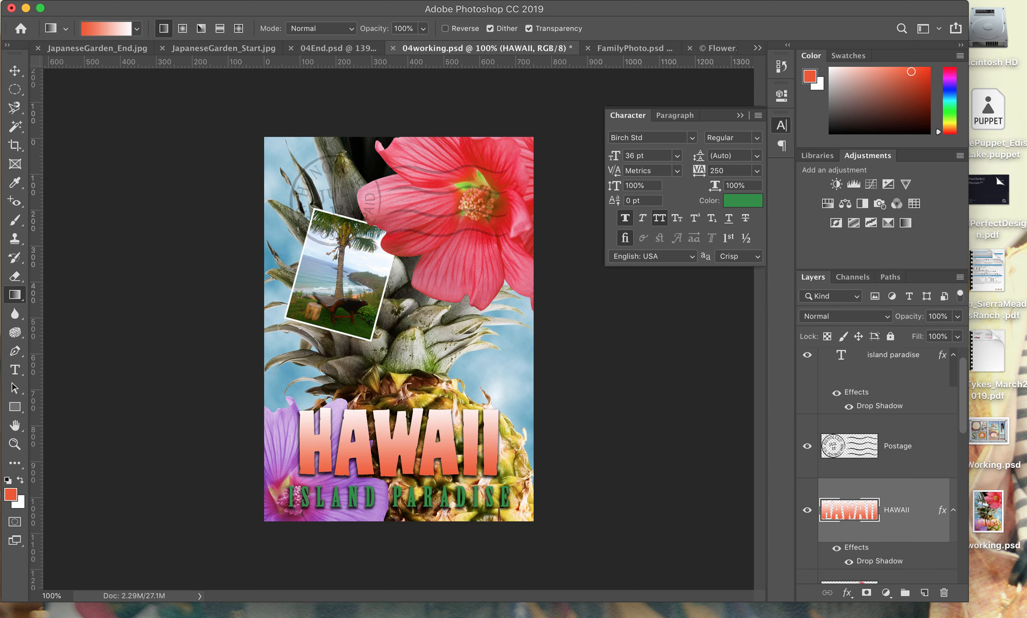
click(244, 0)
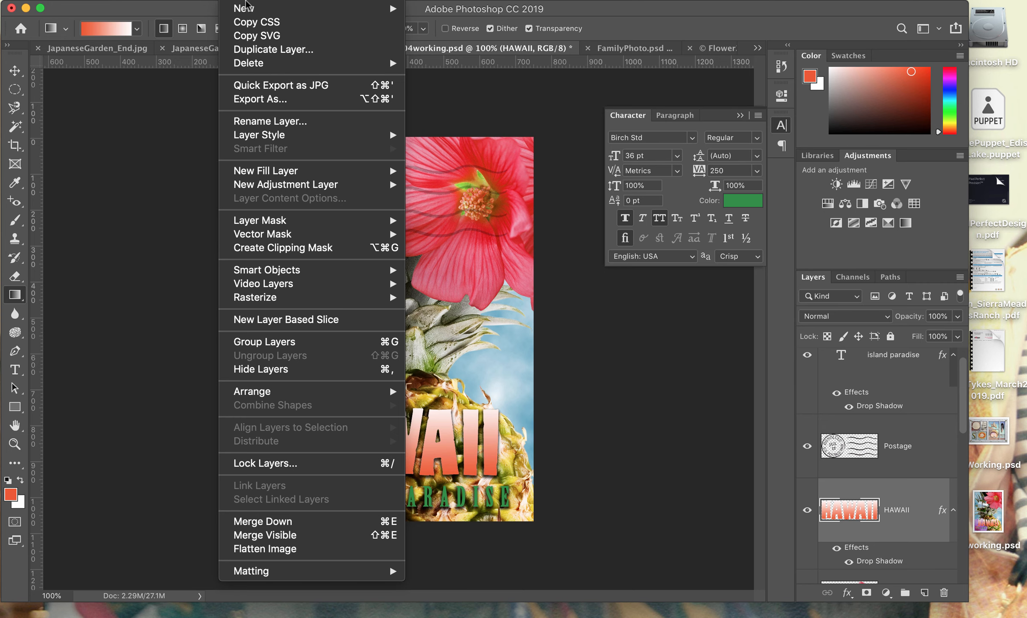
mouse_move(278, 139)
click(913, 525)
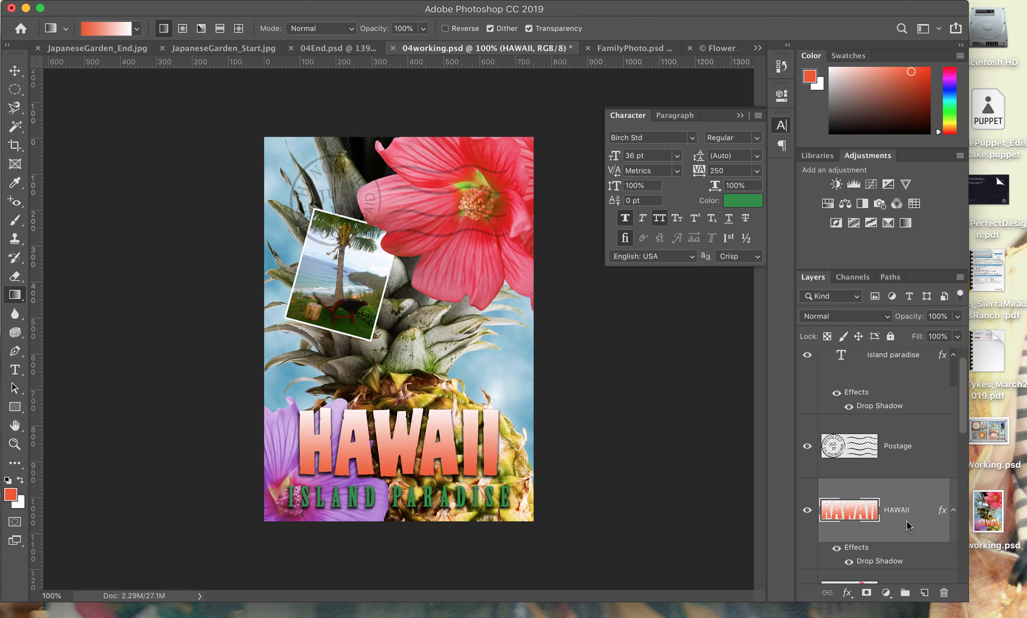
click(847, 593)
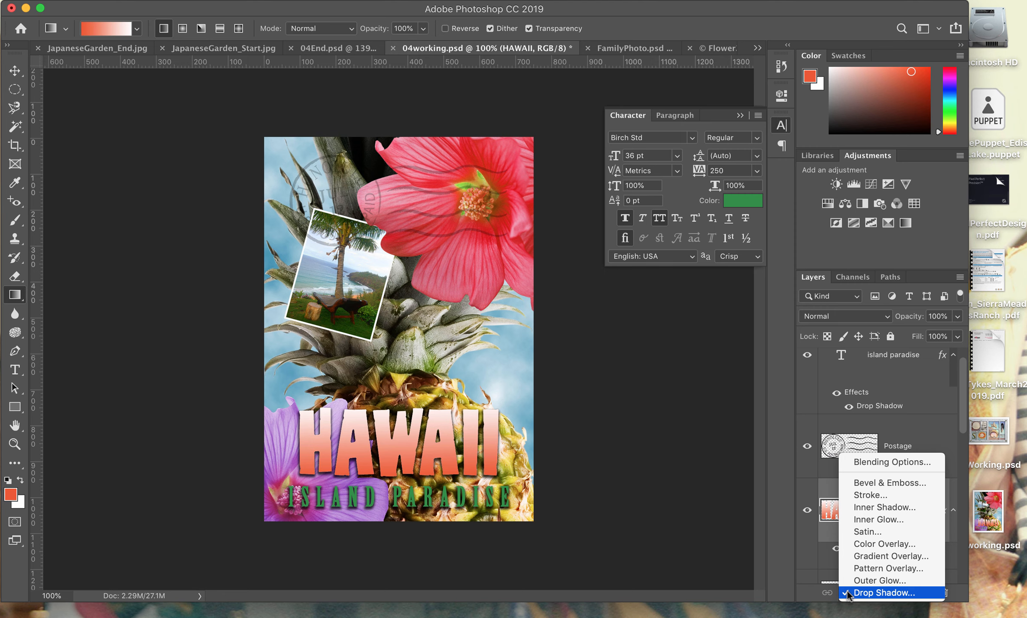
click(871, 495)
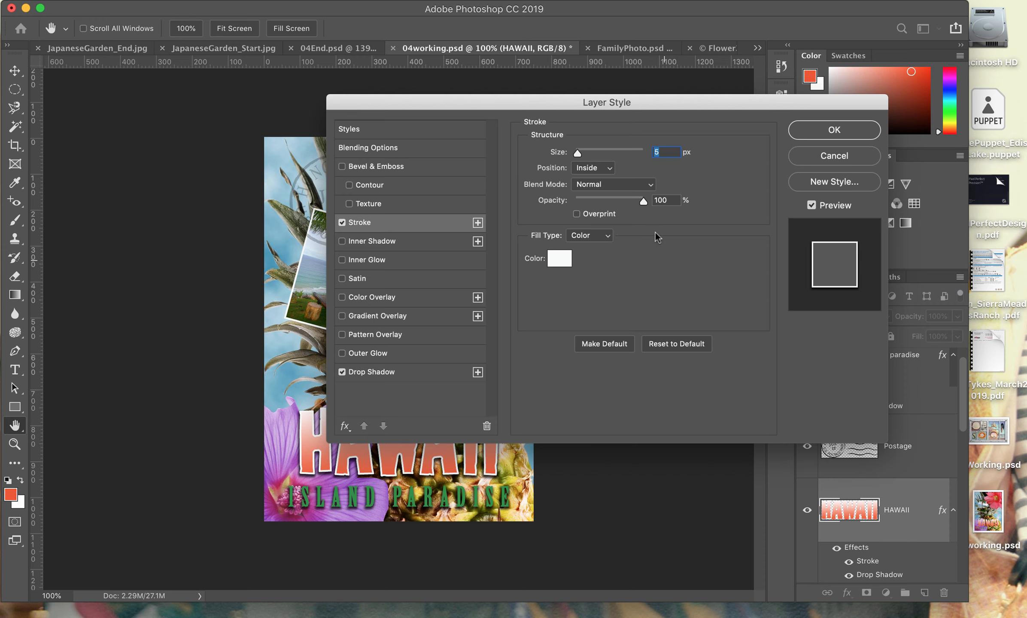
text(4)
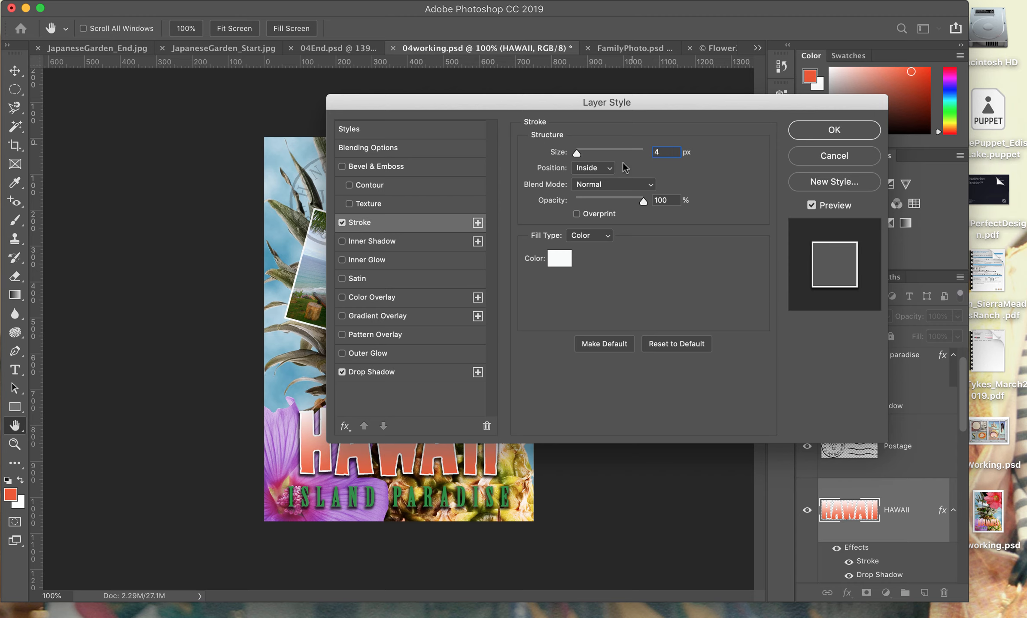
click(609, 169)
click(609, 157)
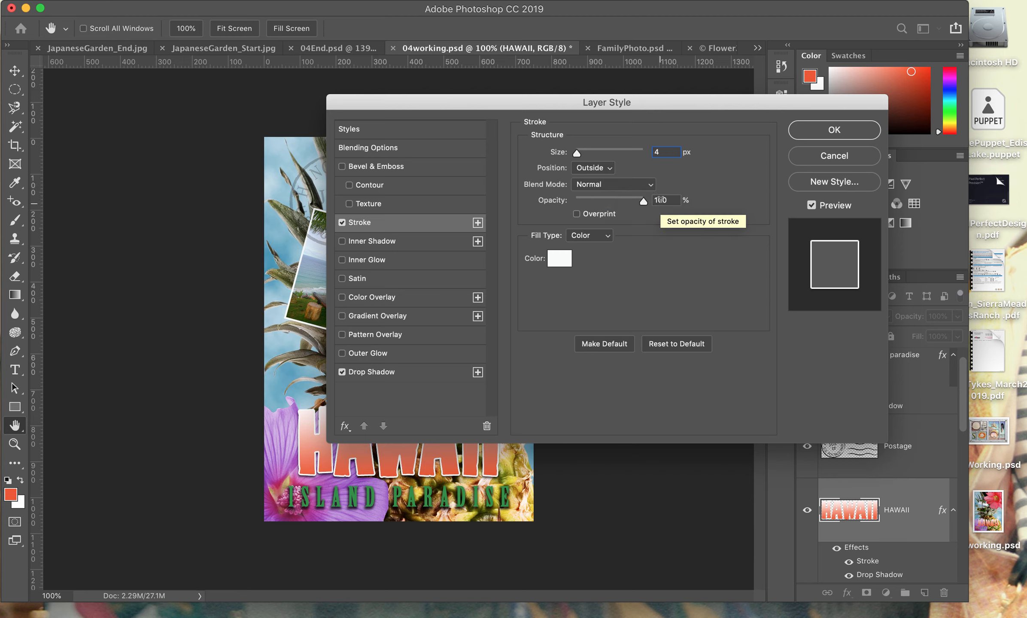
- Set the HAWAII stroke's color to dark green 507f40 and apply the layer style
click(561, 262)
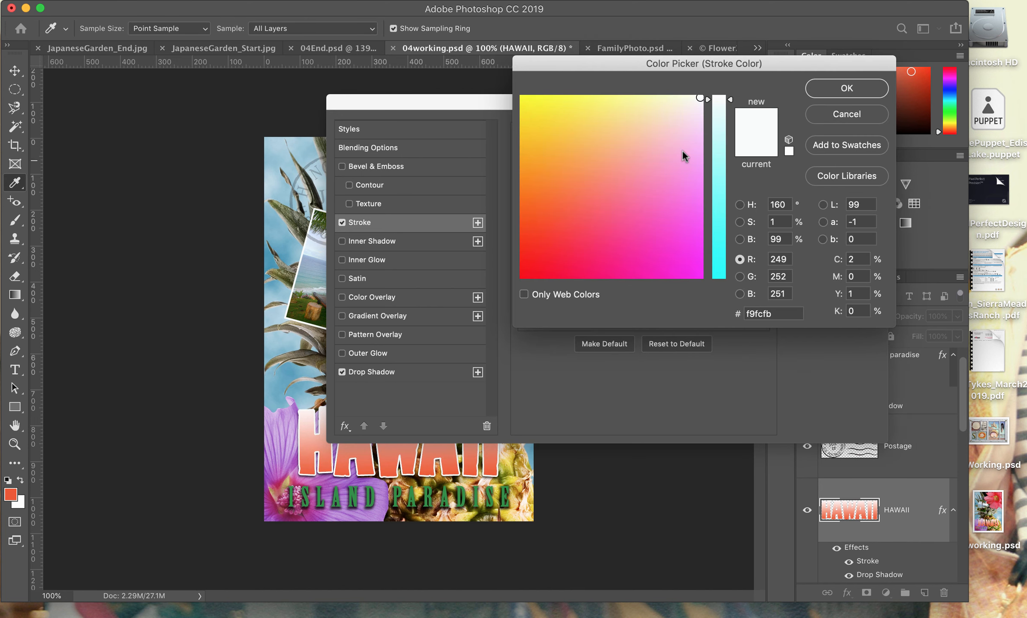
click(676, 172)
click(714, 223)
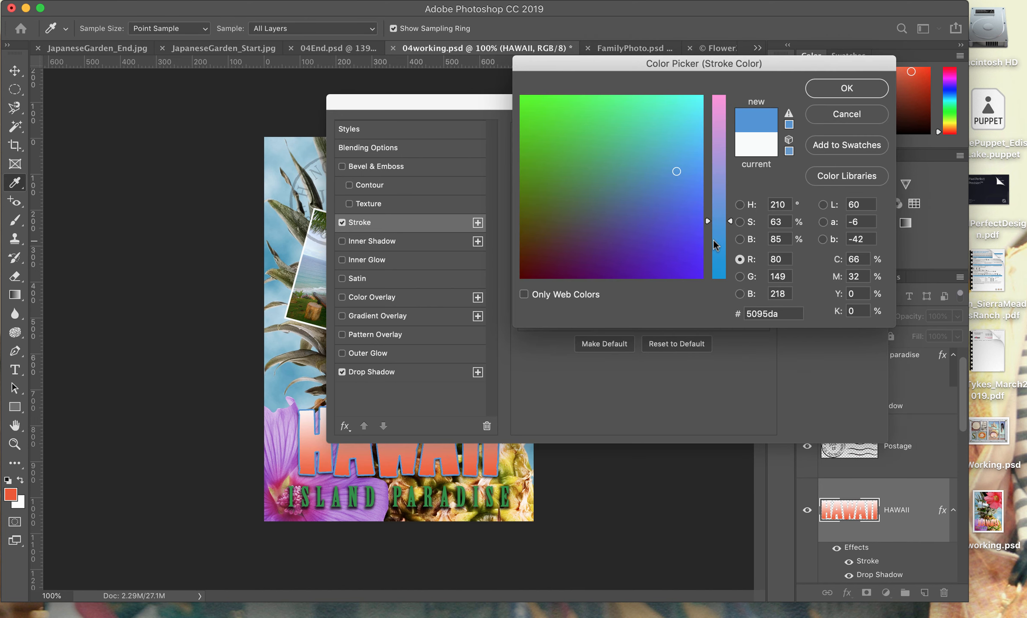
click(571, 159)
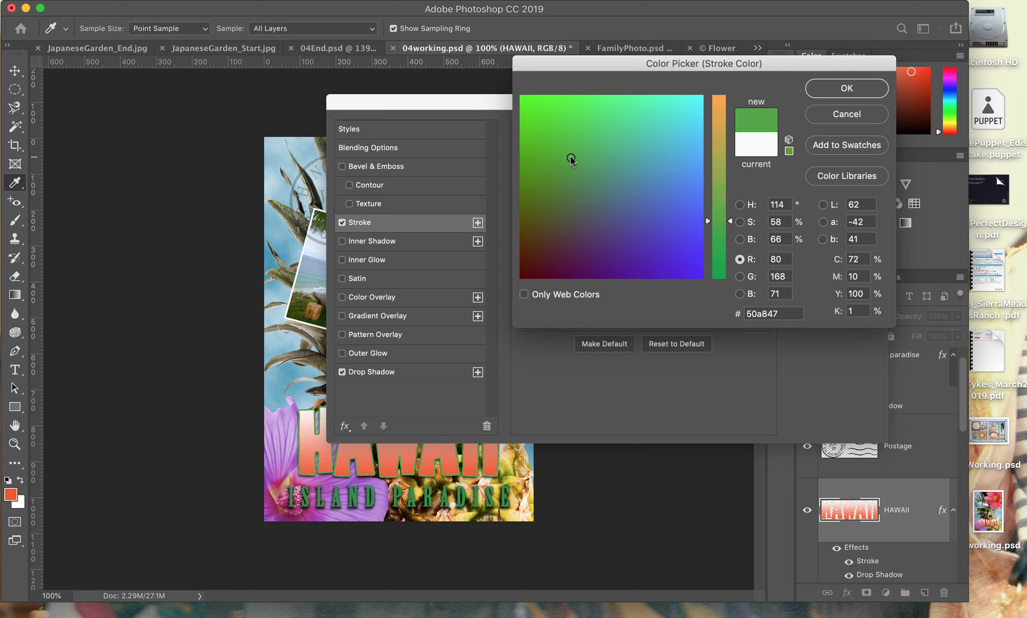
click(566, 188)
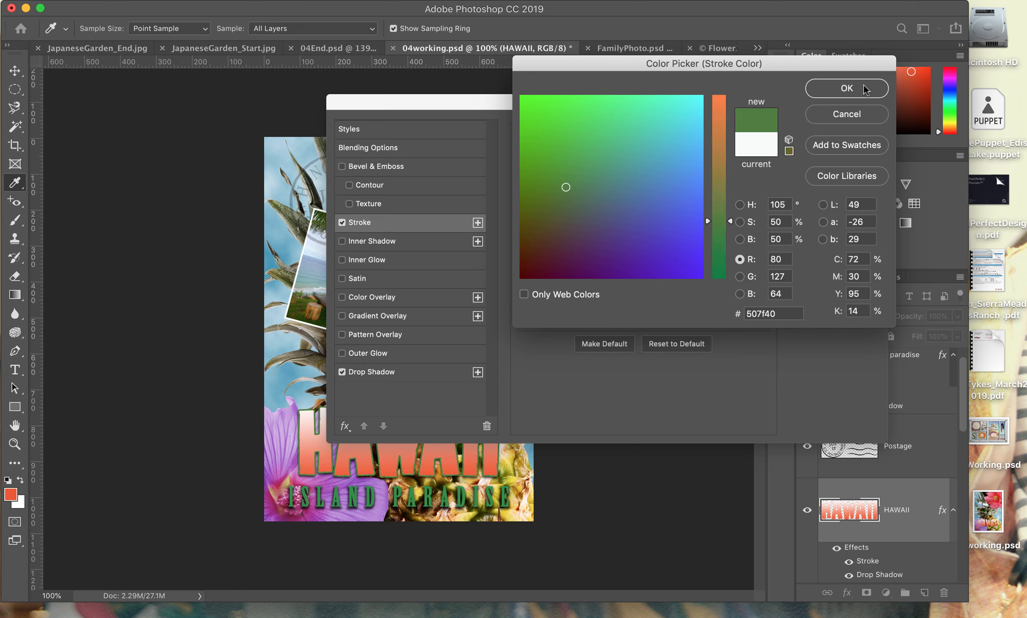
click(847, 88)
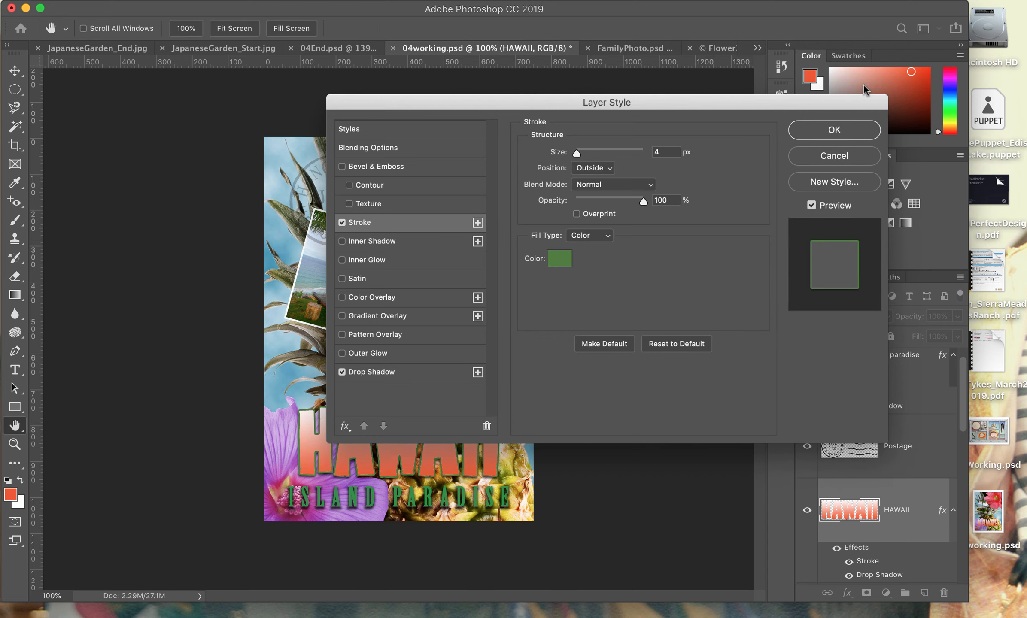
click(833, 131)
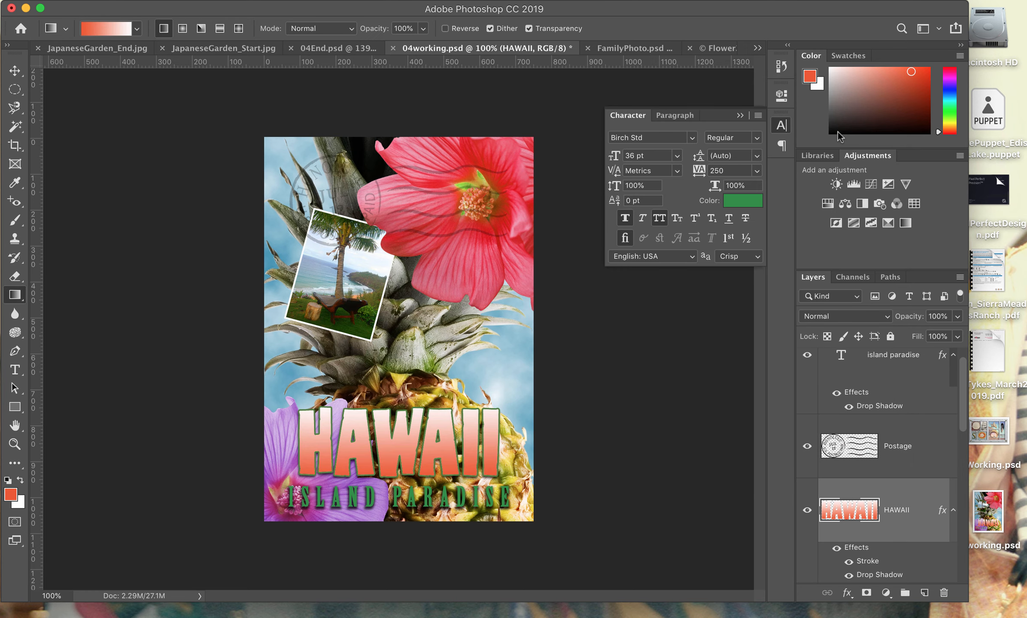
- Add a Drop Shadow layer style to the Flower layer
scroll(916, 424, down, 1)
scroll(914, 424, up, 2)
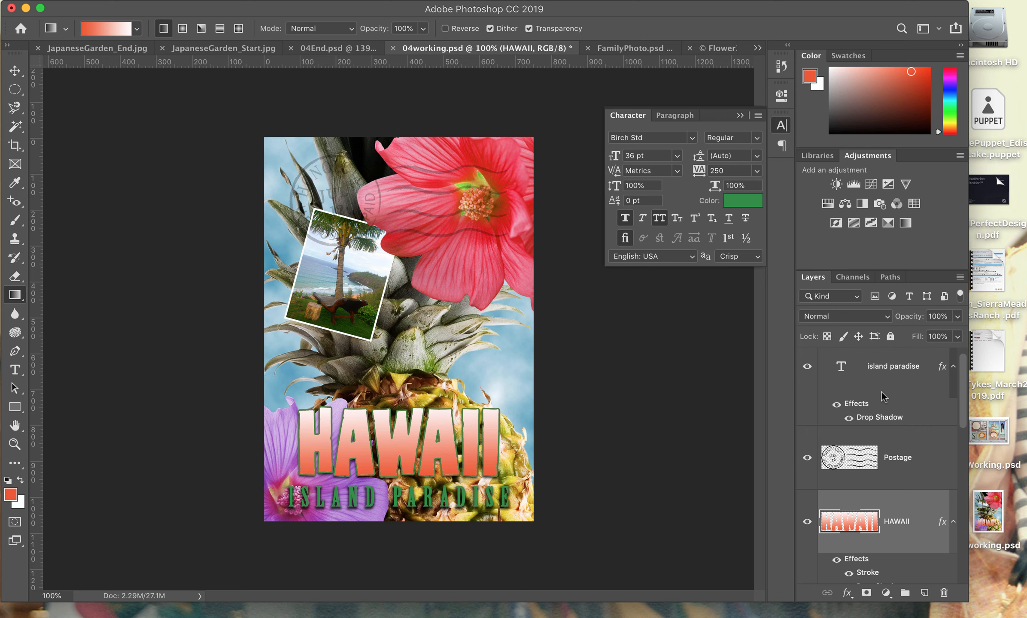
scroll(883, 399, down, 3)
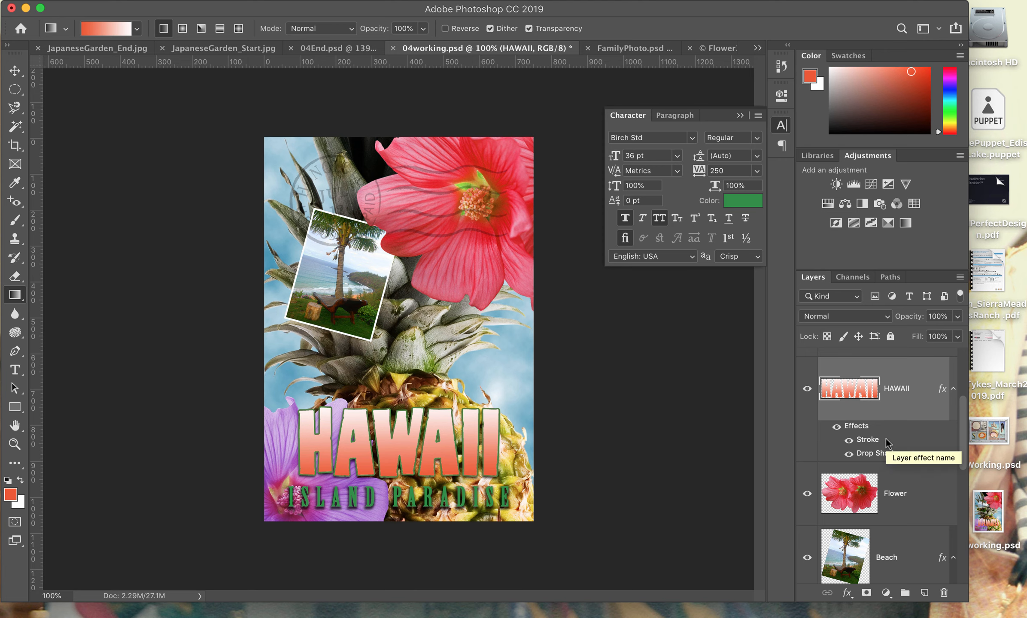
scroll(886, 442, up, 3)
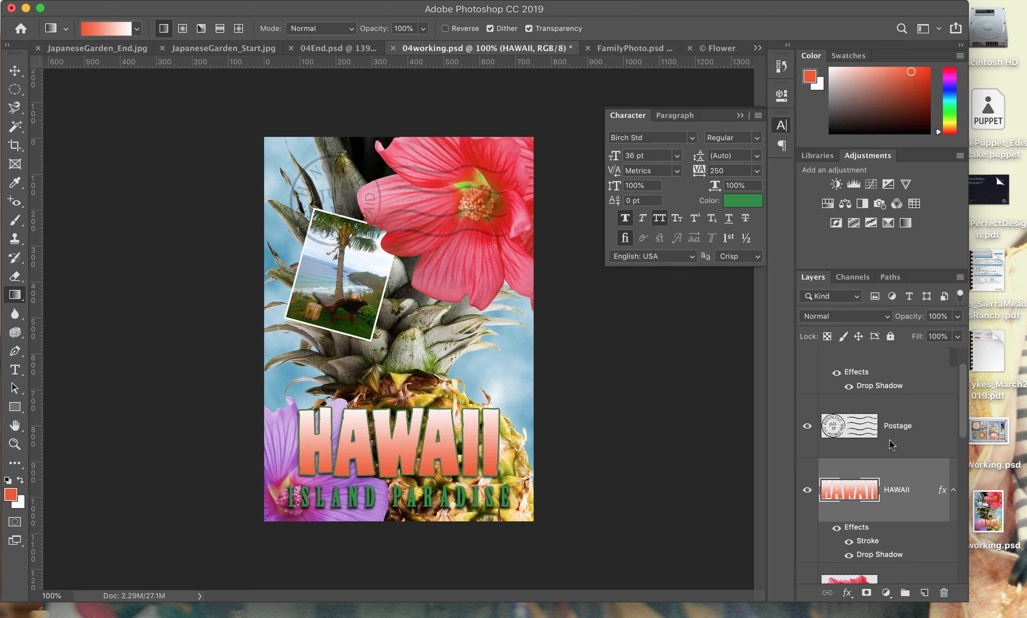
scroll(891, 444, down, 3)
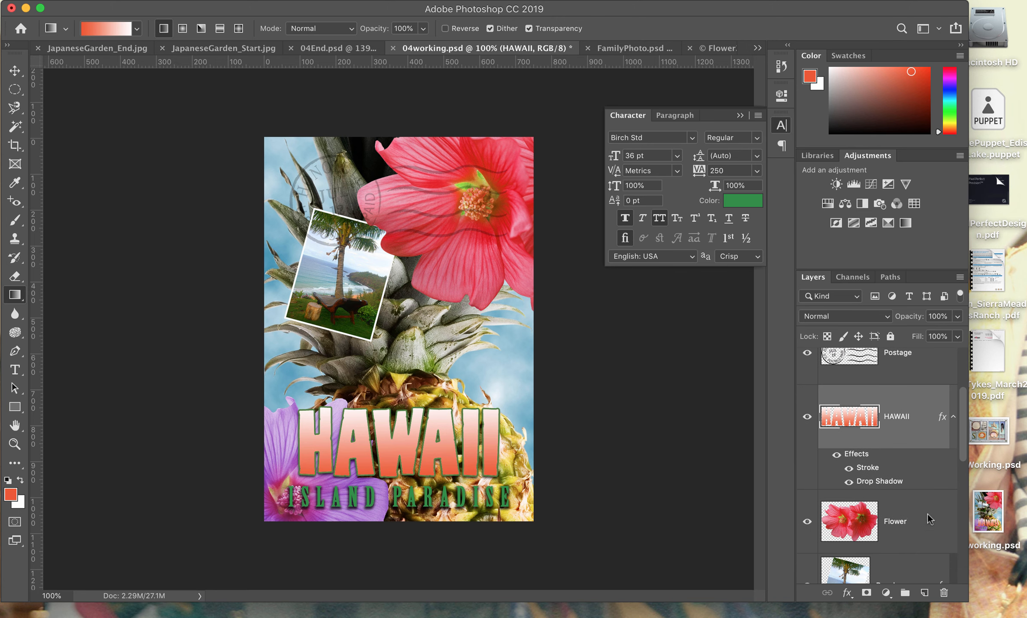
click(929, 519)
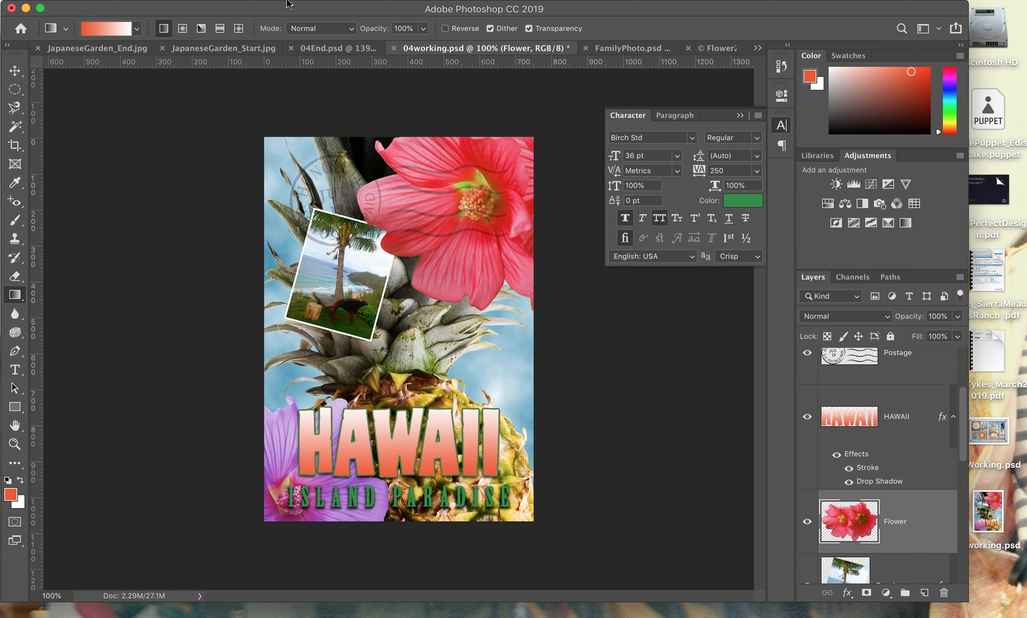
click(239, 1)
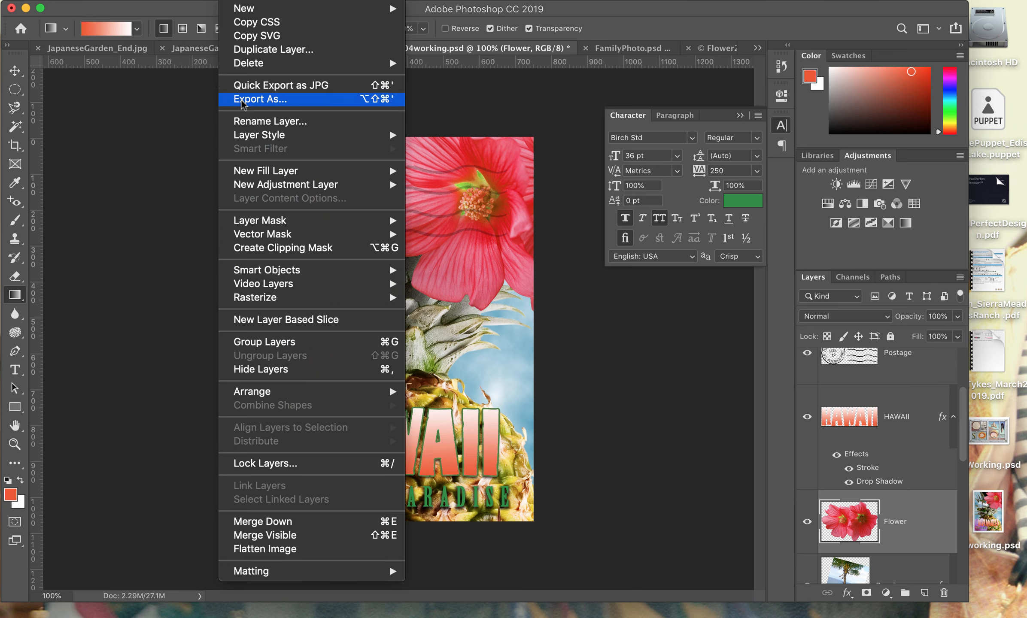
mouse_move(255, 136)
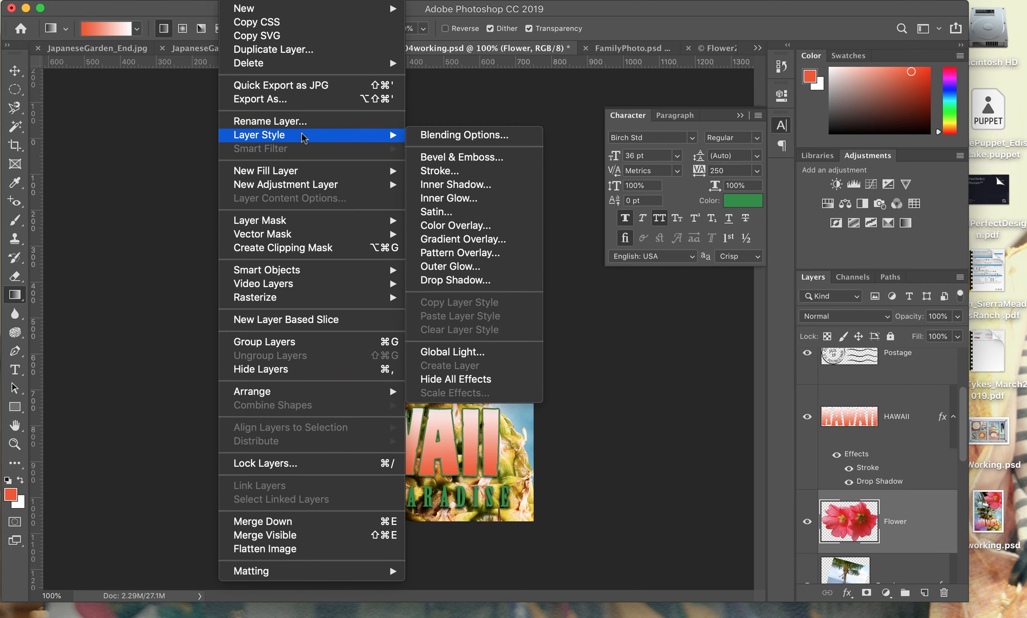
click(458, 280)
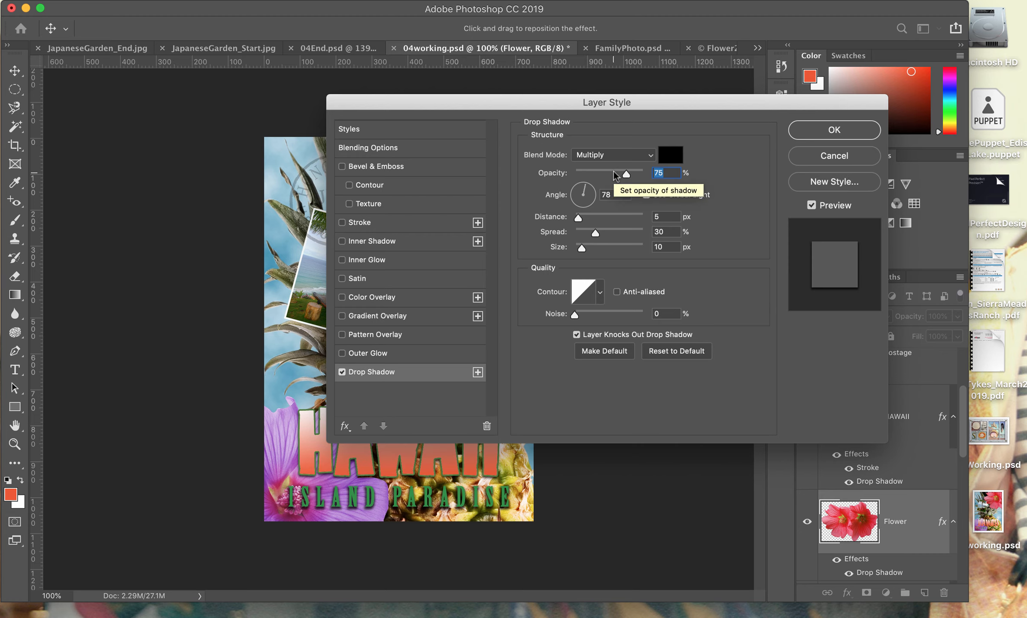
- Set the Flower drop shadow's opacity to 60%, distance to 13 px and spread to 9%, keeping the artwork in view
text(60)
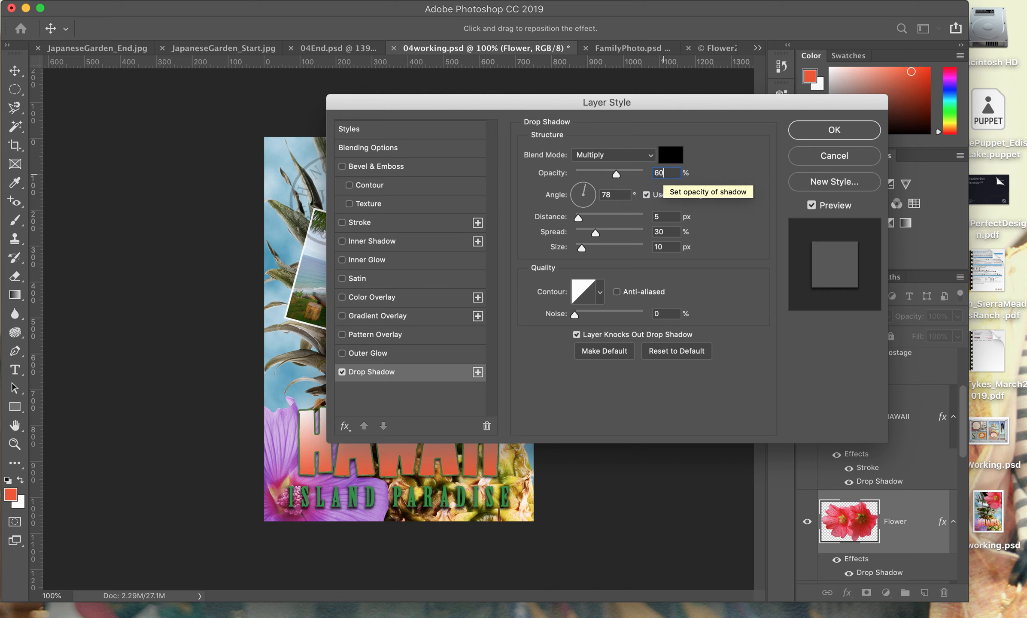
double_click(654, 215)
text(13)
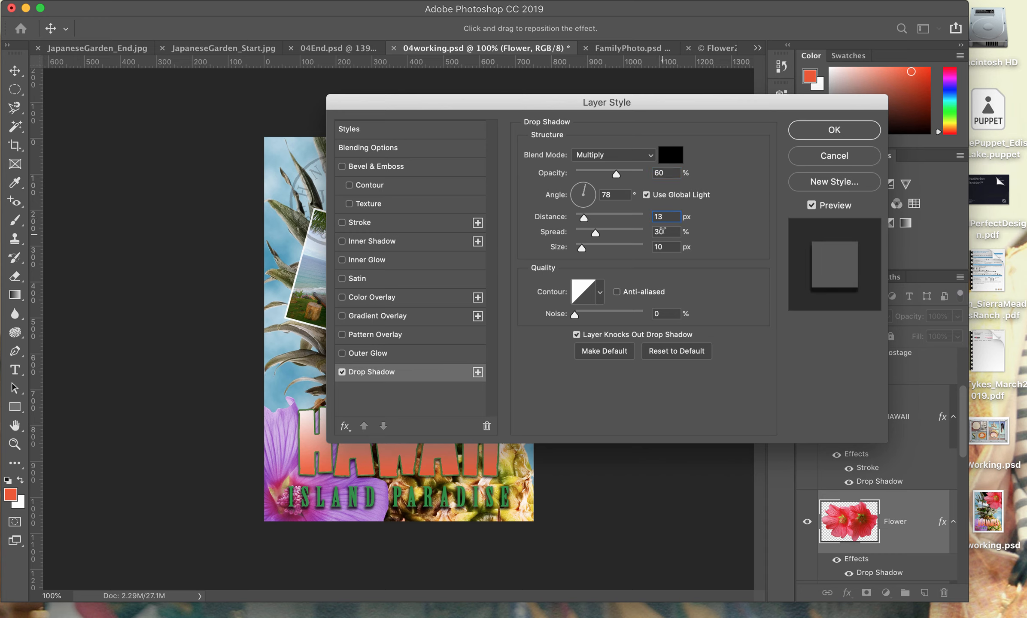
double_click(657, 232)
text(9)
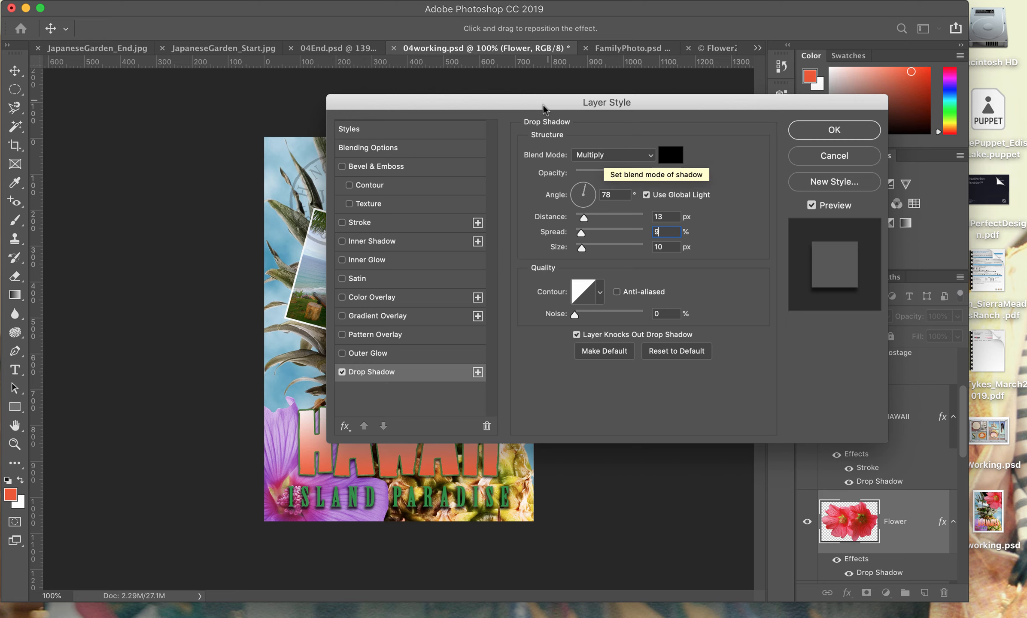
drag(543, 103, 672, 147)
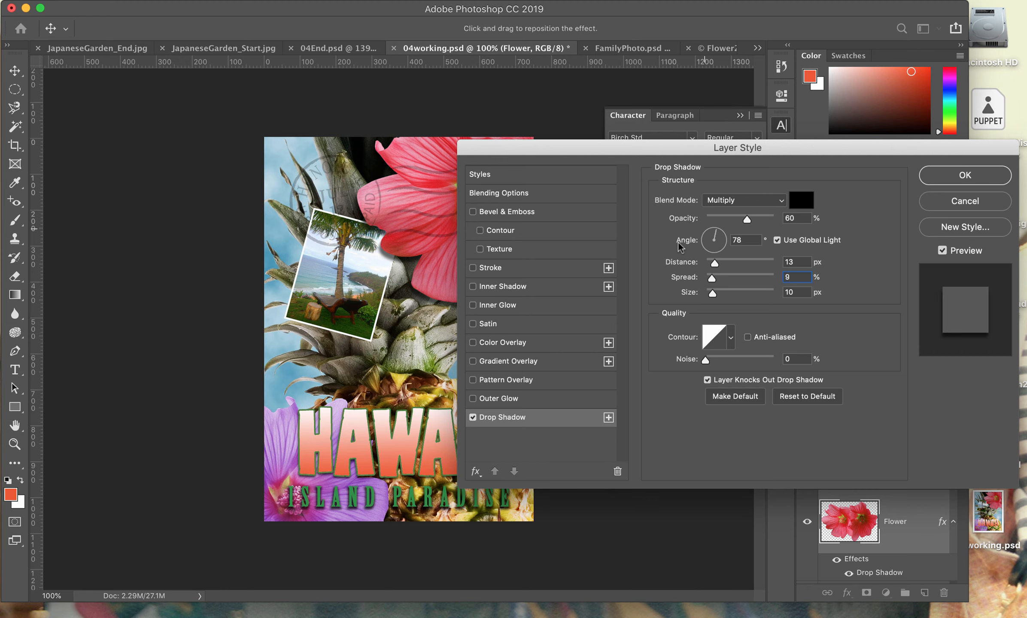
- Add a Satin effect to the Flower layer and set its color to purple 930a7d
click(549, 329)
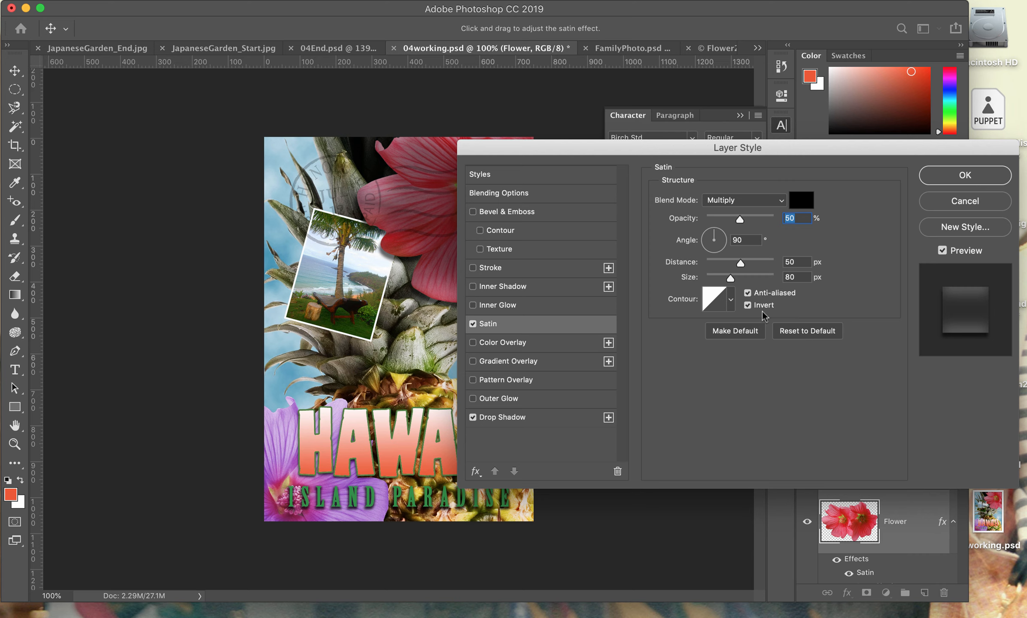
click(800, 201)
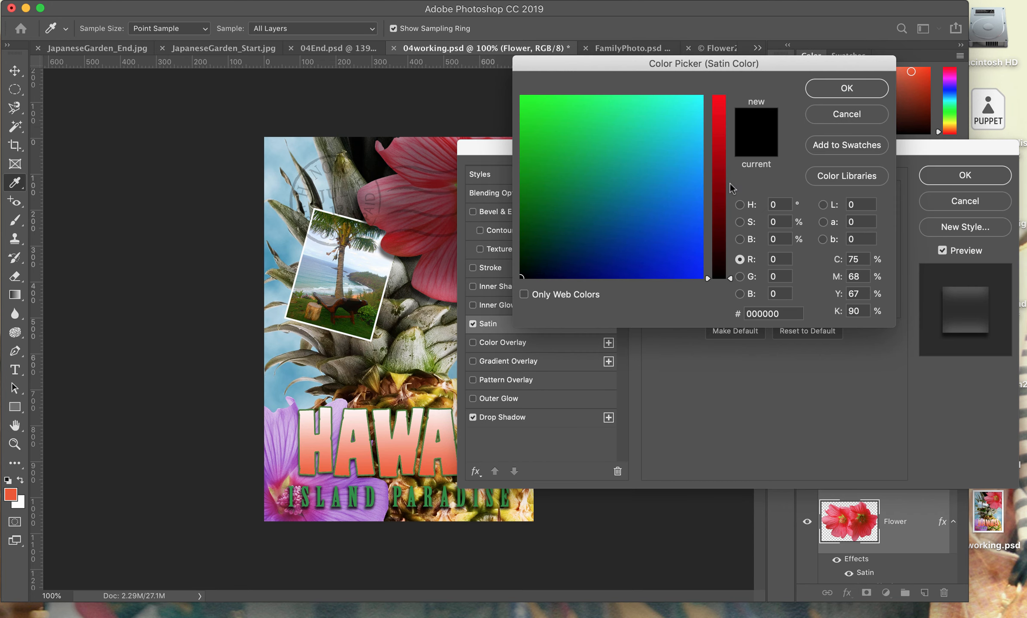
click(720, 163)
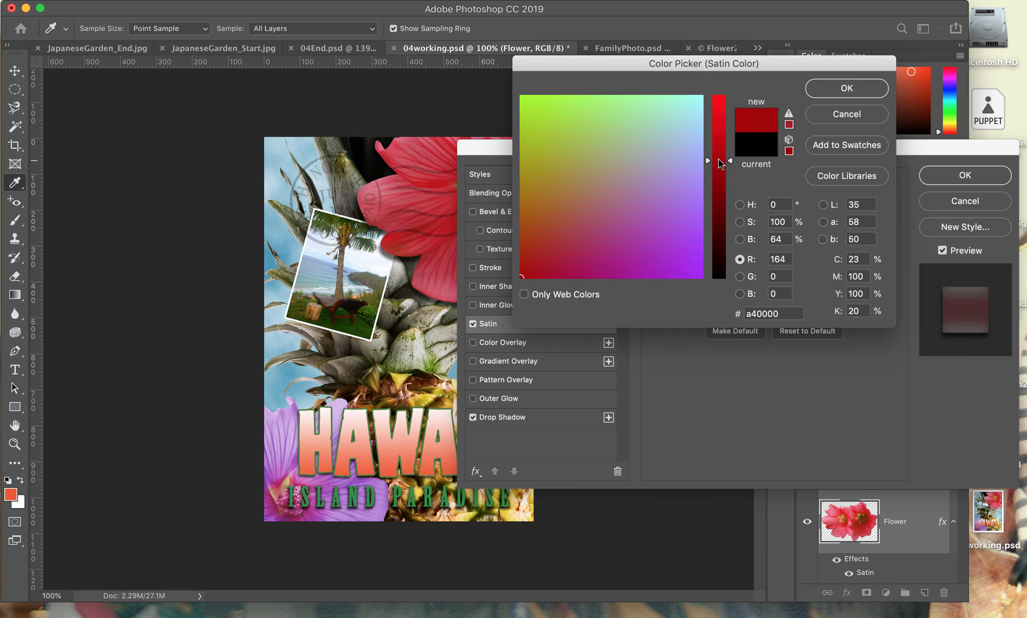
click(720, 174)
click(587, 235)
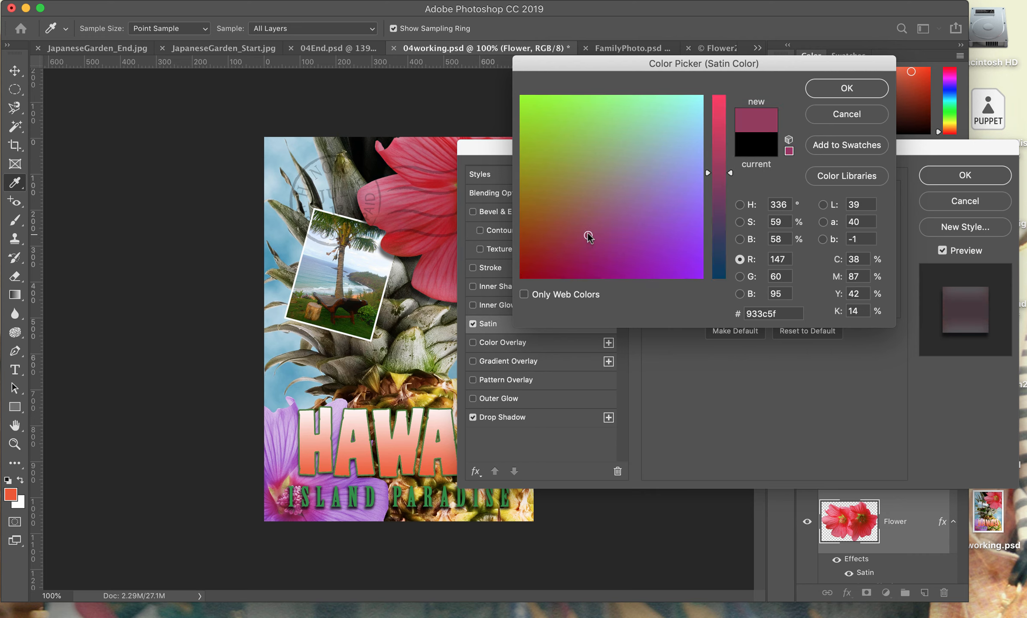
click(587, 221)
click(556, 224)
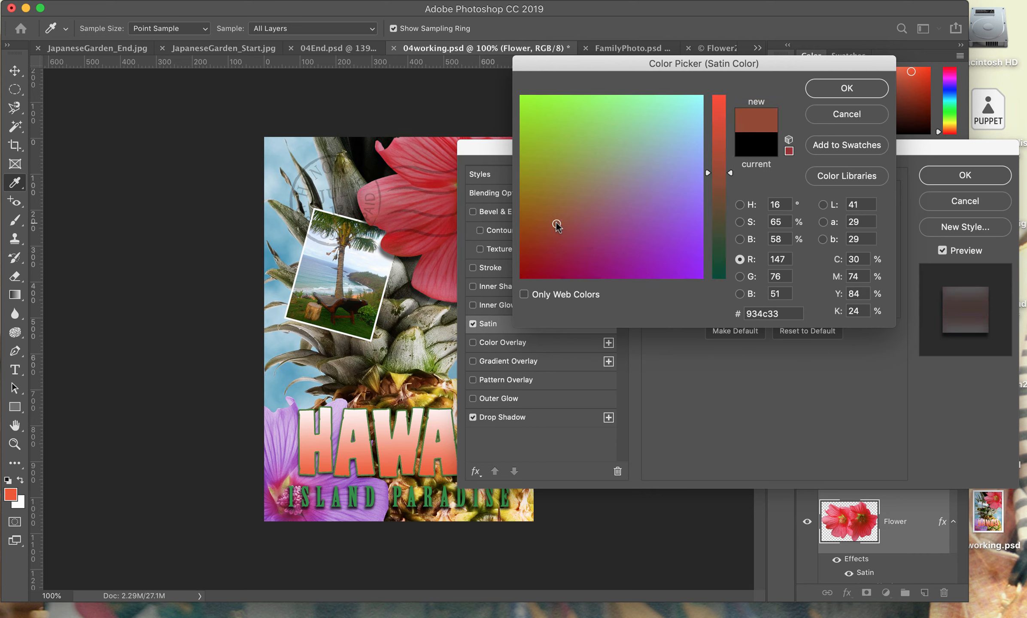
click(538, 237)
click(572, 248)
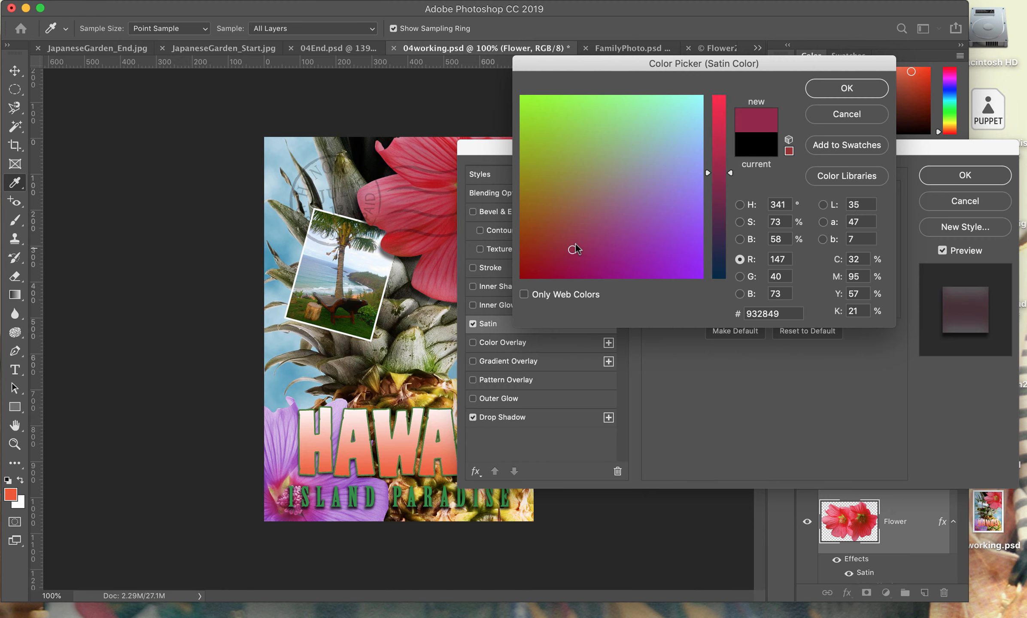
click(651, 259)
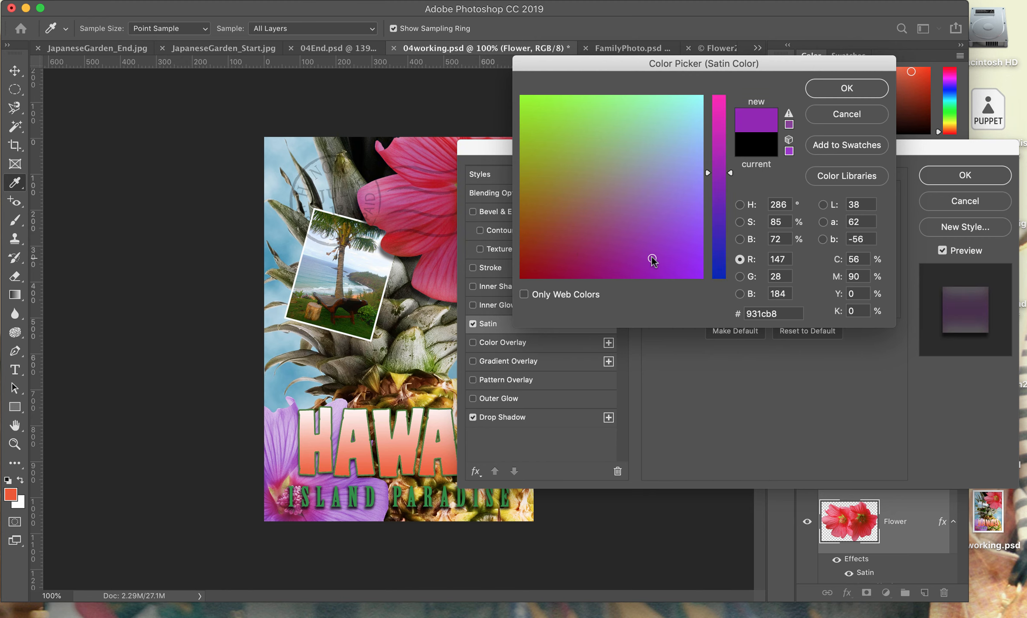
click(625, 272)
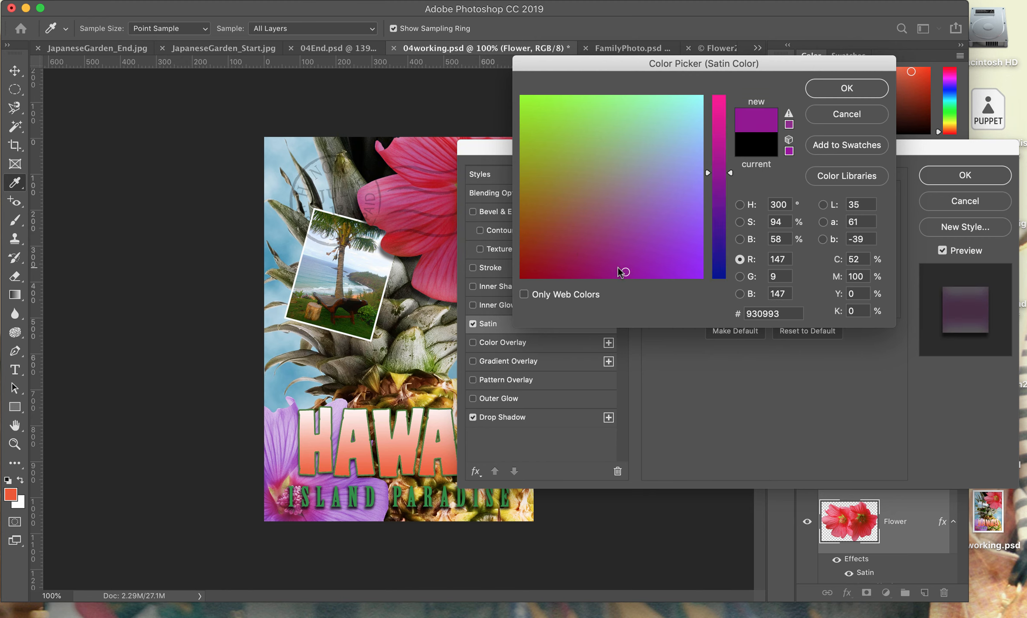
click(609, 271)
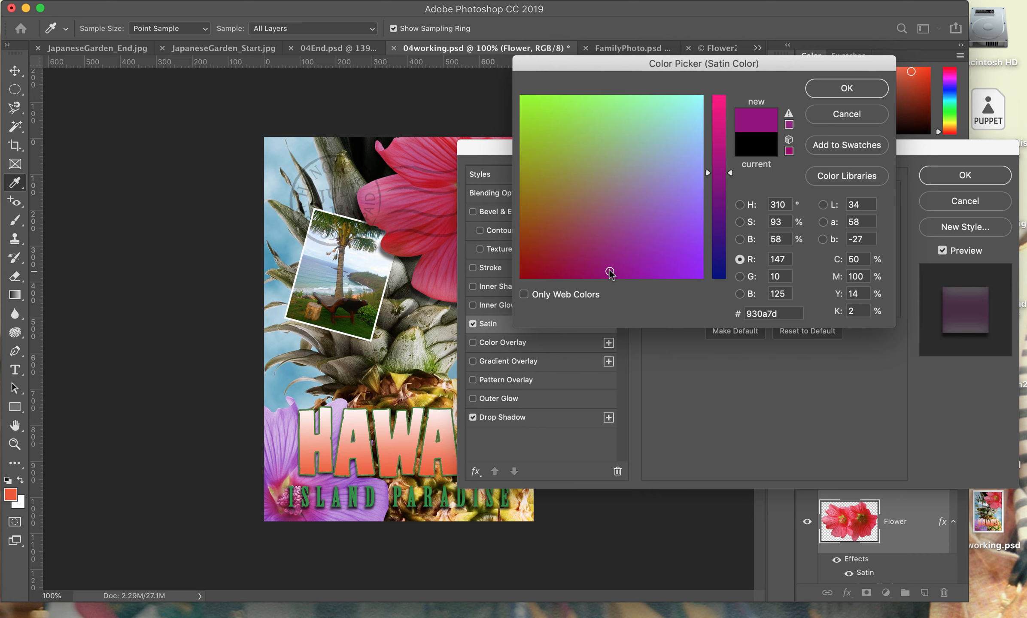
click(846, 88)
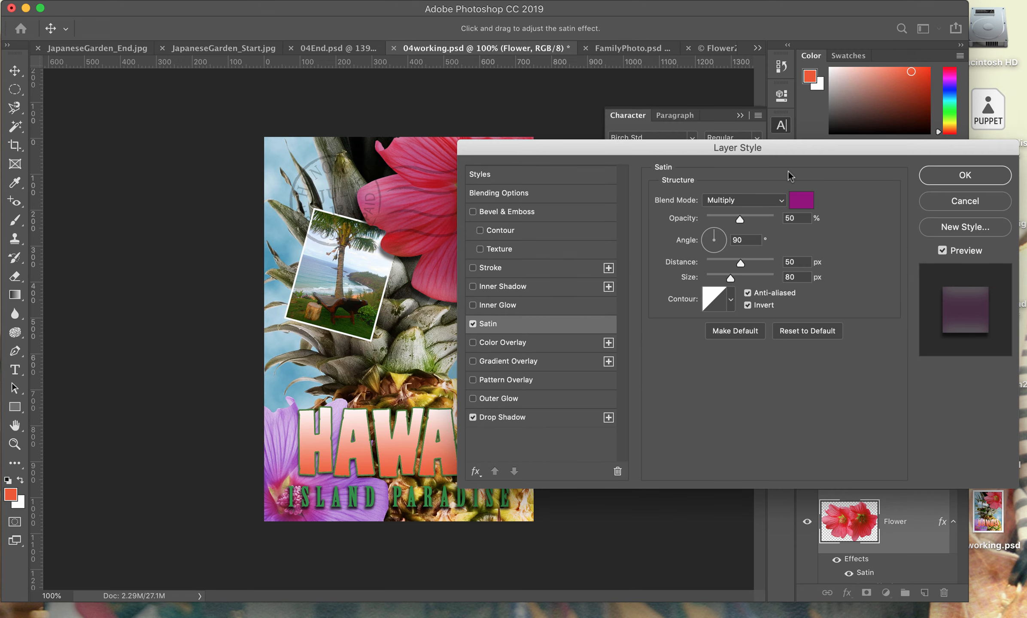
- Set the Flower satin's opacity to 20% and distance to 22 px, and apply the layer style
double_click(787, 217)
text(0)
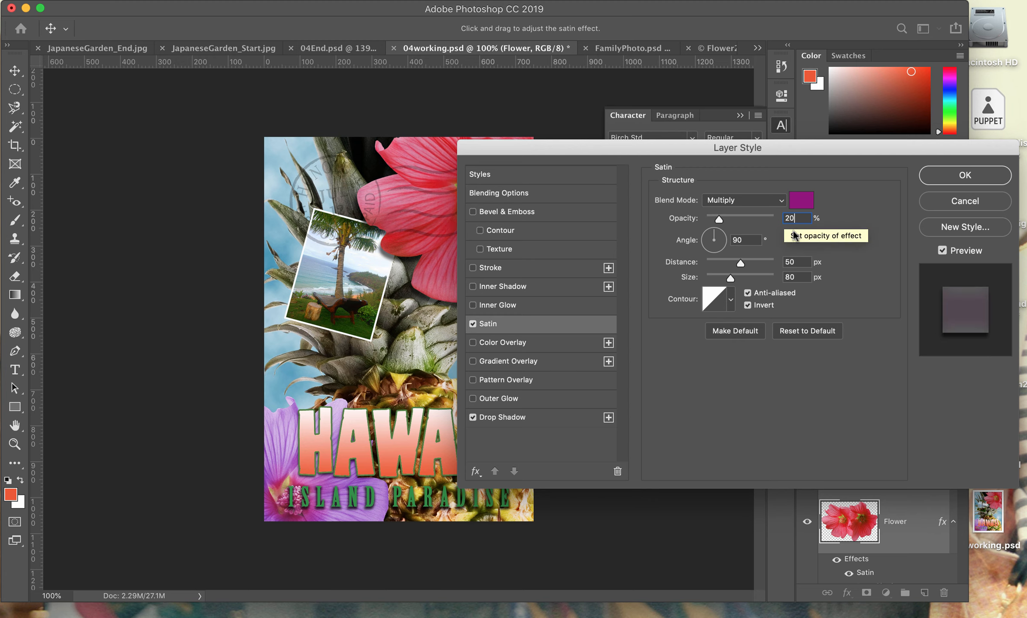
double_click(783, 261)
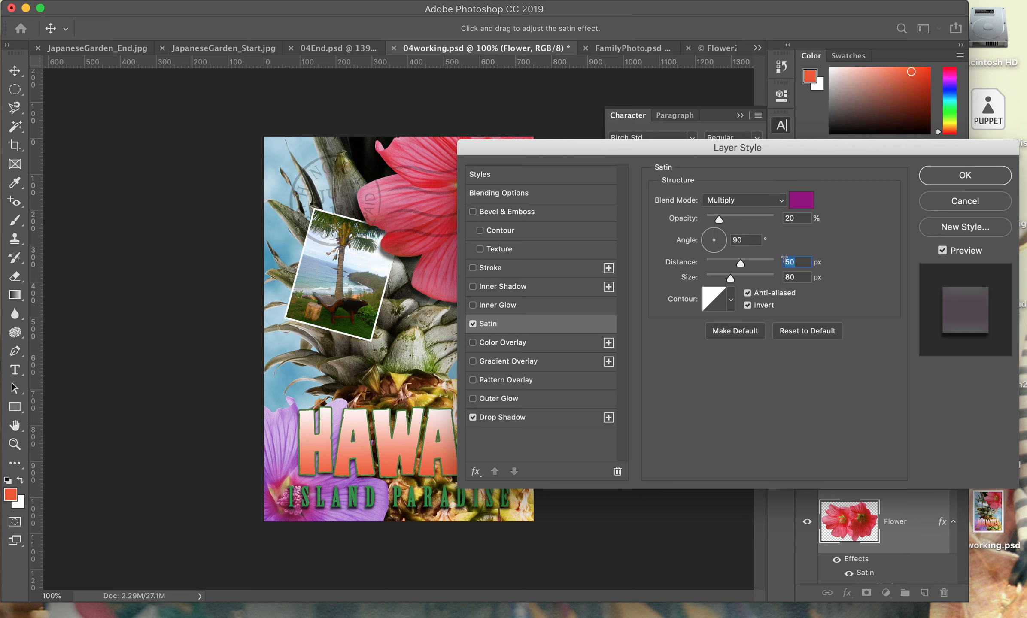
text(22)
drag(681, 146, 783, 94)
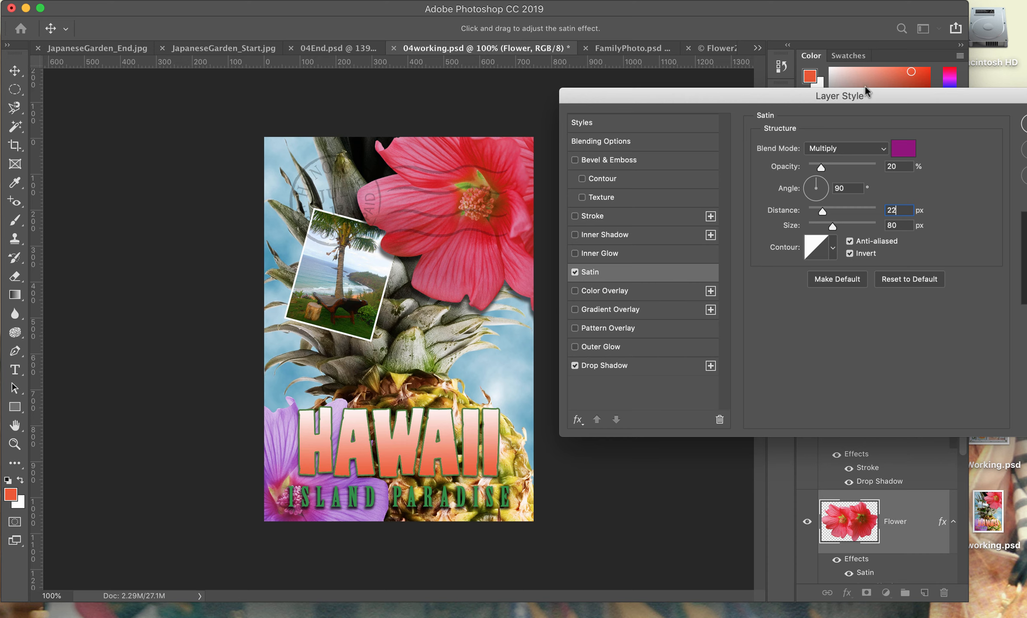
drag(895, 96, 729, 94)
click(897, 121)
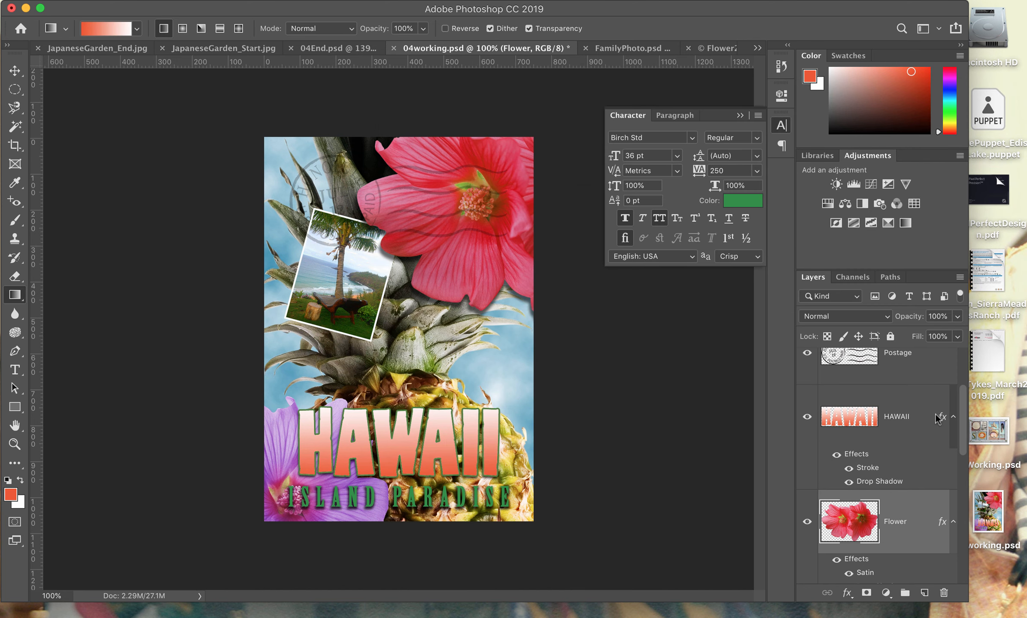
- Save 04working.psd and collapse the floating Character settings to clear the workspace
scroll(888, 554, down, 1)
scroll(888, 554, down, 1)
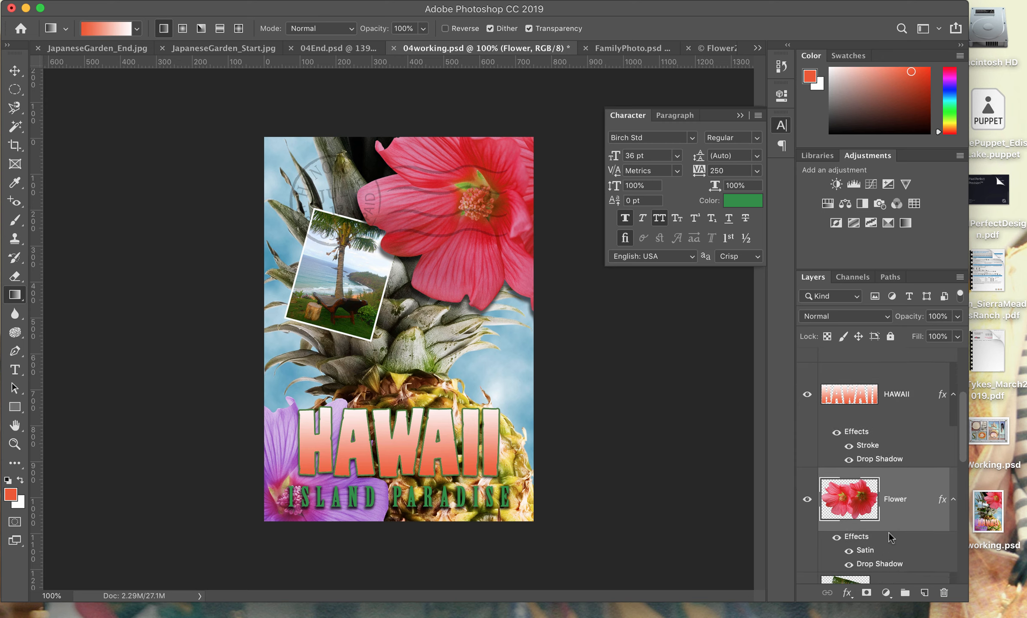
click(139, 3)
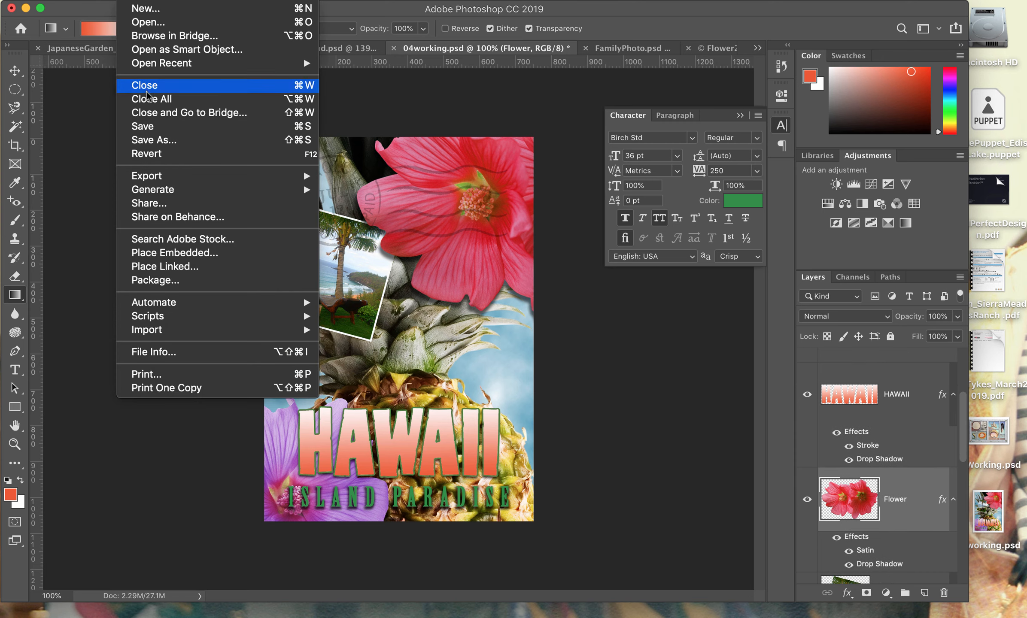
click(149, 129)
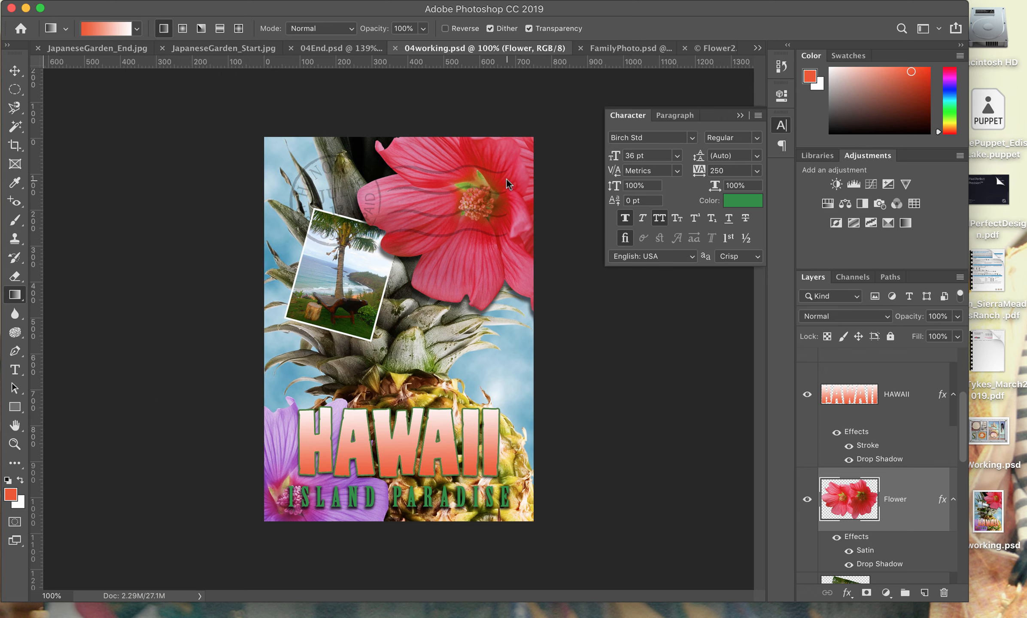
click(741, 116)
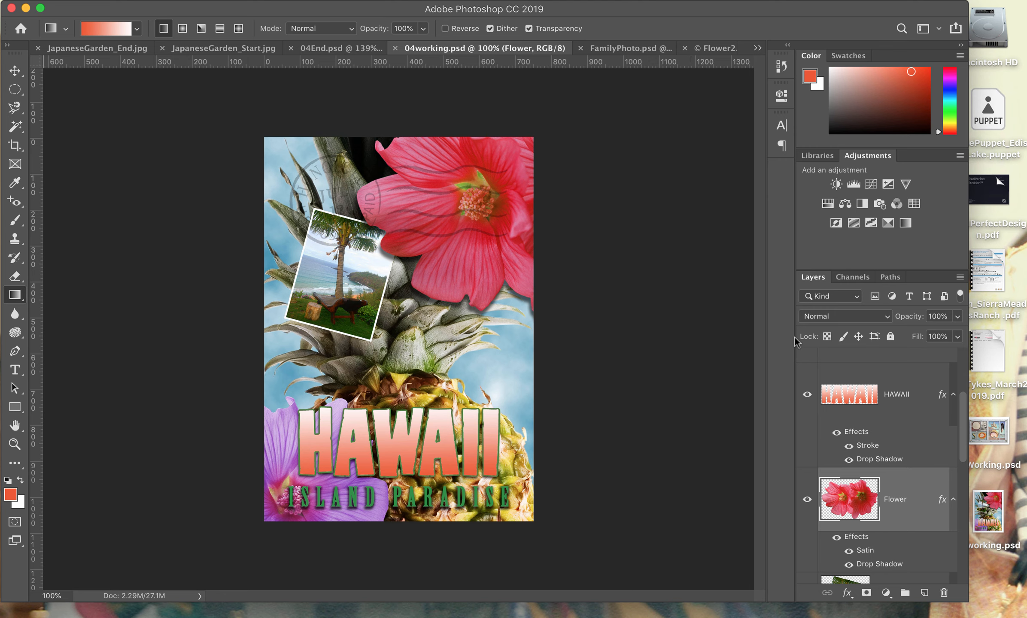
- Add a Hue/Saturation adjustment layer directly above Flower2 with hue +43 and saturation +19
scroll(898, 518, down, 5)
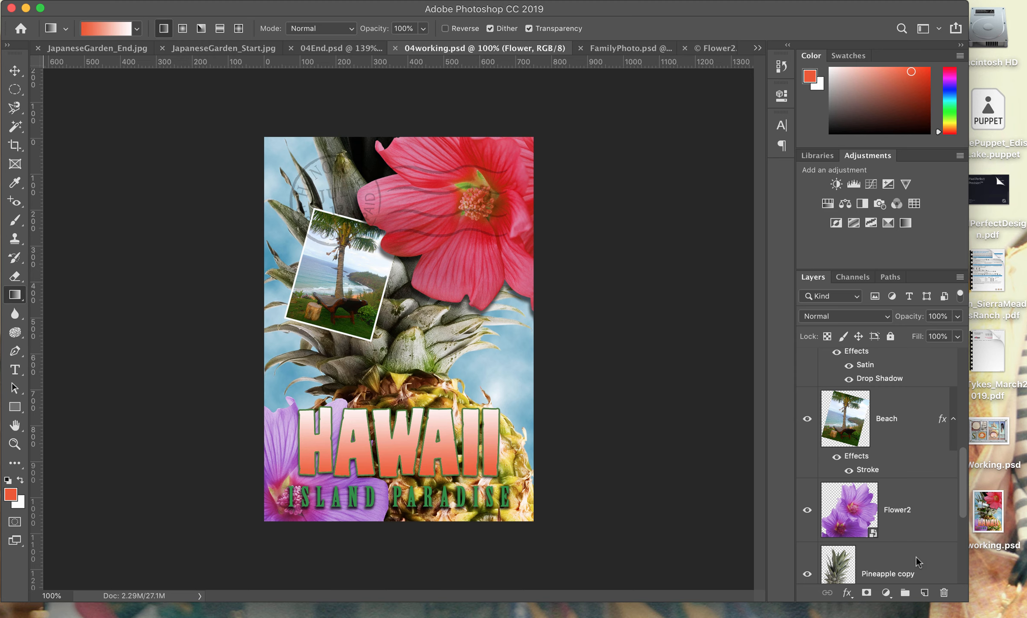
click(925, 515)
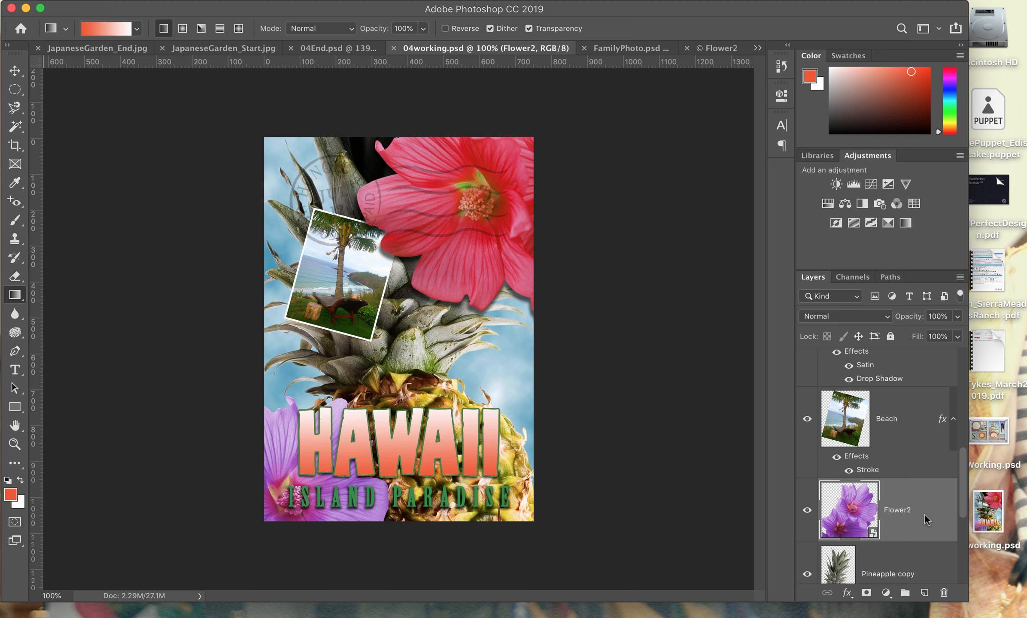
click(826, 204)
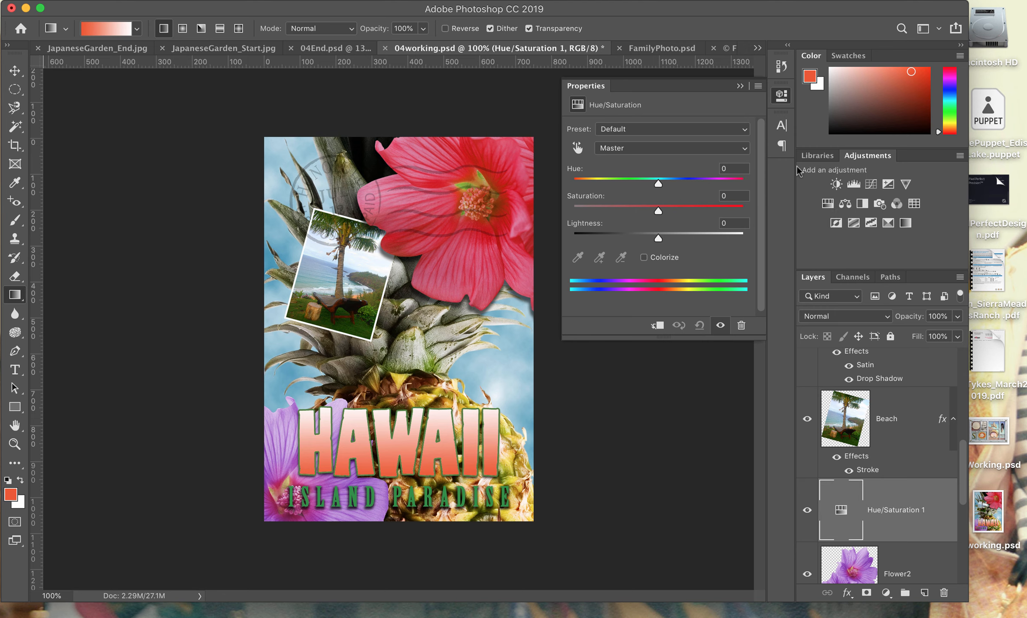
drag(658, 183, 694, 181)
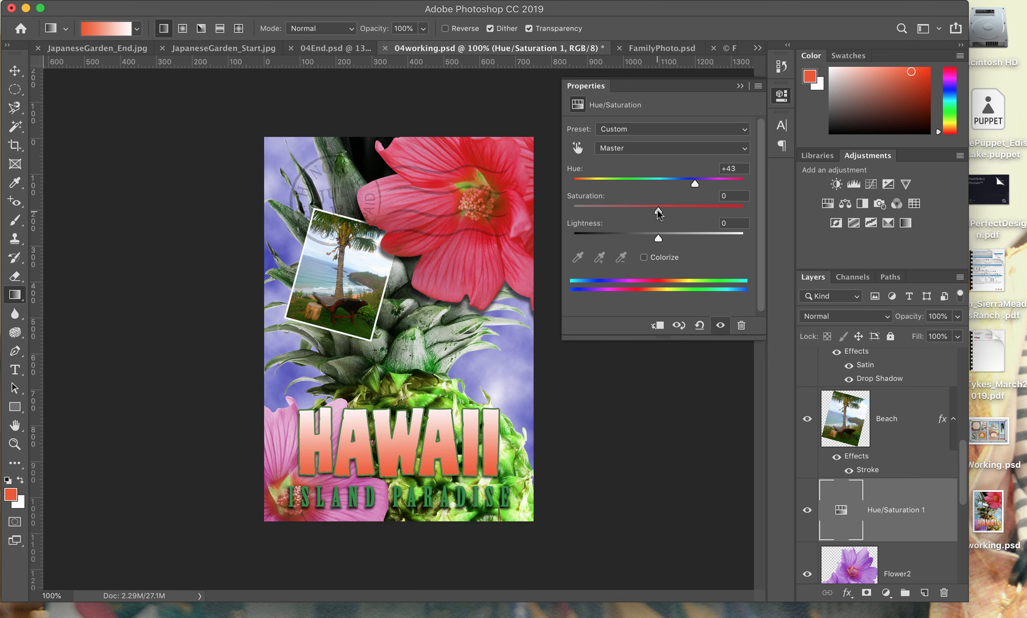
drag(657, 210, 675, 214)
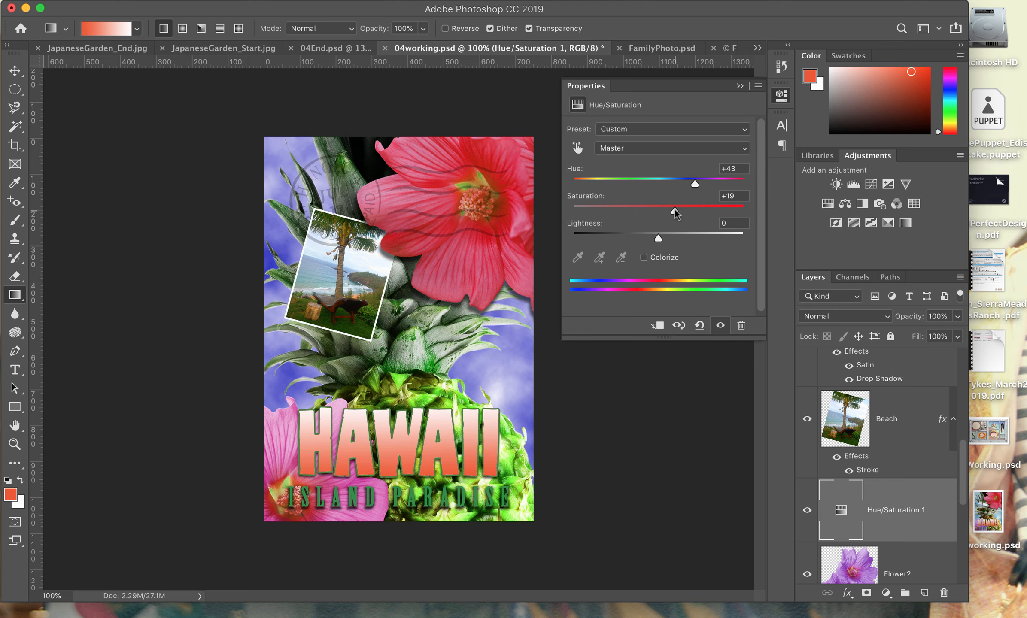
- Clip the Hue/Saturation adjustment layer to the Flower2 layer so it recolors only that flower
scroll(898, 484, down, 1)
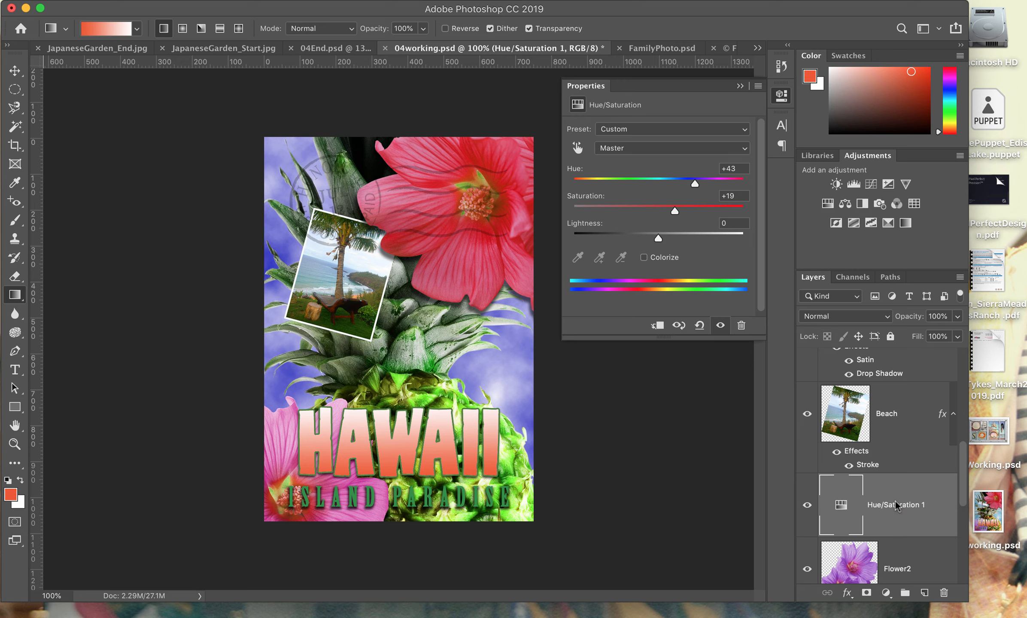
right_click(895, 500)
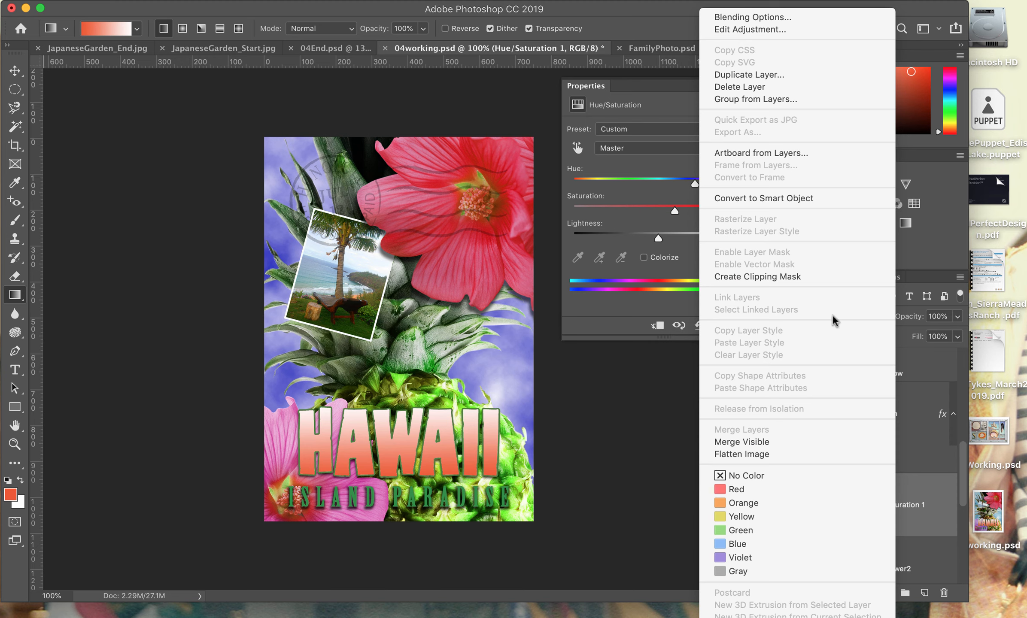
click(795, 278)
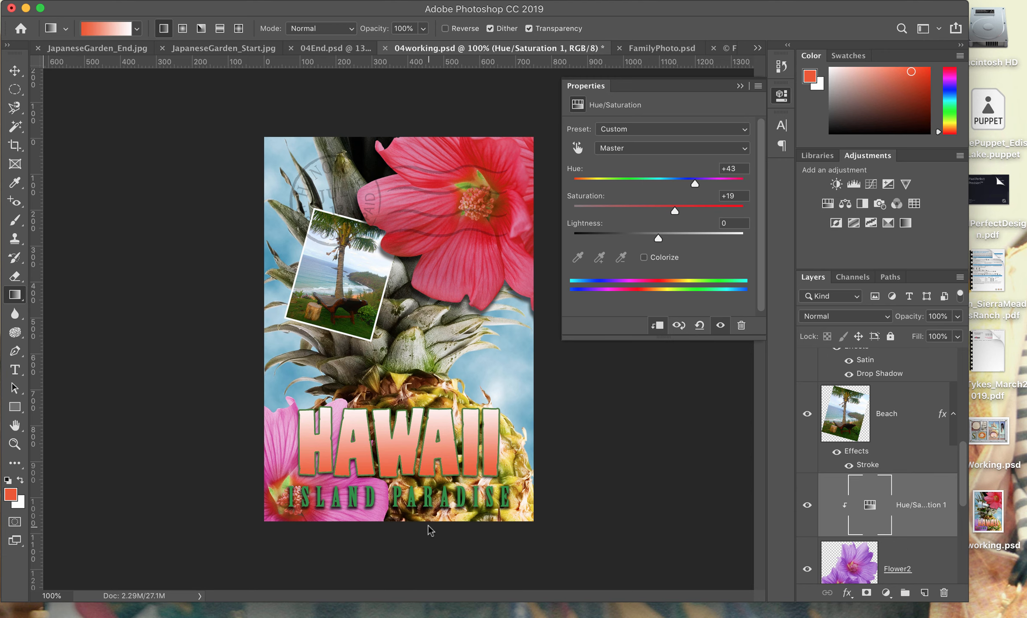
- Set the font size of the island paradise text layer to 32 pt
scroll(934, 509, down, 2)
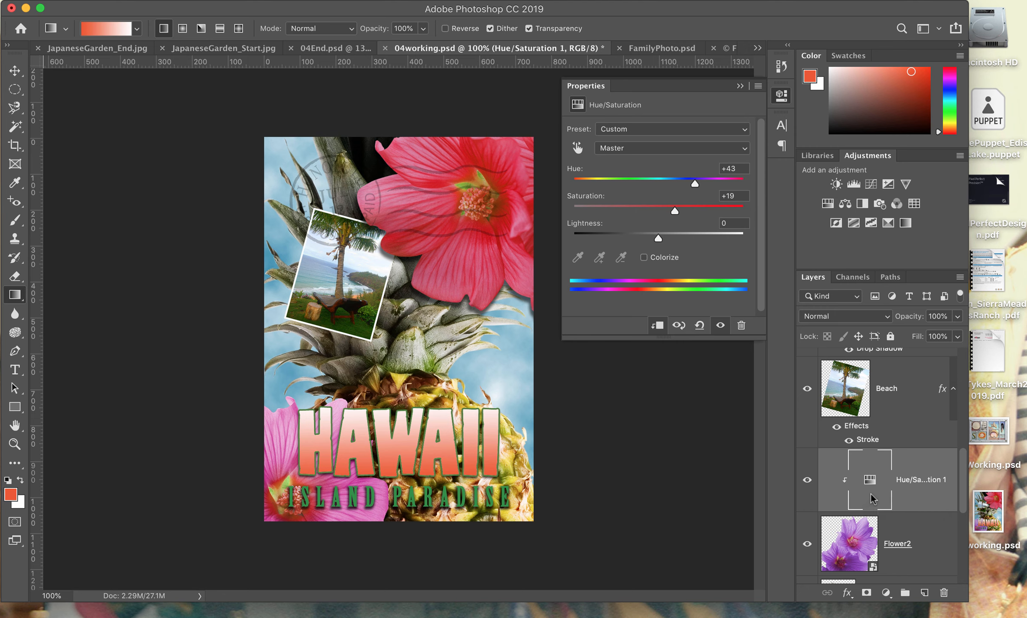
scroll(873, 493, up, 10)
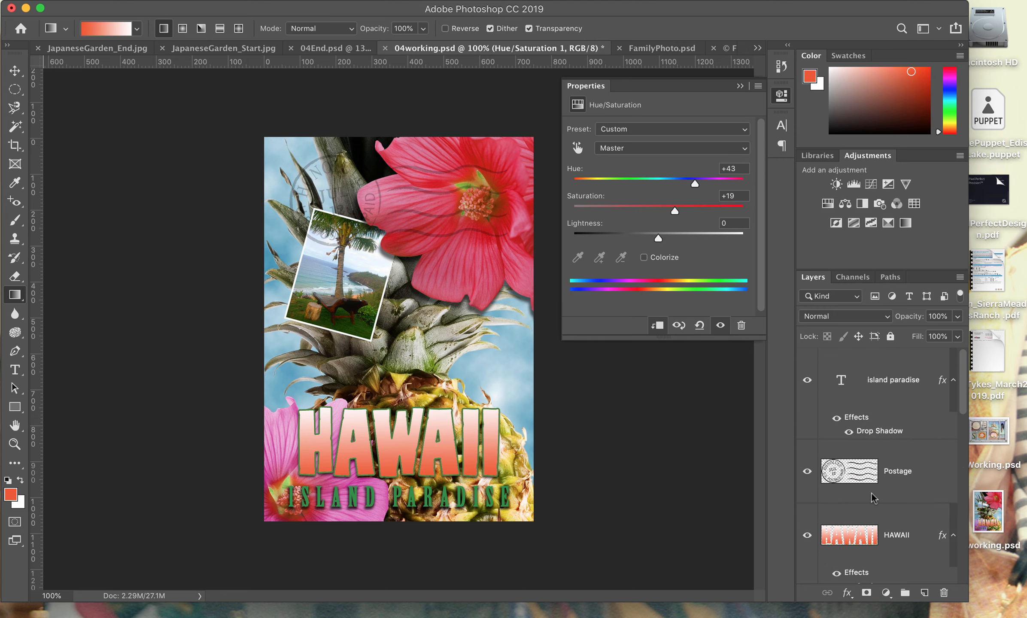
click(919, 397)
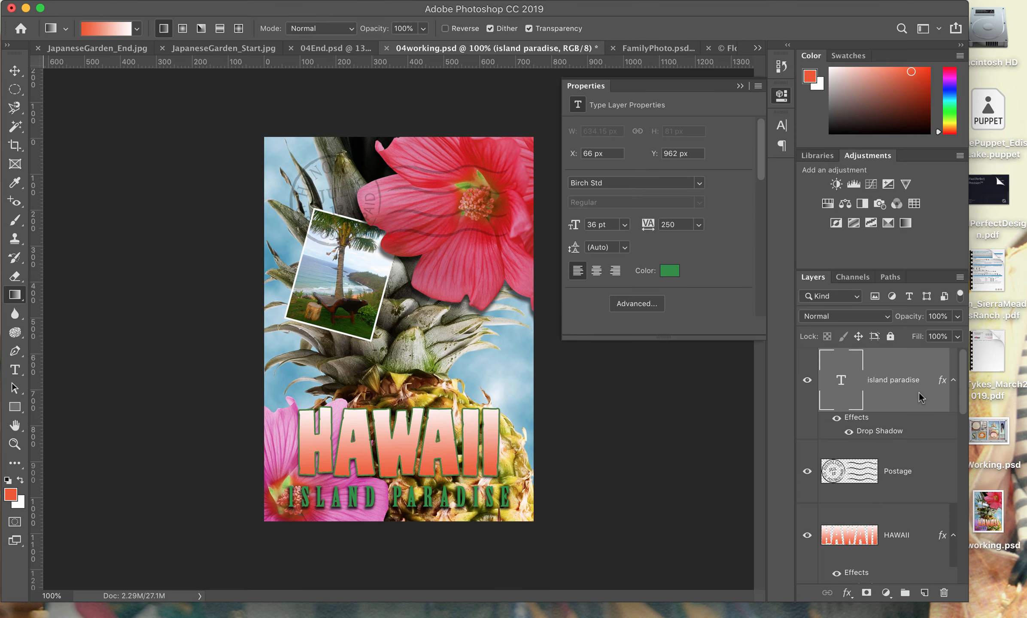
click(15, 371)
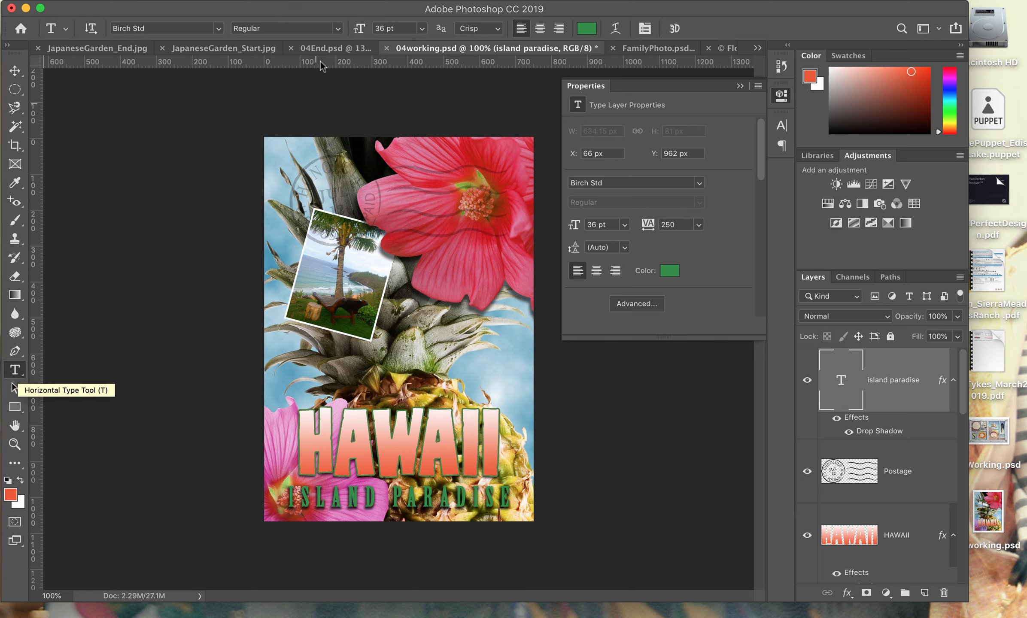
double_click(379, 27)
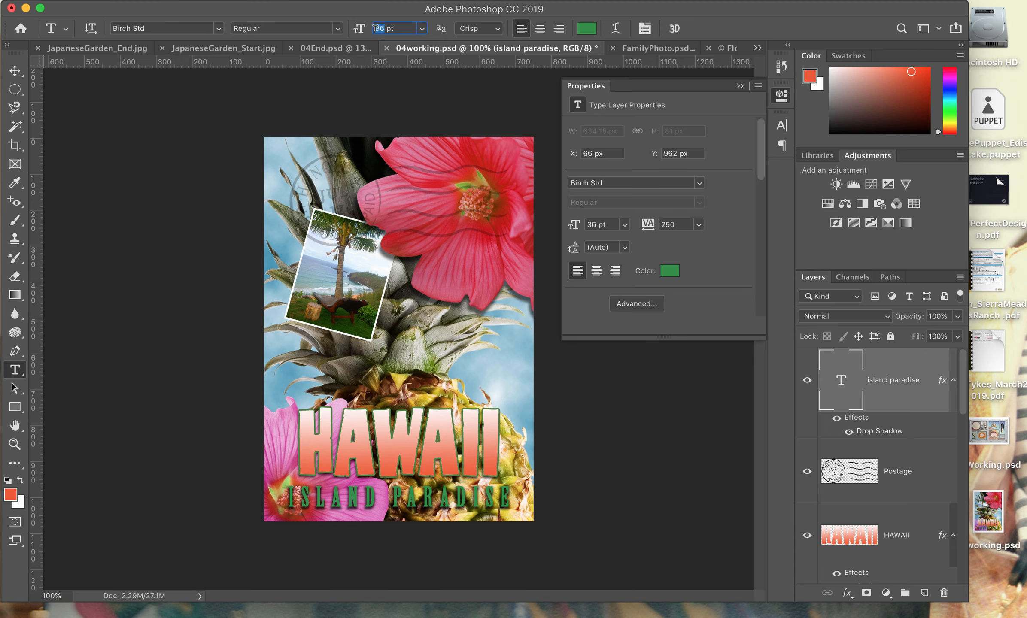
text(32)
key(Return)
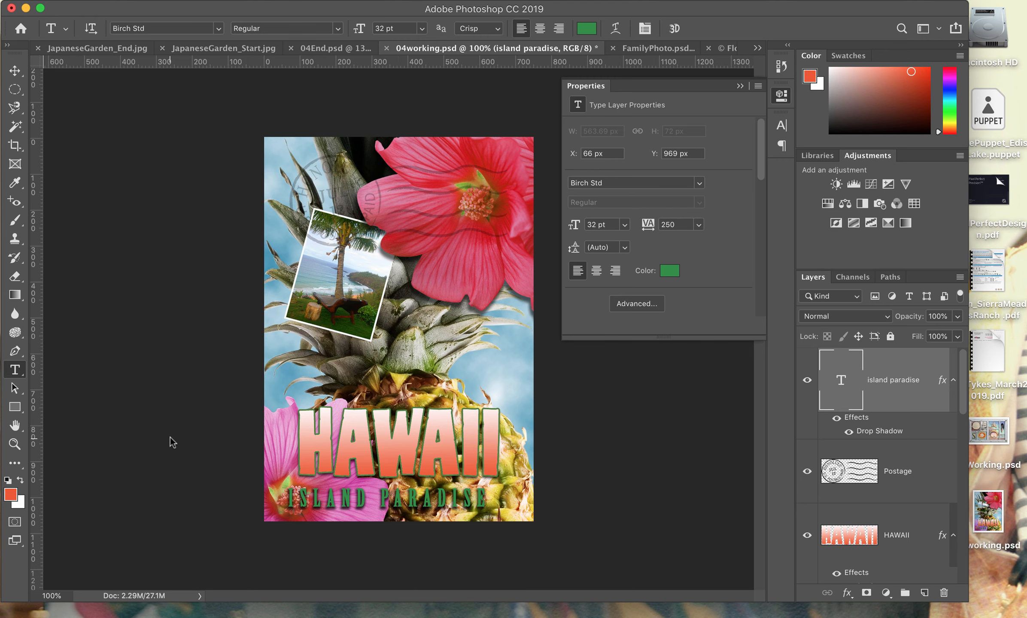
click(378, 500)
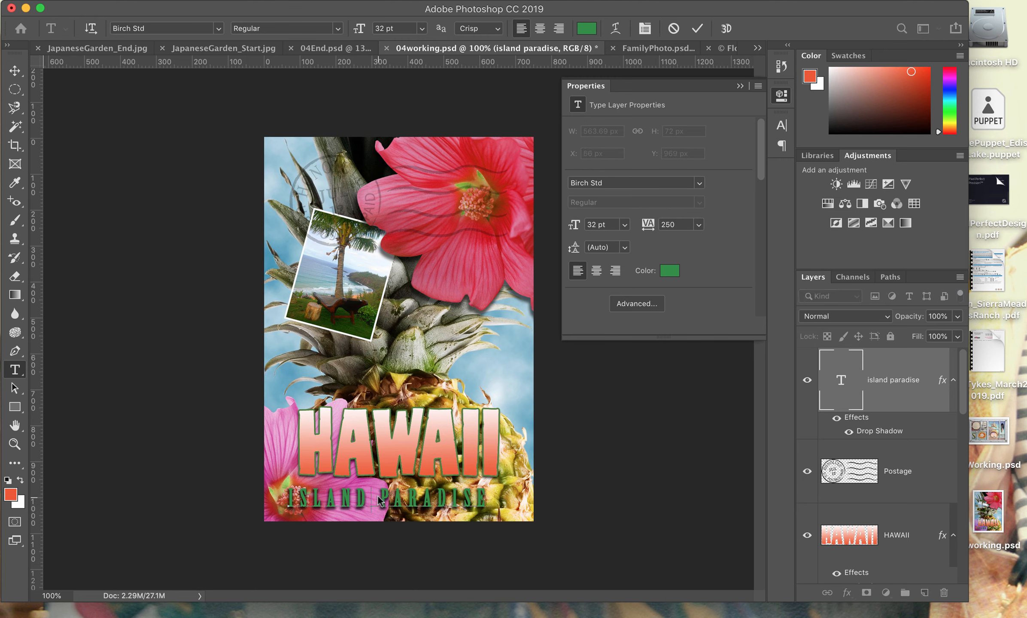
text(of)
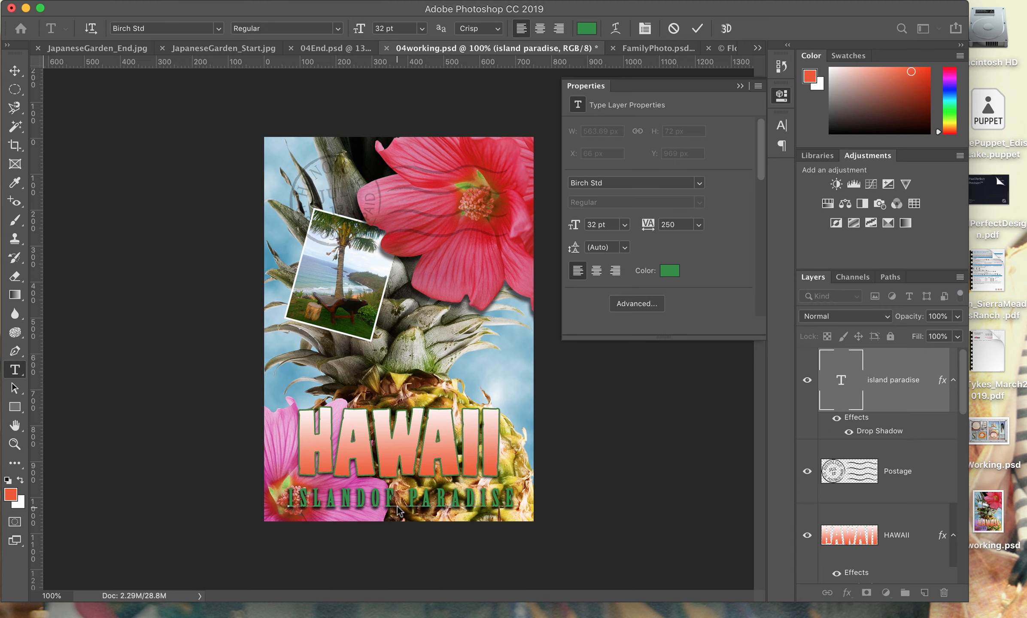
key(BackSpace)
key(BackSpace)
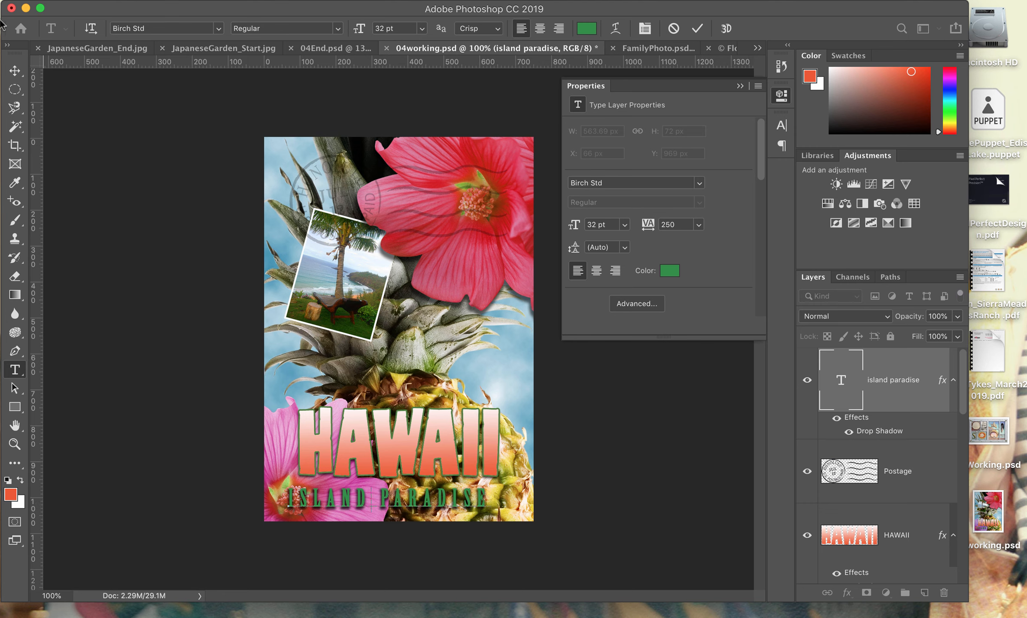
- Move the island paradise caption beneath the HAWAII title to about X 107 px, Y 966 px, and save 04working.psd
click(15, 73)
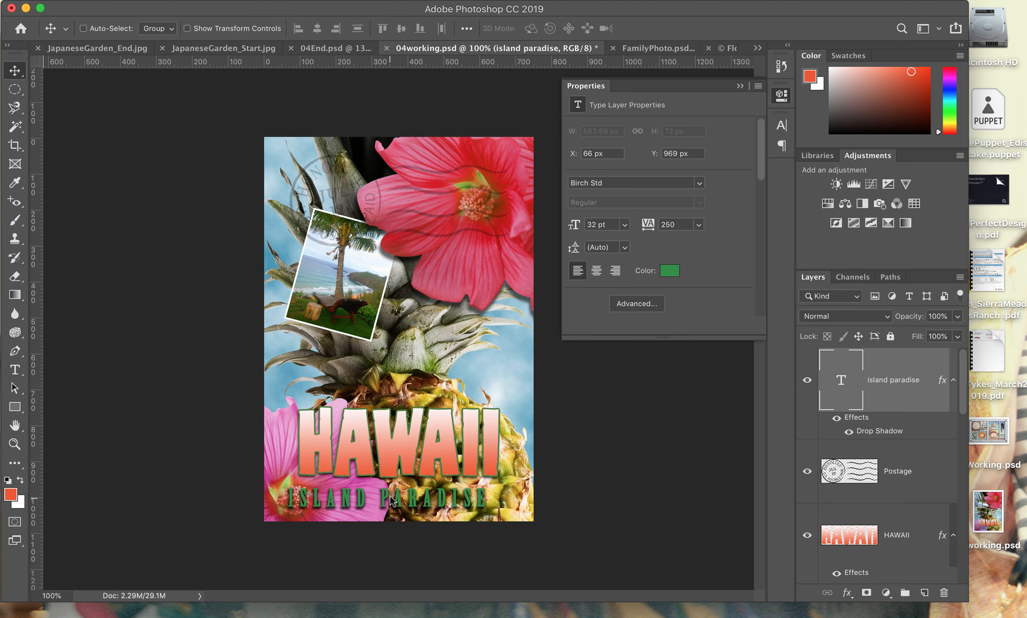
drag(389, 500, 406, 498)
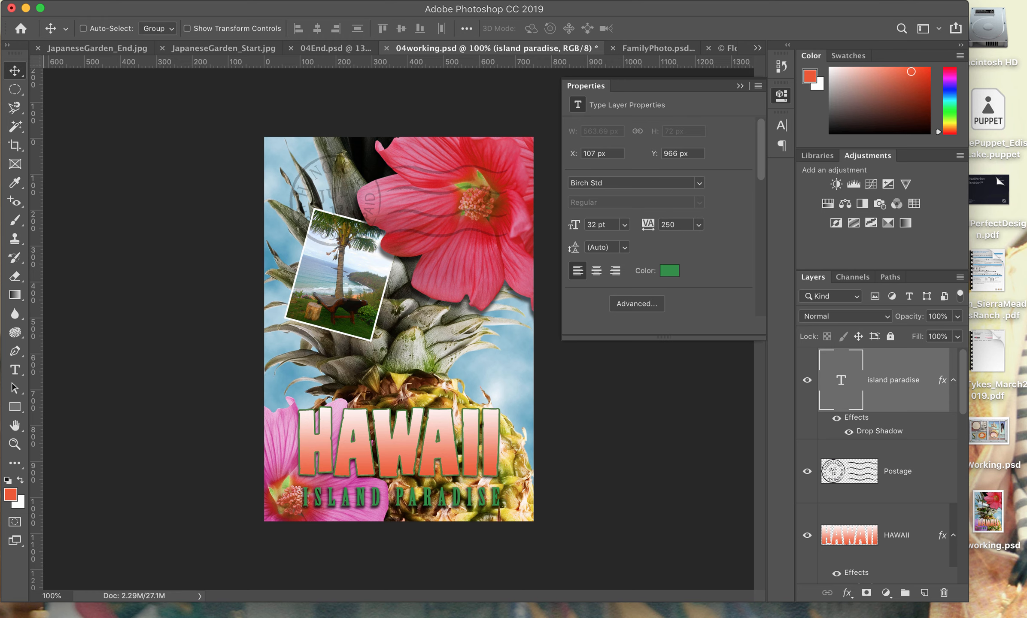
click(130, 0)
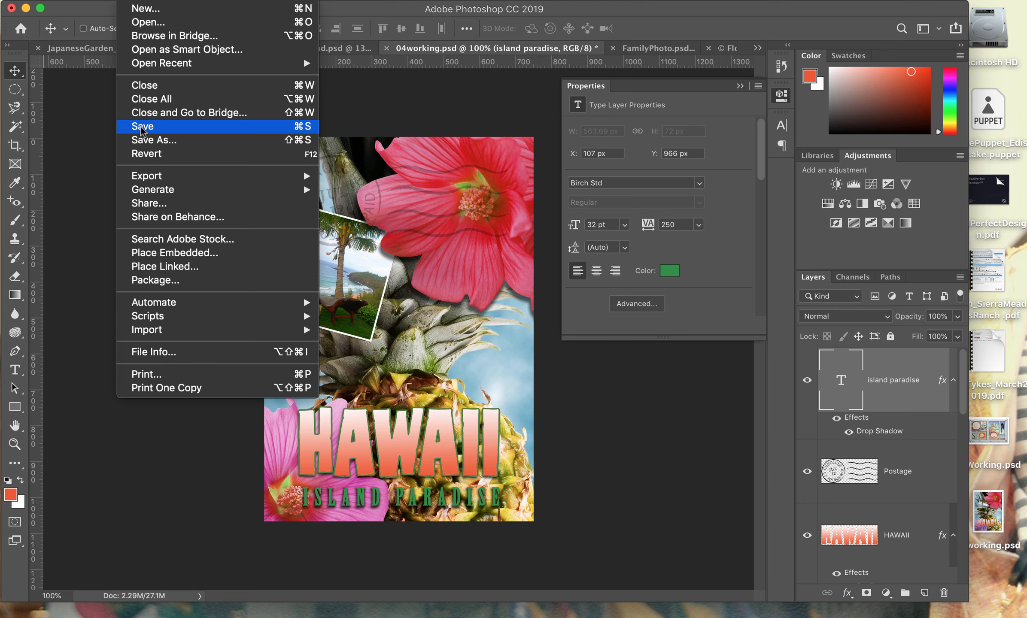
click(141, 129)
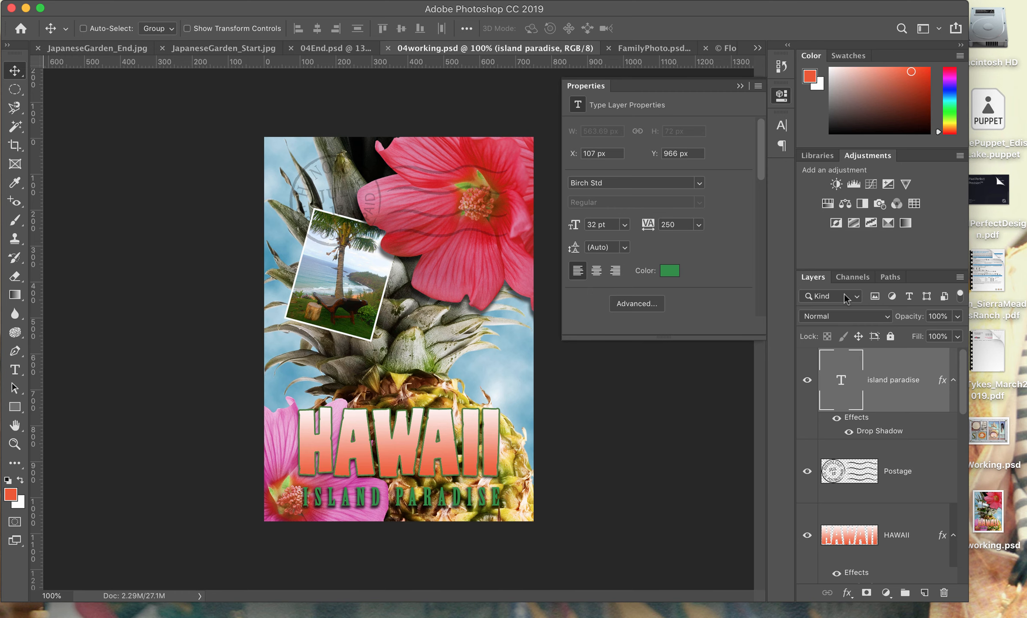
- Move the Postage layer's stamp to the middle of the poster, at about X 276 px, Y 299 px
click(907, 470)
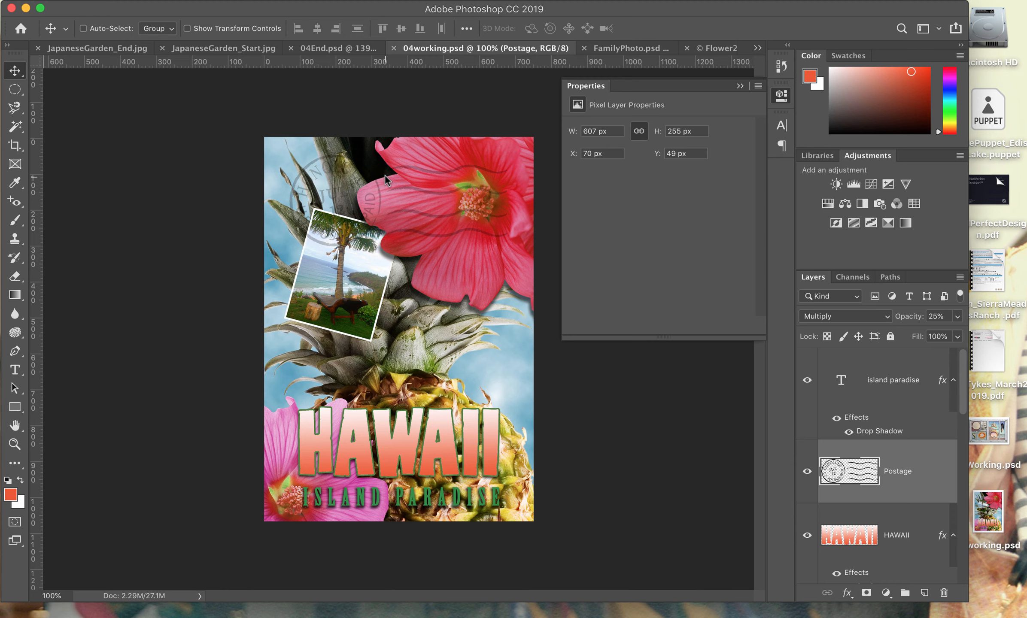
drag(384, 176, 465, 297)
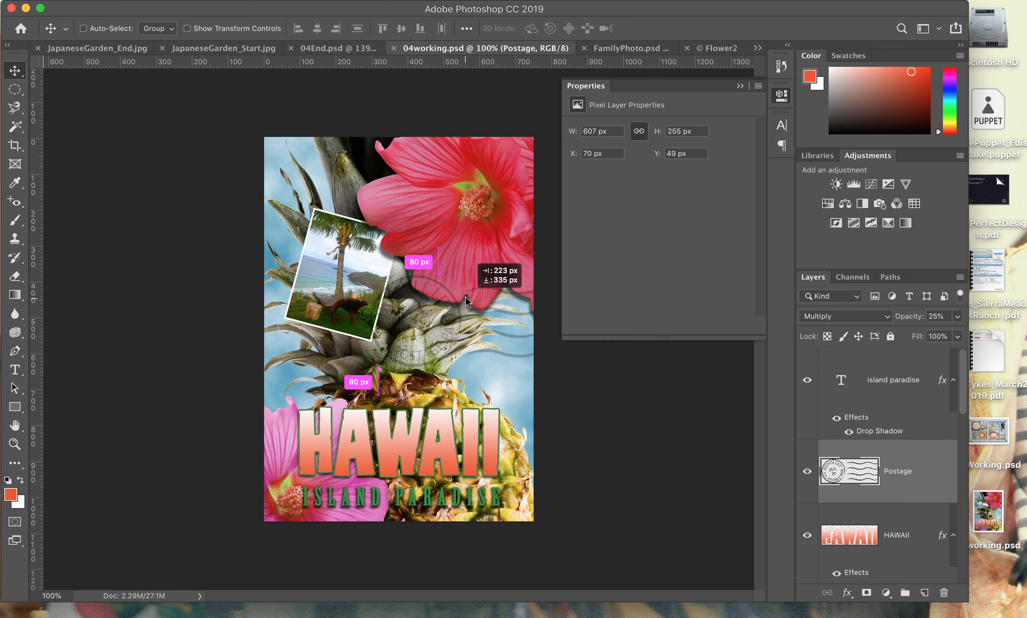
drag(465, 296, 458, 266)
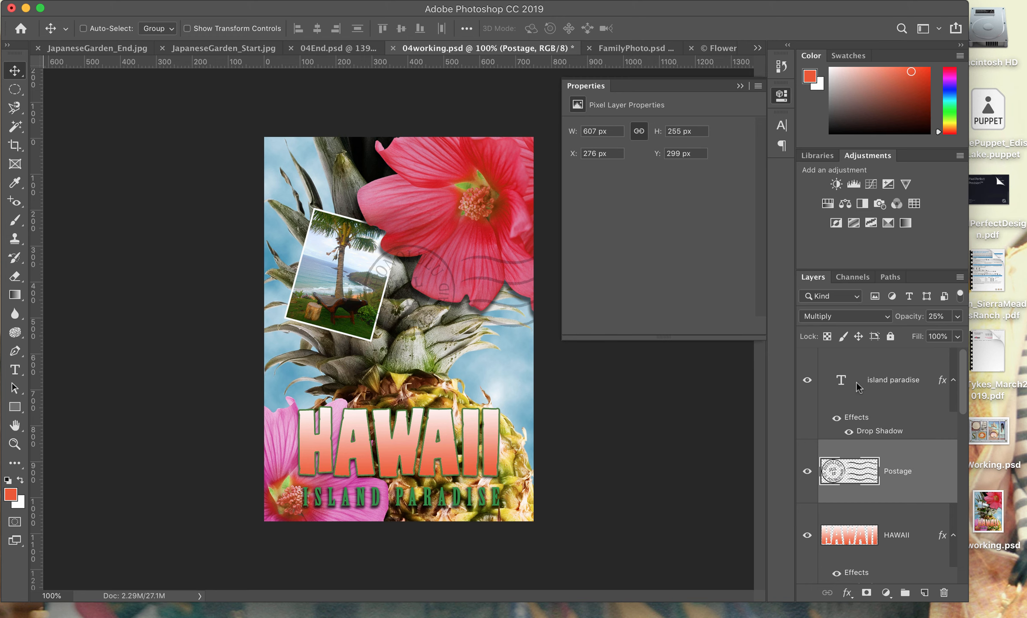
- Add a new layer above island paradise, select the whole canvas and convert the selection to a 10-pixel border
click(891, 380)
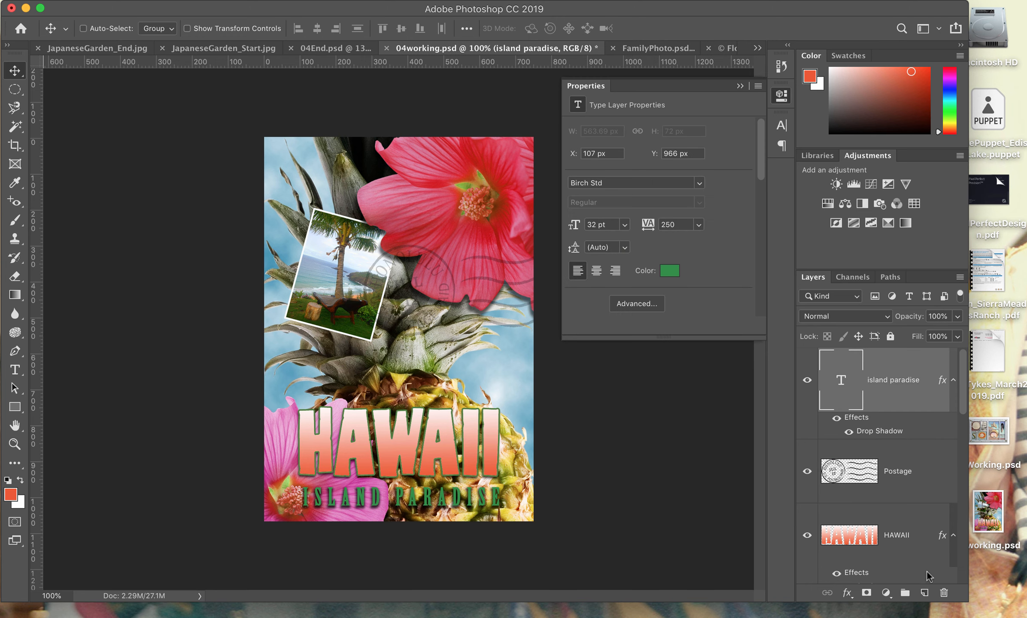
click(924, 593)
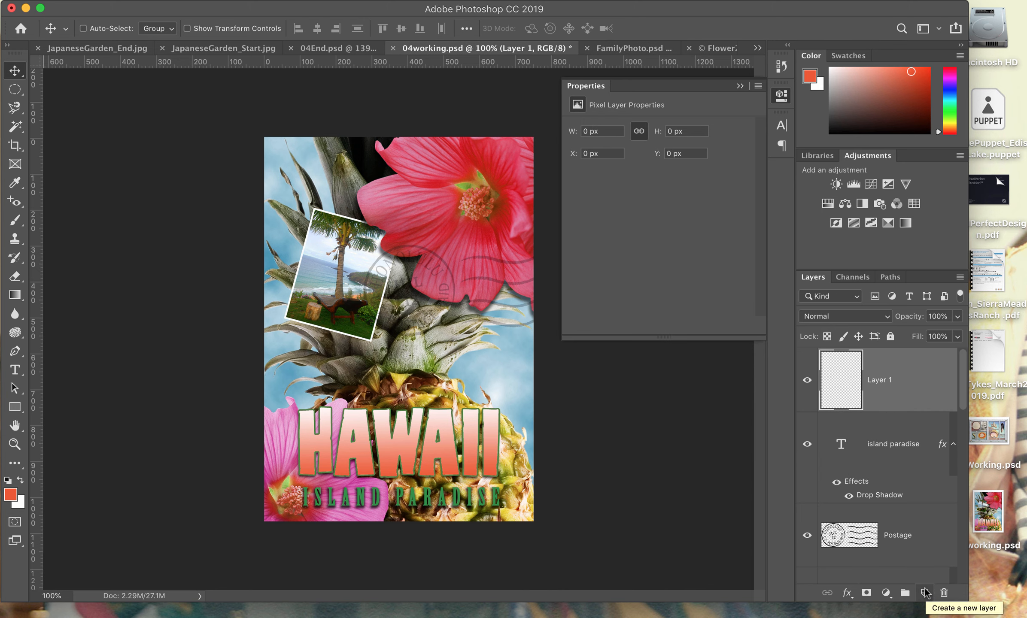
click(314, 1)
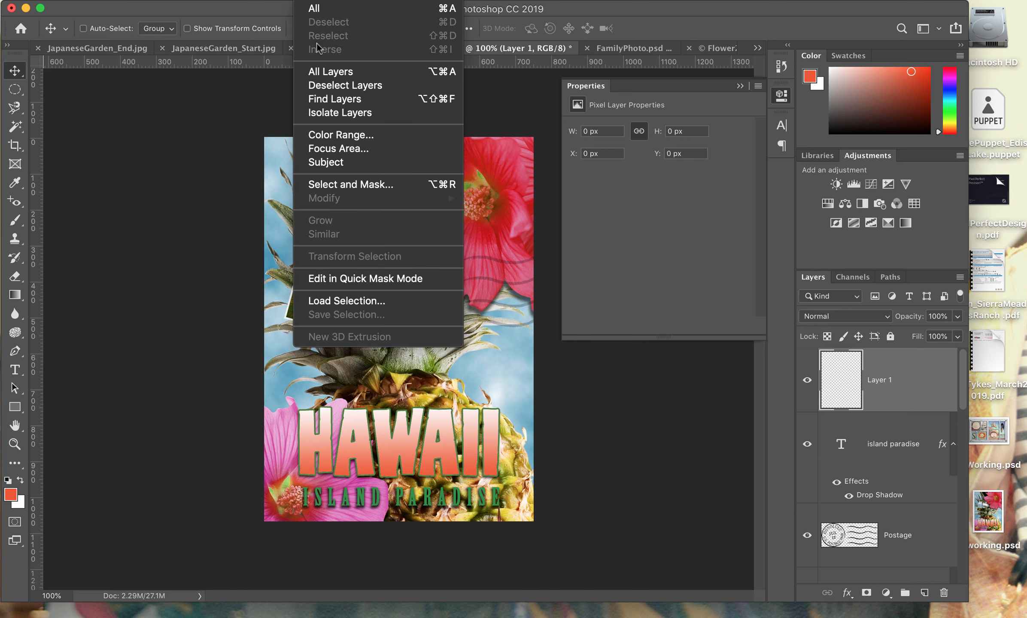
click(317, 11)
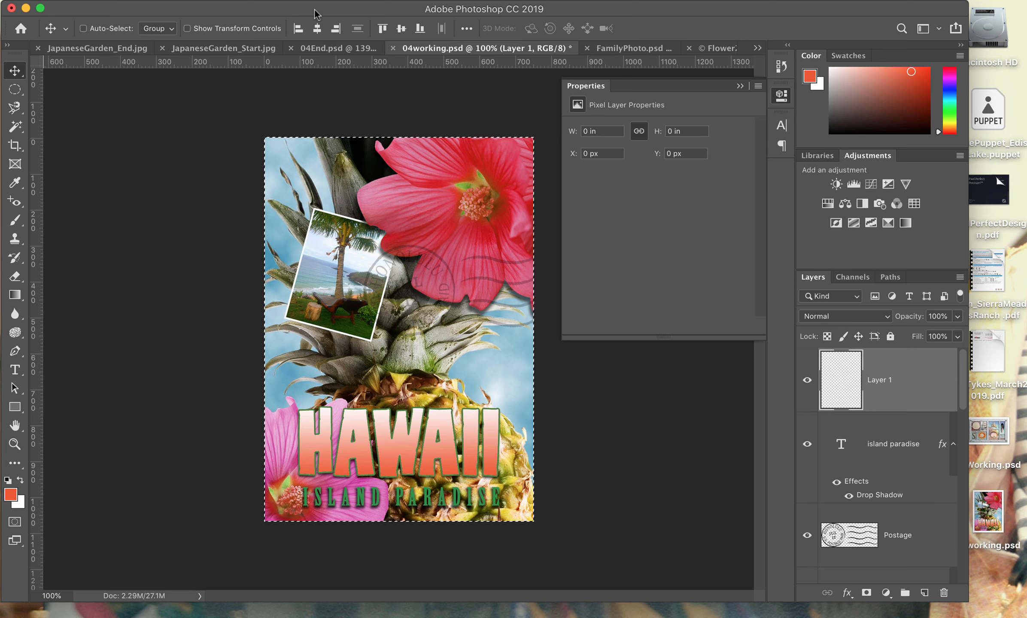
click(315, 1)
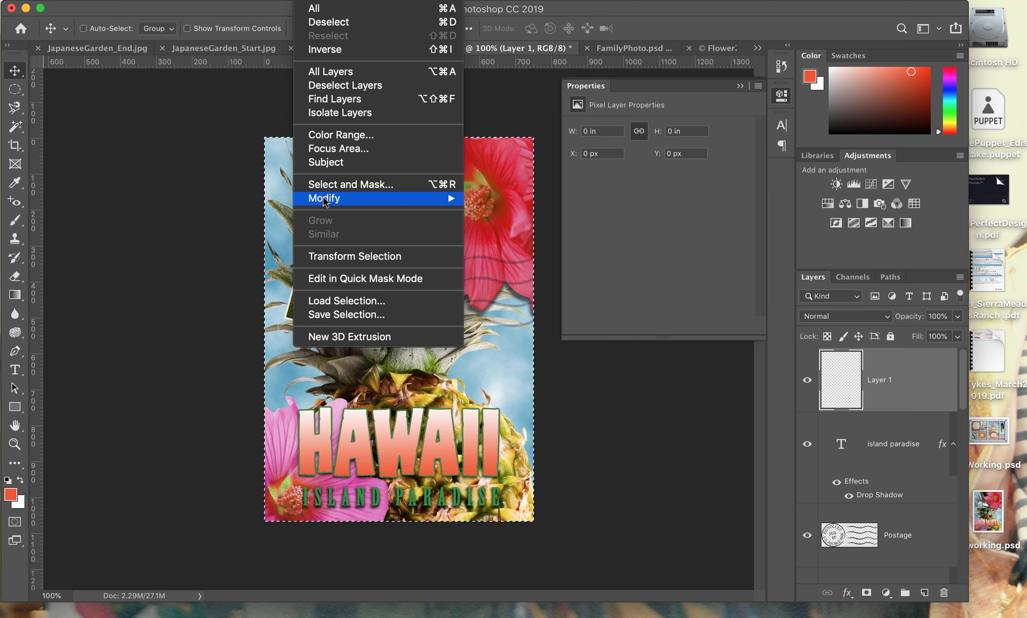
mouse_move(327, 199)
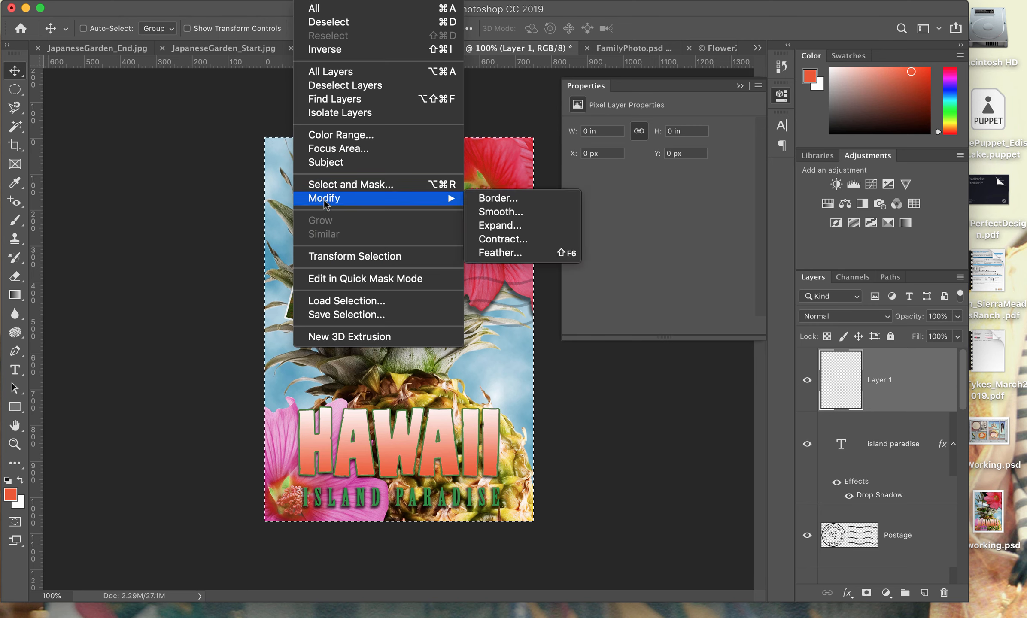
click(484, 201)
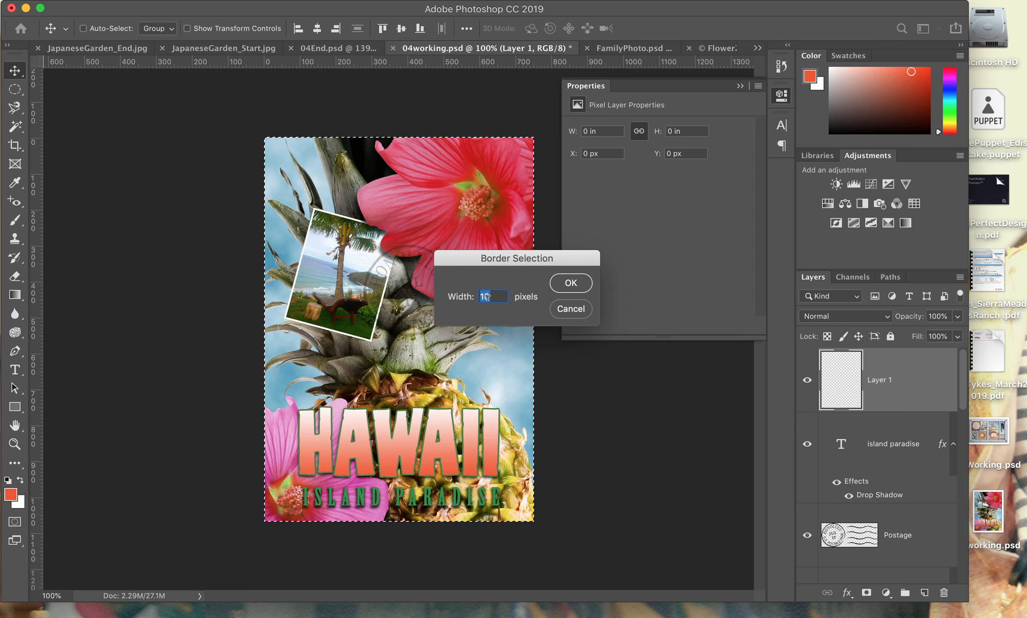
click(562, 288)
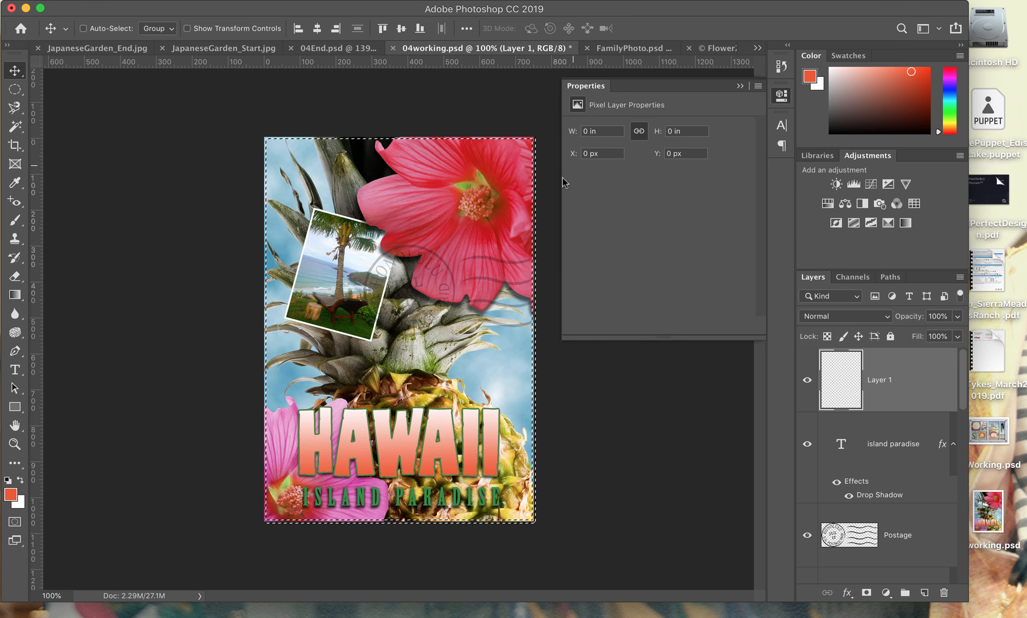
- Fill the border selection with white as the foreground color at 100% opacity in Normal mode, and deselect
click(20, 480)
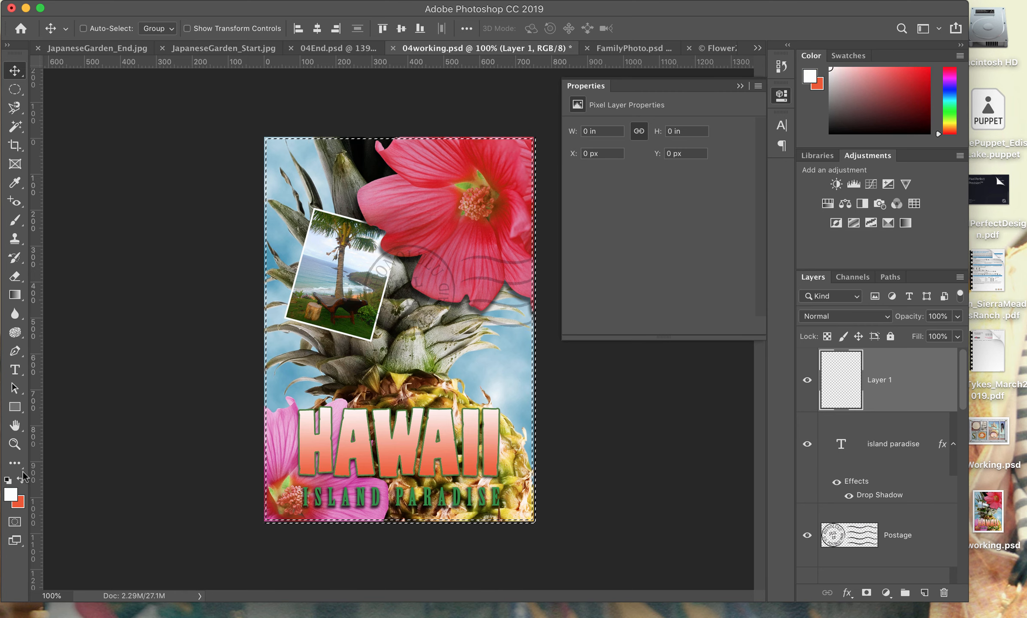
click(157, 0)
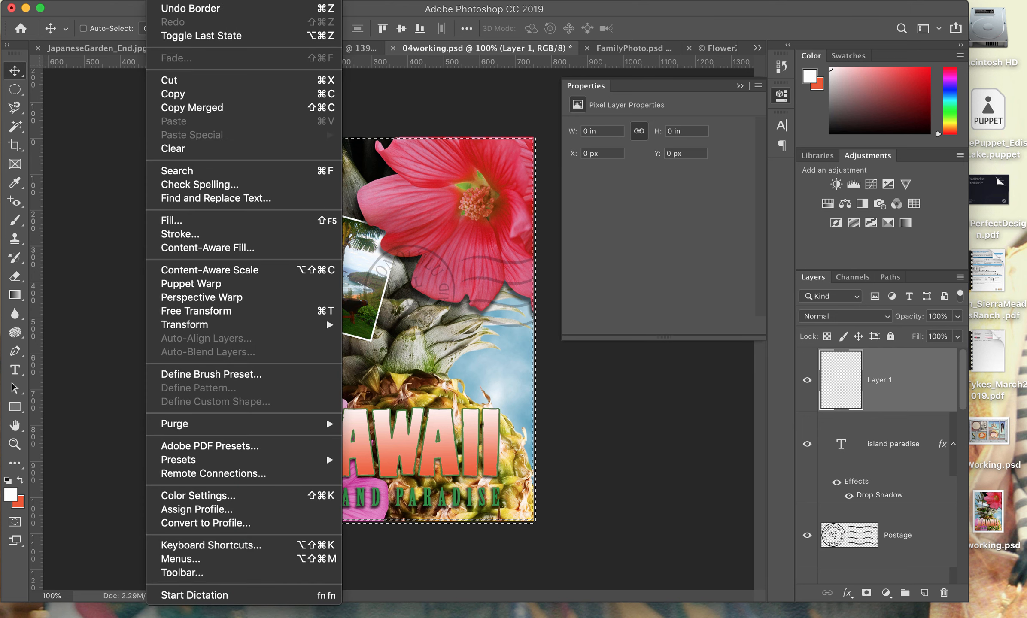
click(194, 222)
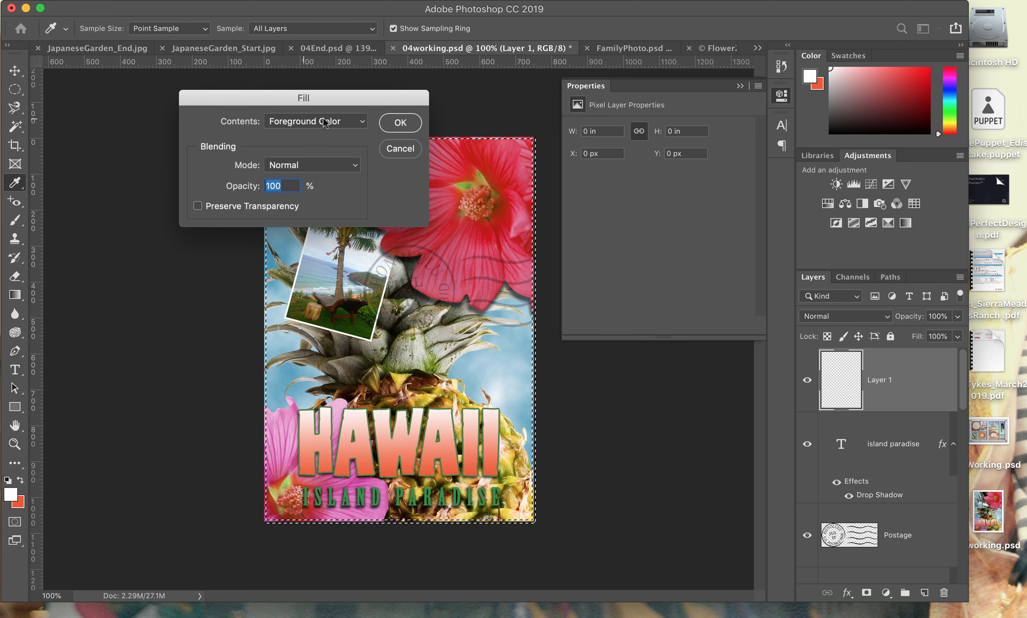
click(404, 125)
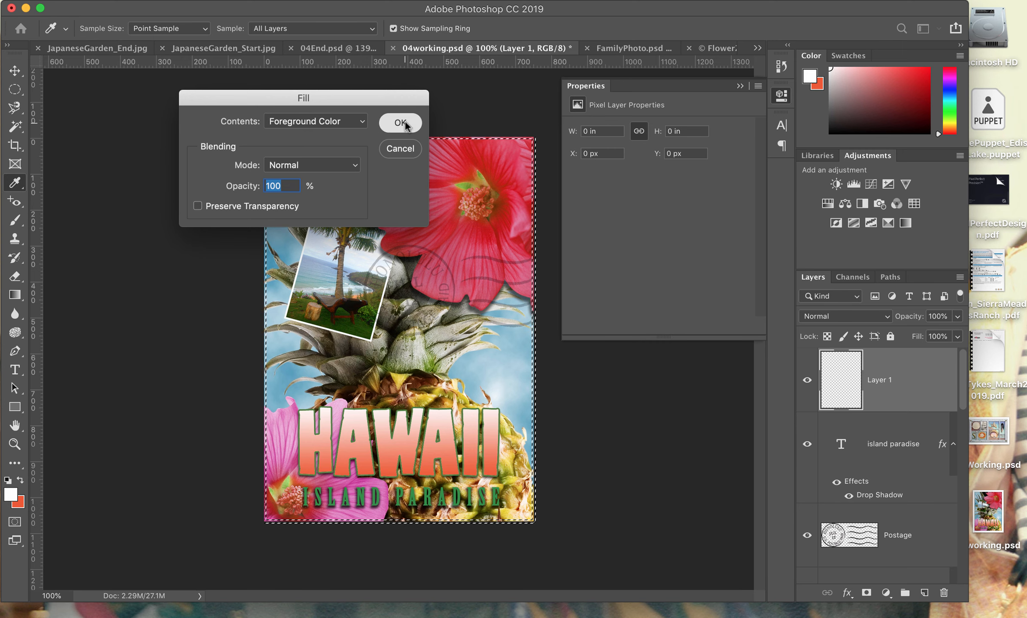
key(v)
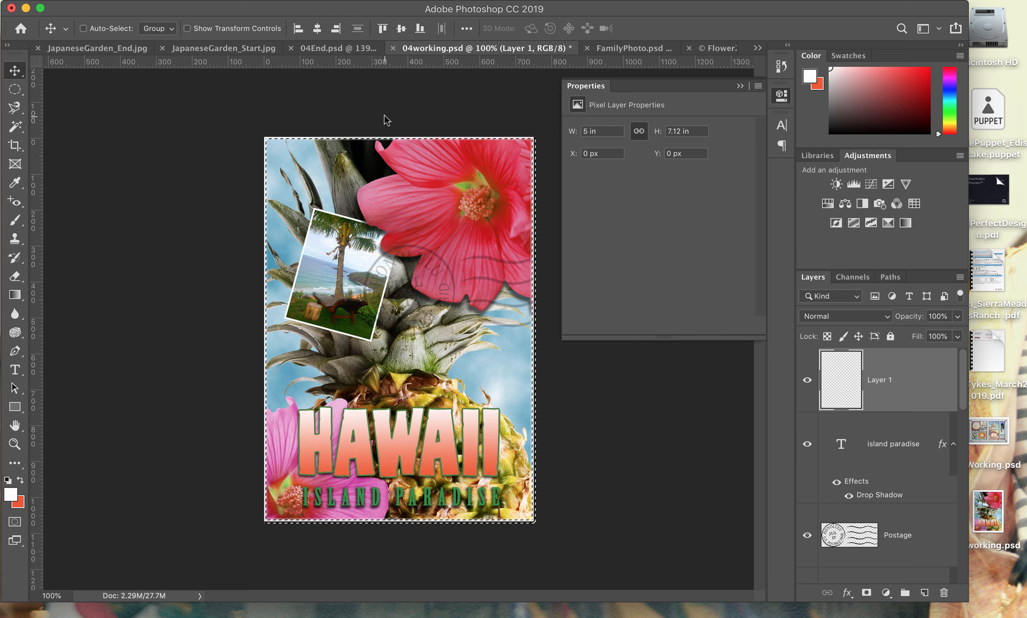
key(super+d)
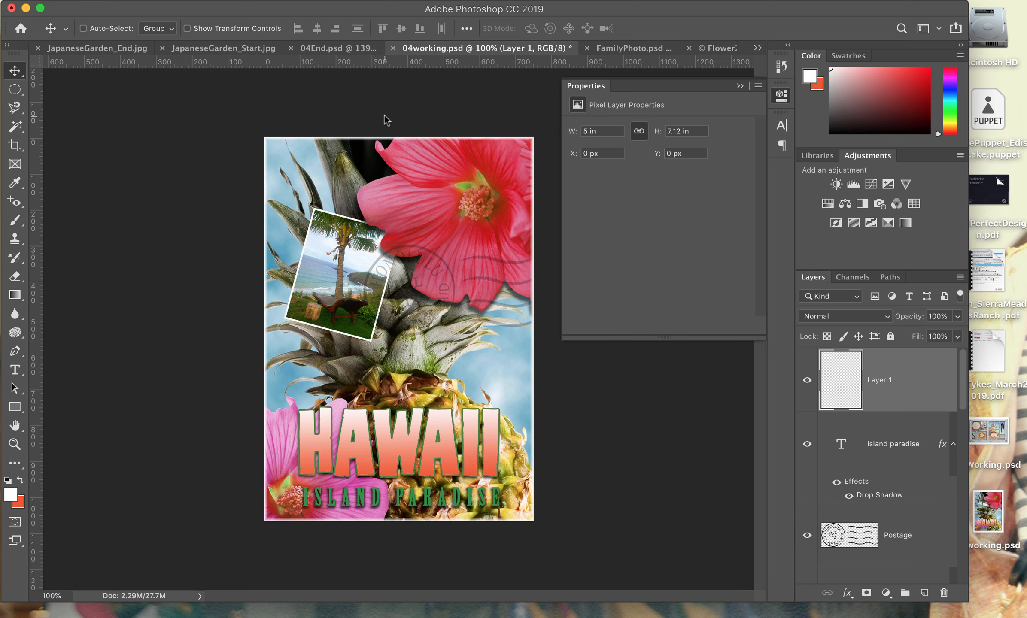
- Rename the new white frame layer as Border
double_click(879, 379)
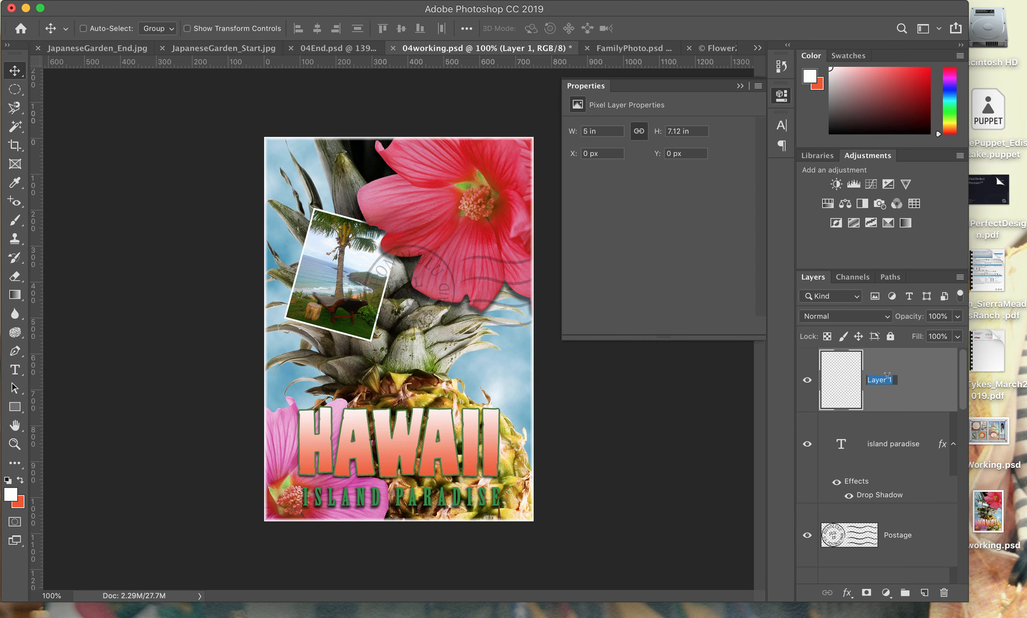
text(Border)
key(Return)
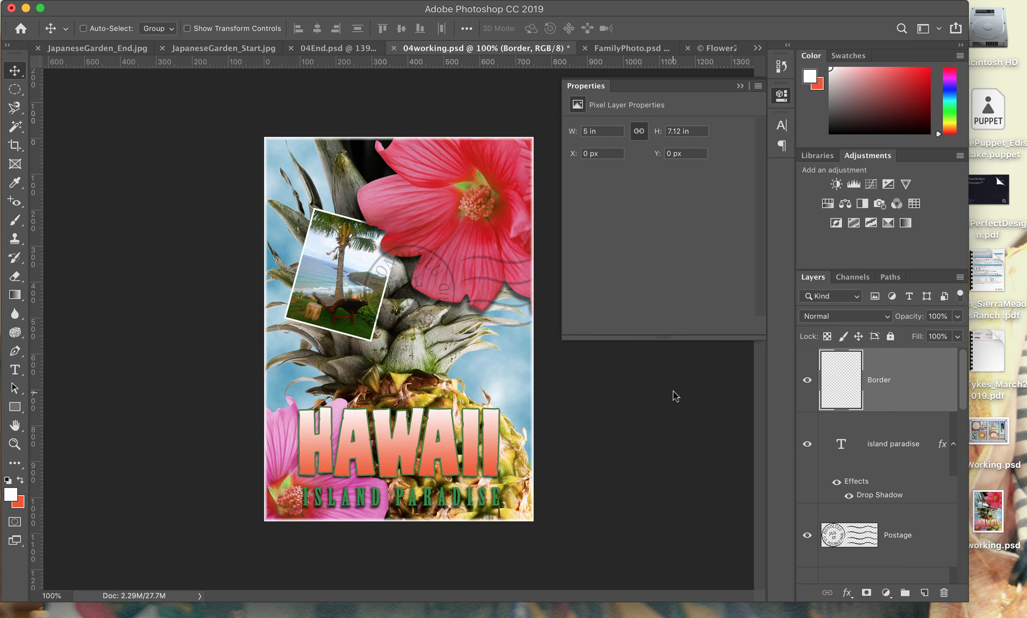
- Collapse the floating layer properties to clear the workspace and save 04working.psd
click(739, 87)
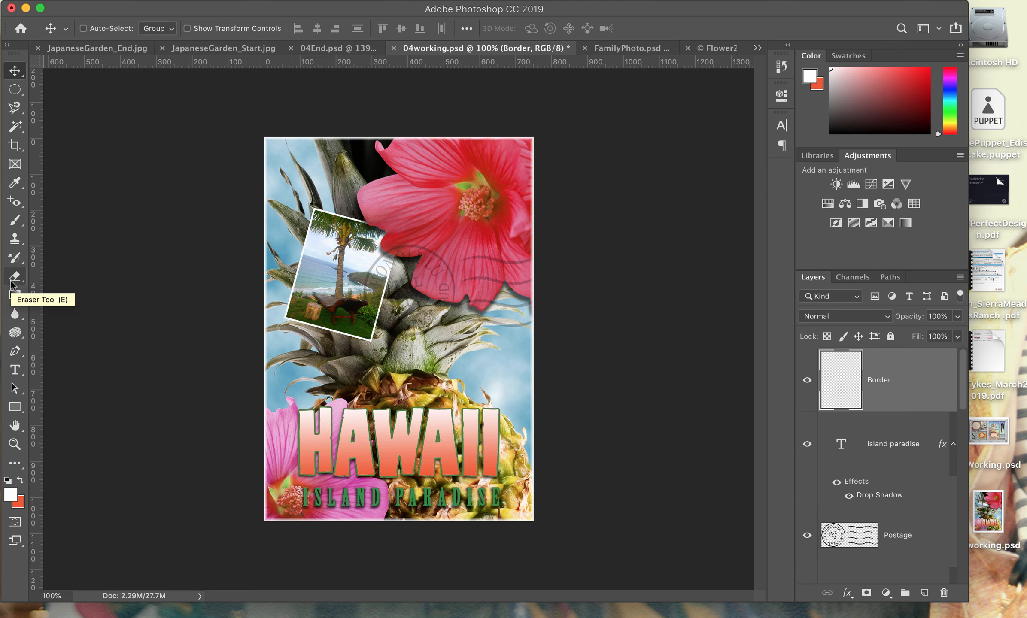
click(134, 1)
click(142, 129)
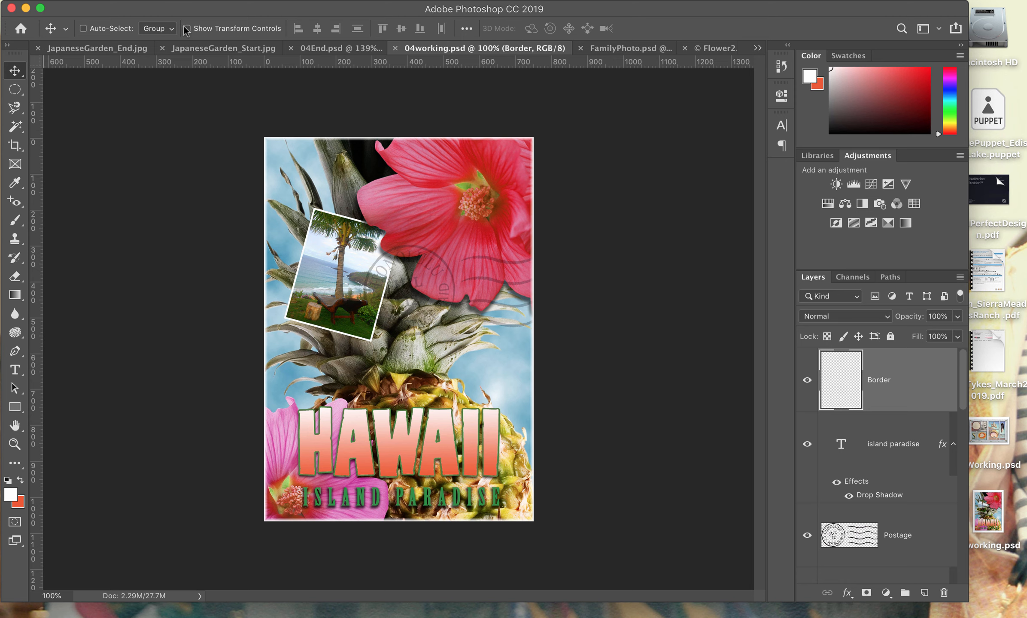
- Duplicate the 04working.psd image with all its layers under the name 04Flat.psd
click(197, 2)
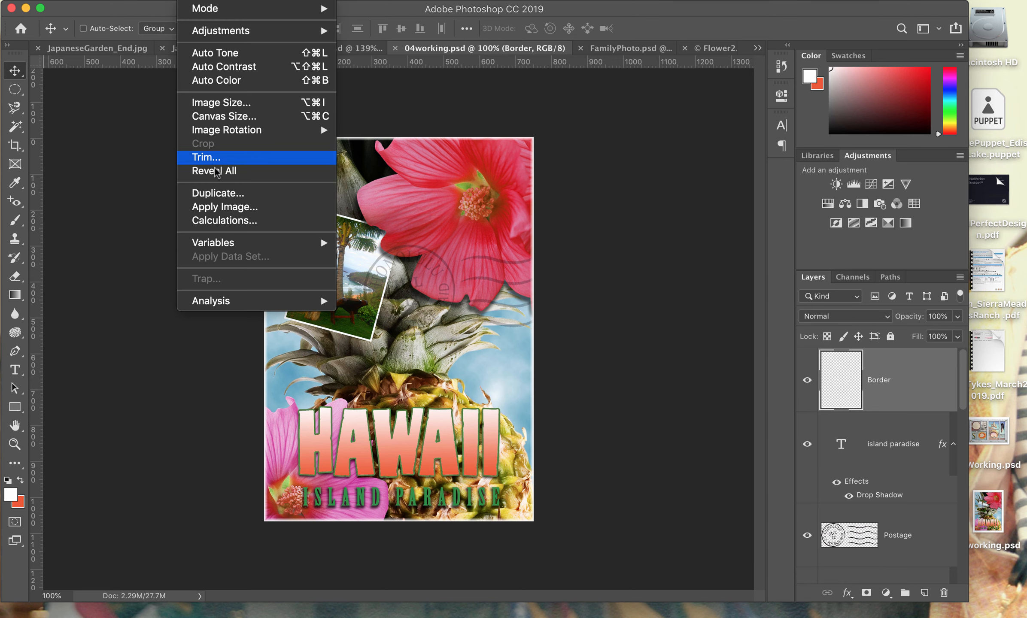
click(217, 194)
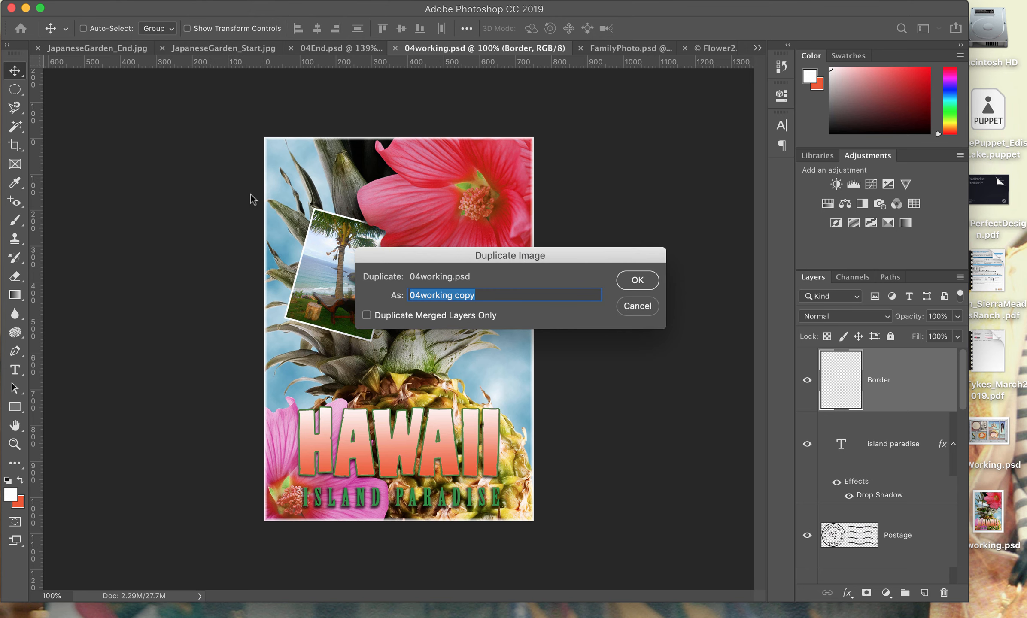
click(484, 295)
drag(481, 295, 420, 300)
text(F)
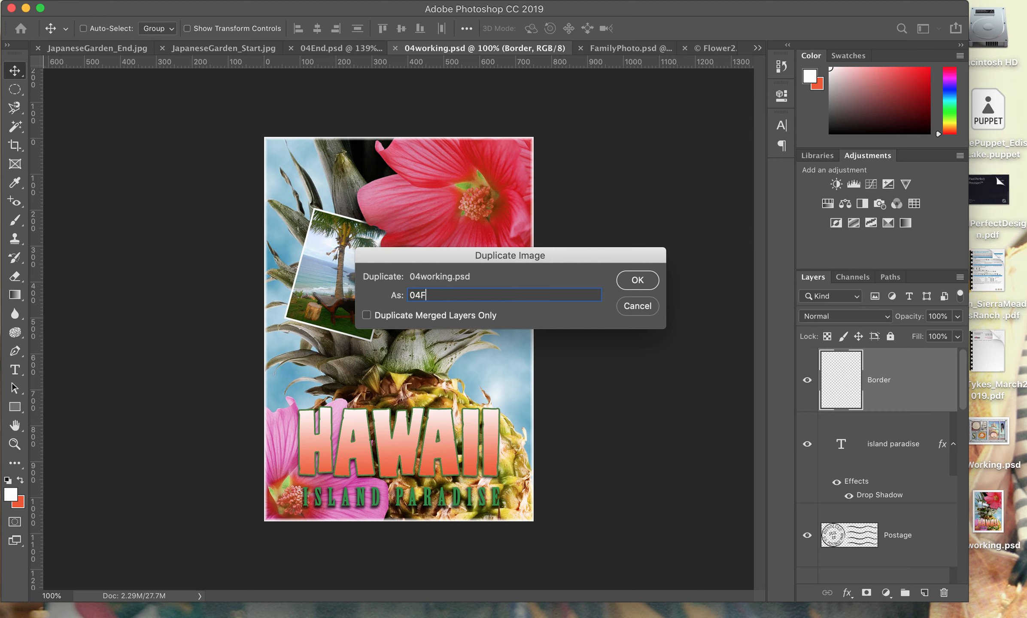
text(lat)
text(.psd)
click(649, 281)
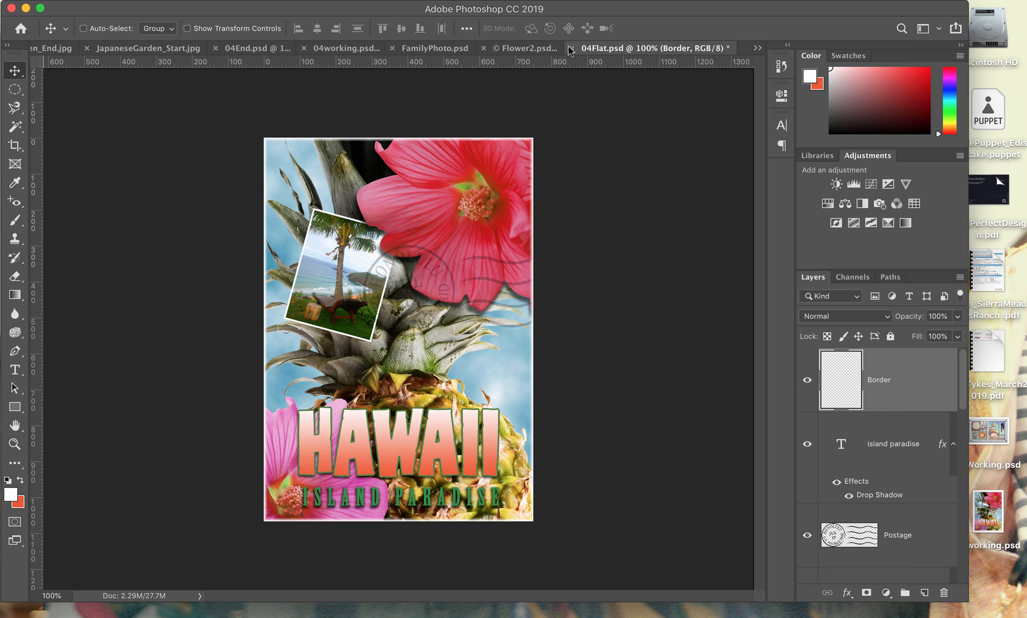
- Close 04working.psd and flatten all layers of 04Flat.psd into a single background
click(303, 48)
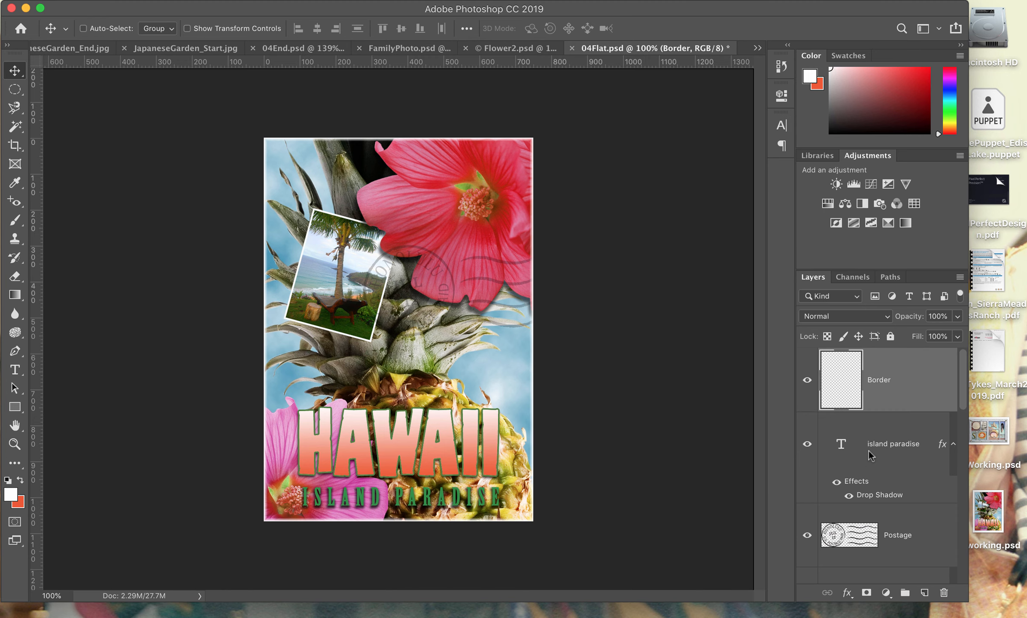
scroll(881, 453, down, 5)
scroll(881, 453, up, 3)
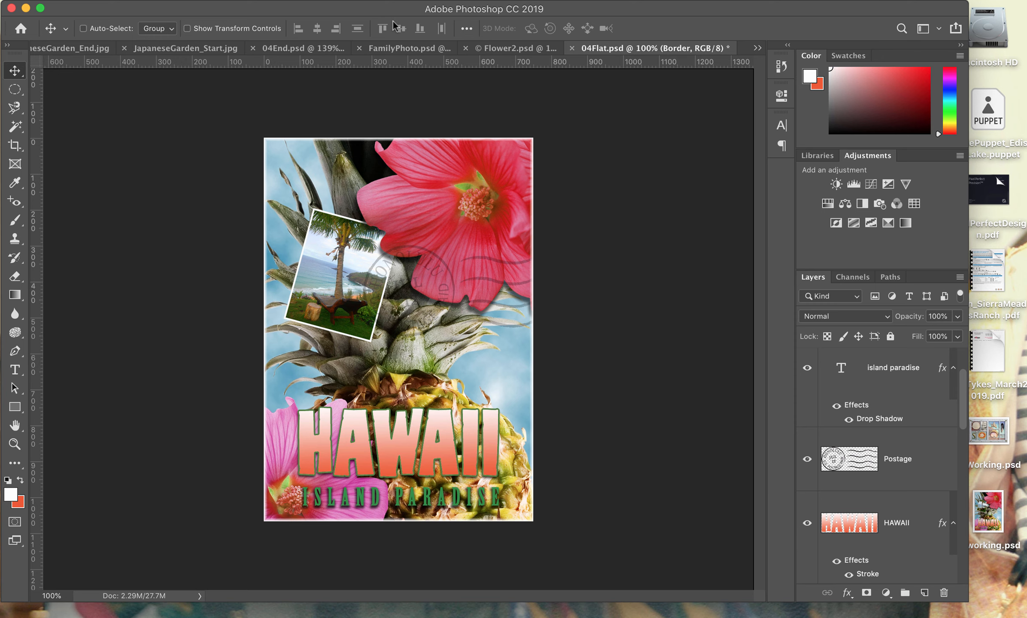
click(235, 0)
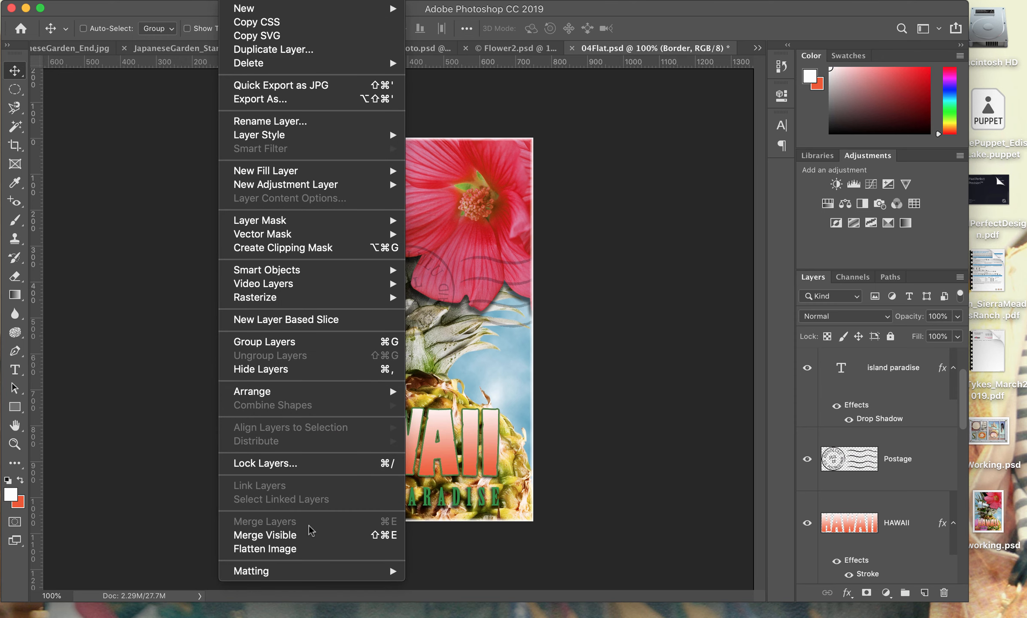
click(305, 548)
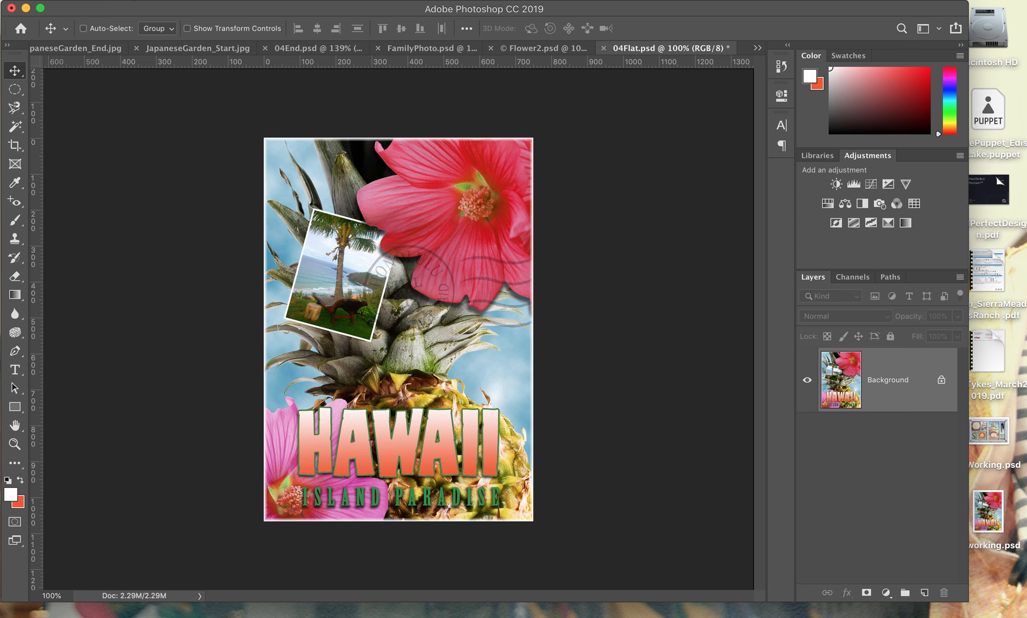
- Save the flattened image to the Desktop as 04Flat.psd in Photoshop format with its color profile embedded
click(131, 1)
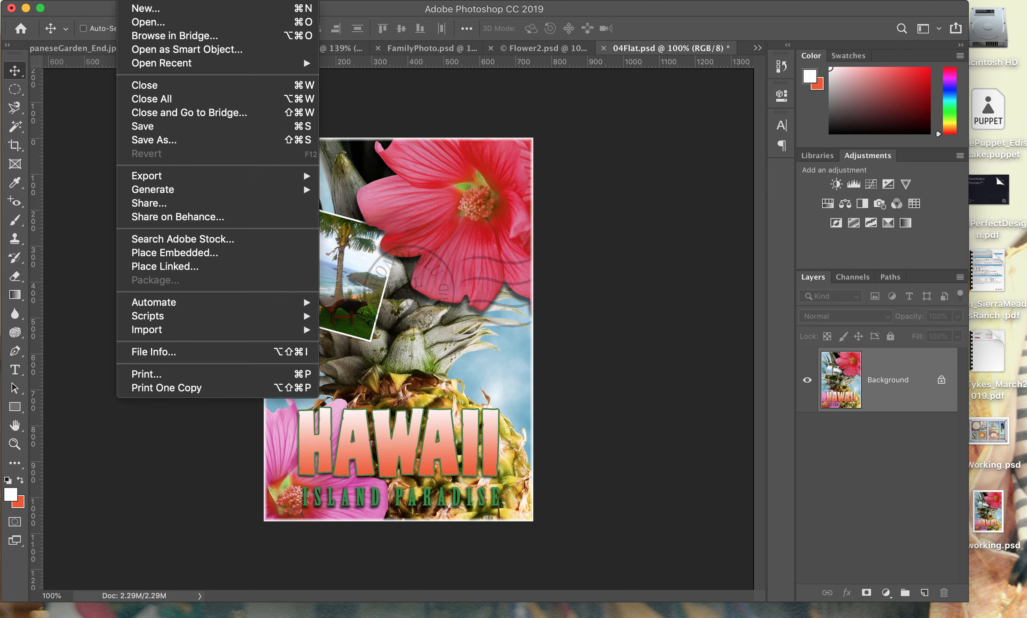
click(145, 126)
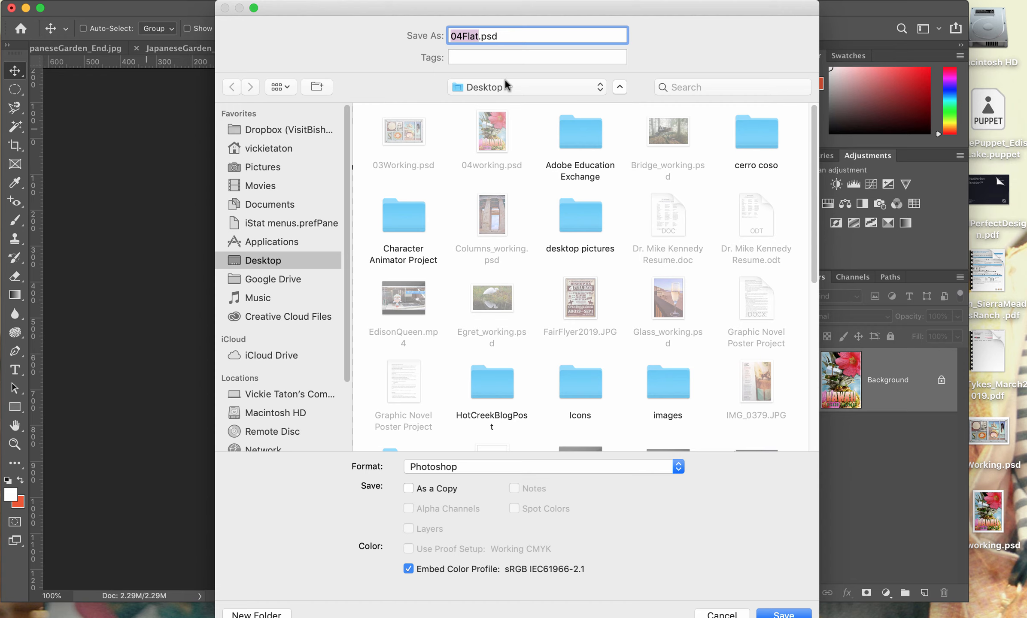
click(800, 614)
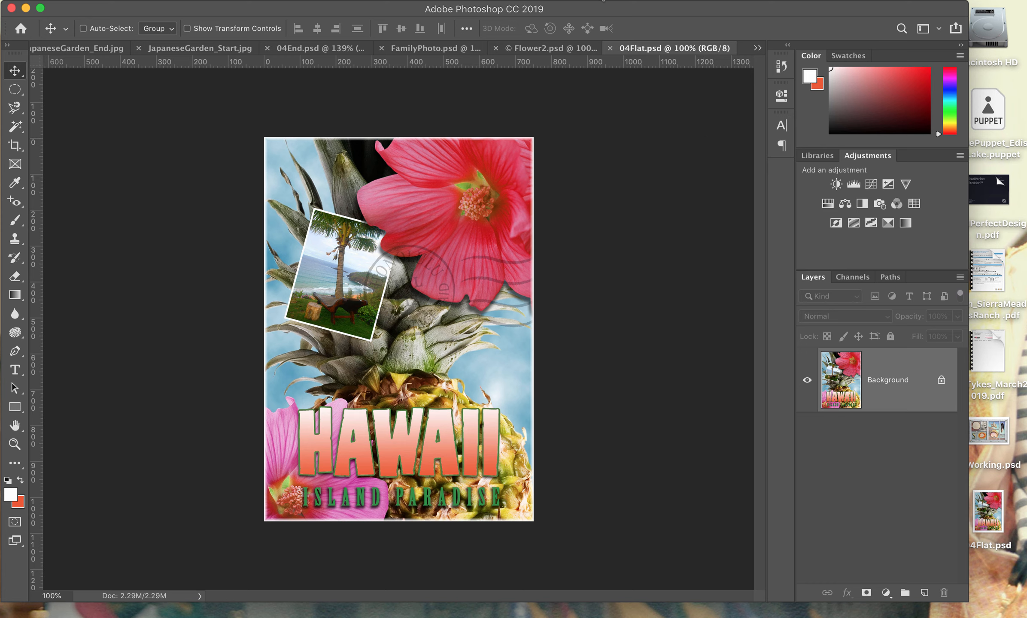
click(604, 2)
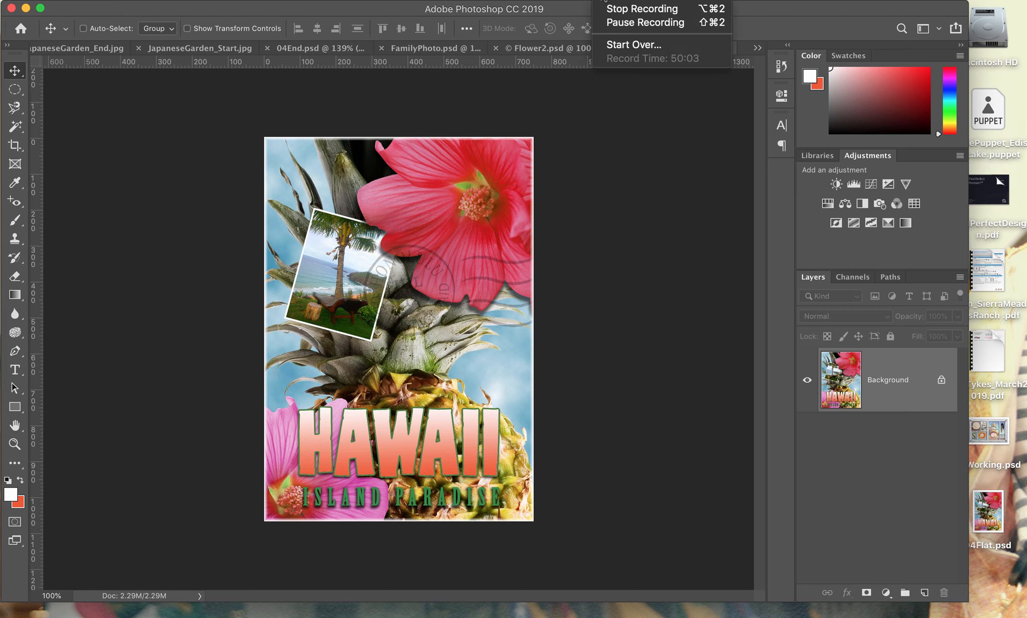